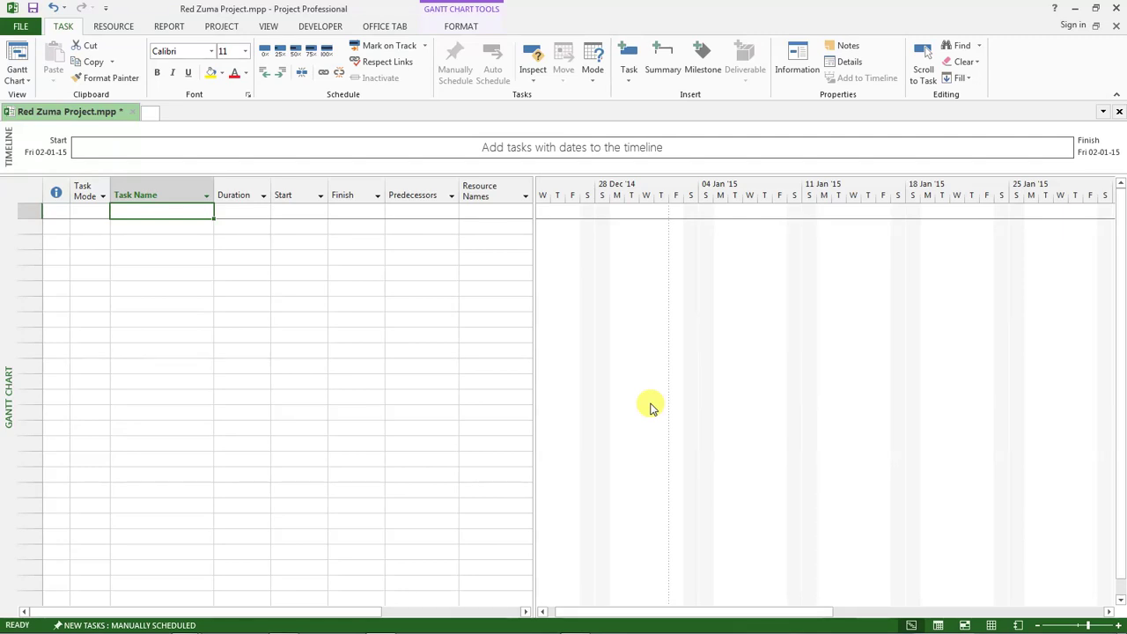
Review the task table in the Acrobat Reader PDF, and insert a summary task named Red Zuma Project in Microsoft Project.
{"action": "mouse_move", "coordinate": [462, 624]}
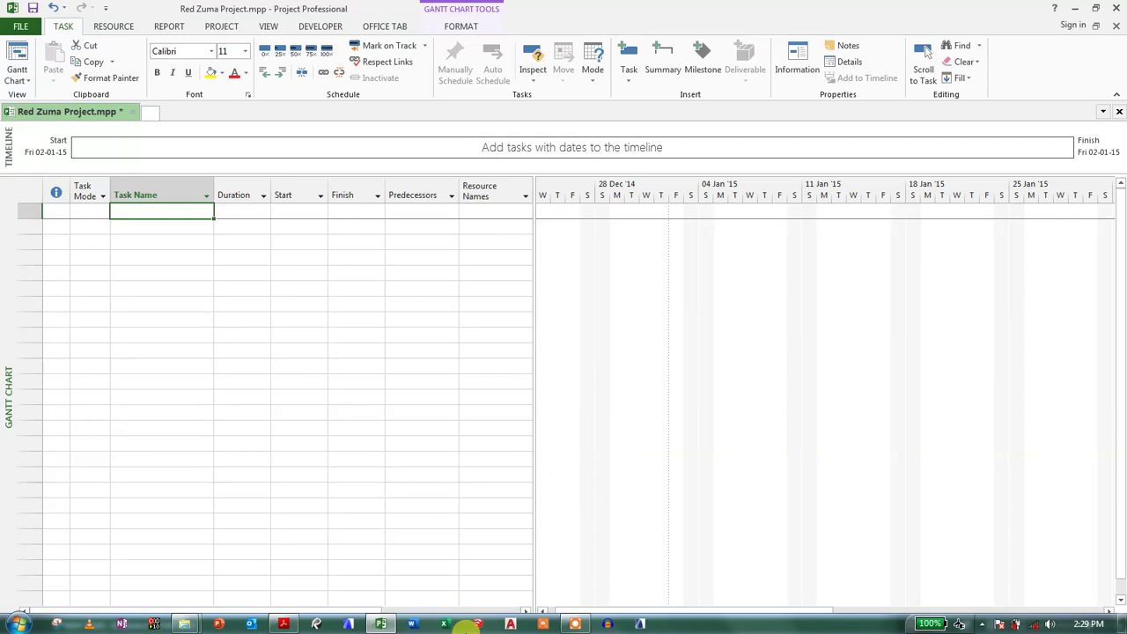
{"action": "left_click", "coordinate": [284, 623]}
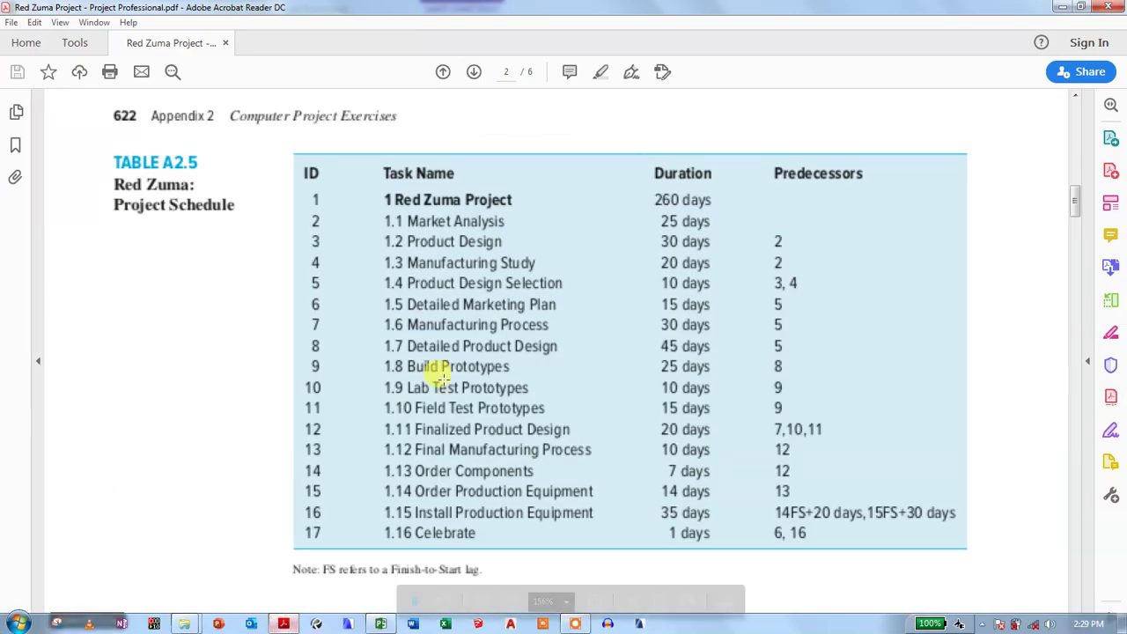
{"action": "left_click_drag", "start_coordinate": [371, 159], "coordinate": [607, 554]}
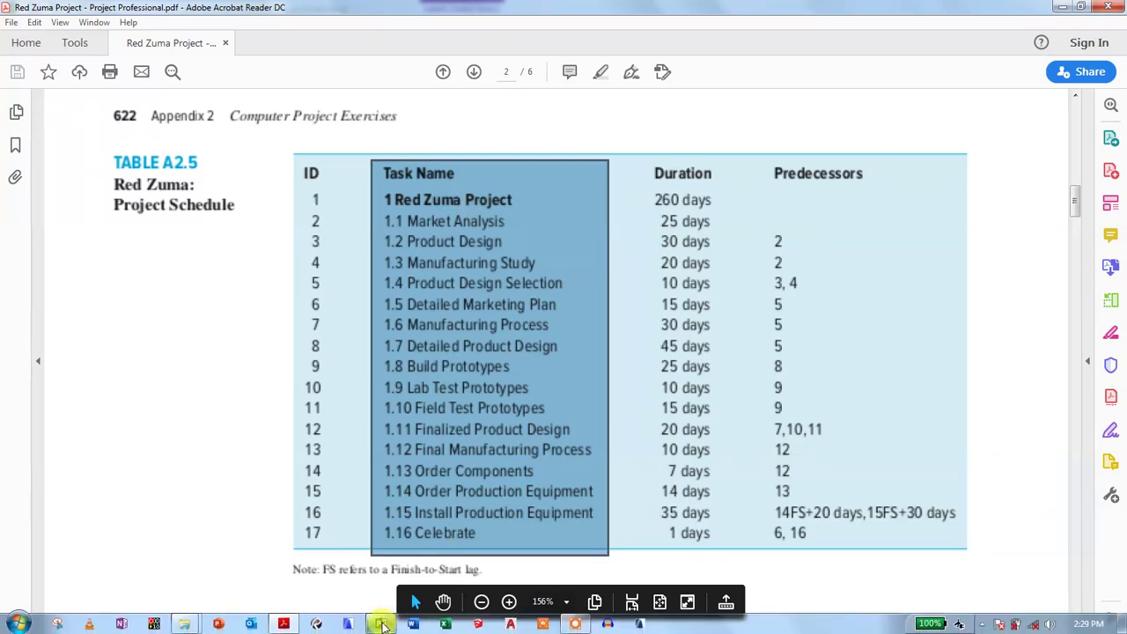
{"action": "left_click", "coordinate": [380, 623]}
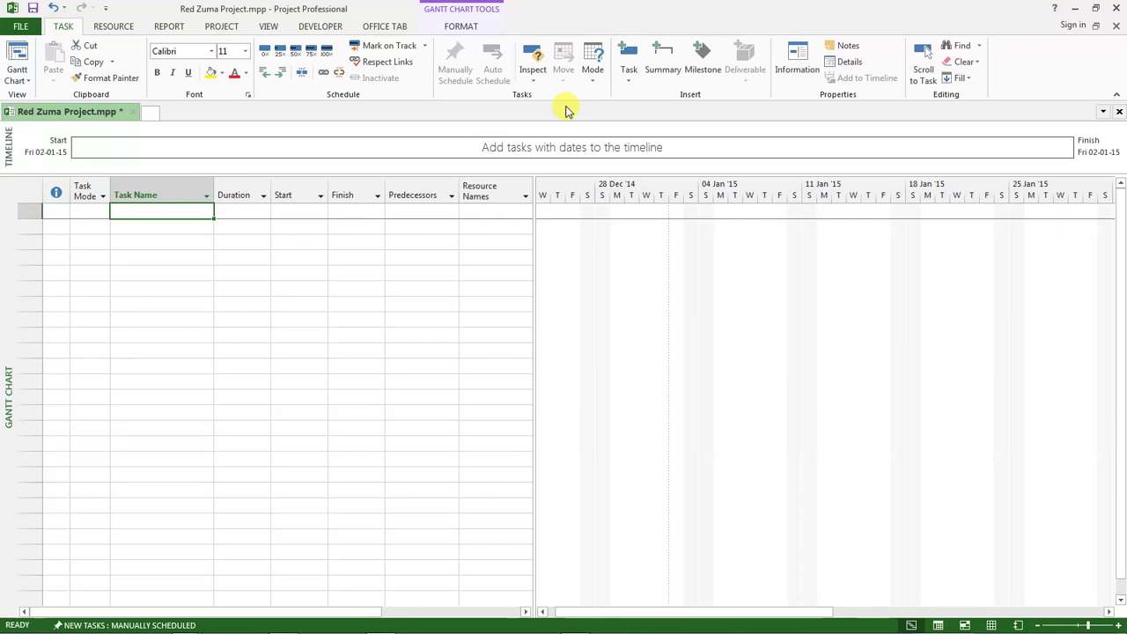
{"action": "left_click", "coordinate": [666, 59]}
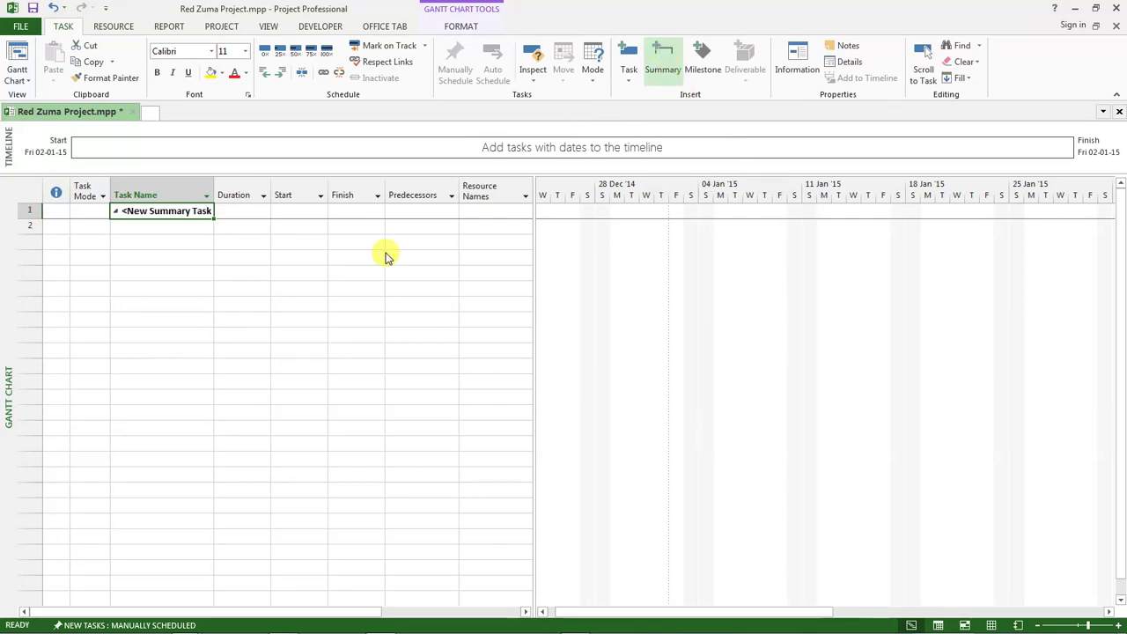
{"action": "double_click", "coordinate": [160, 212]}
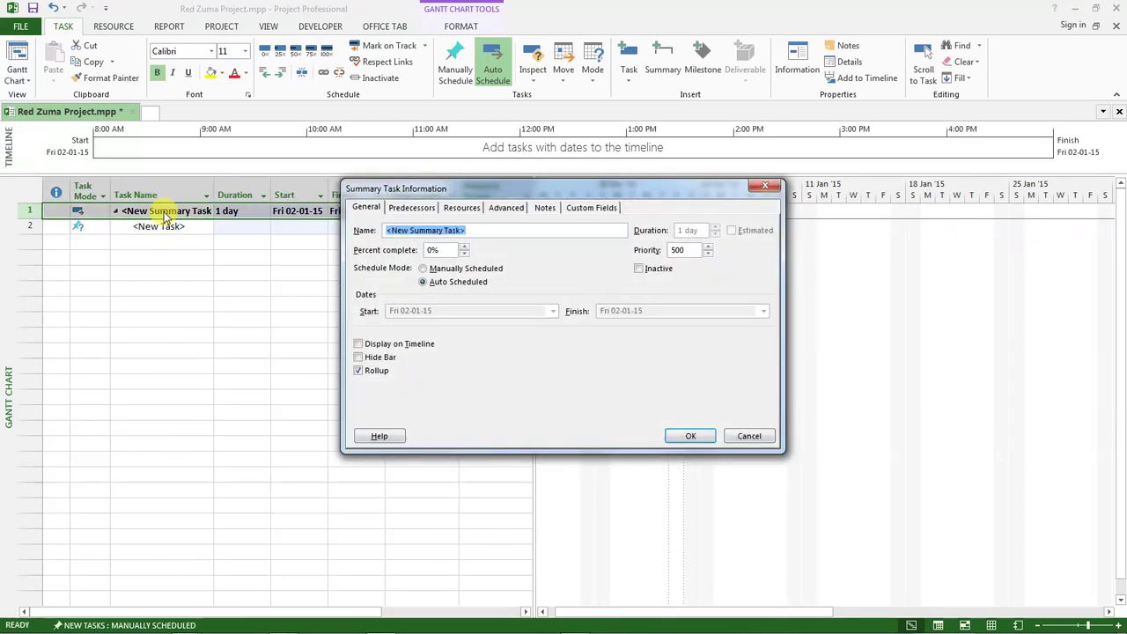
{"action": "type", "text": "Red"}
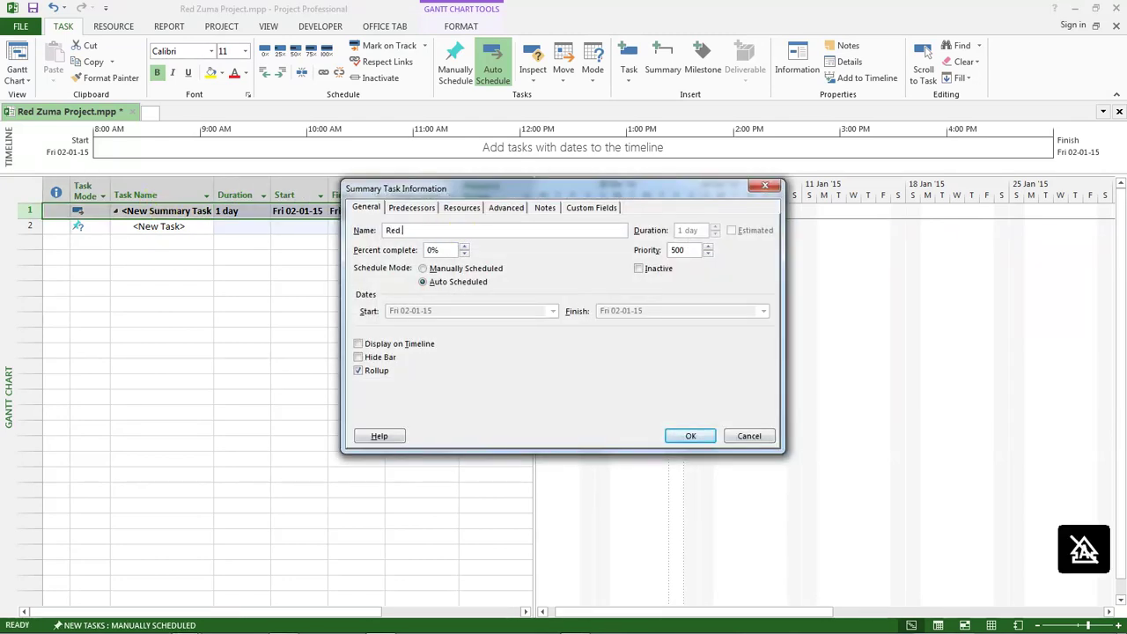
{"action": "type", "text": " Zuma Project"}
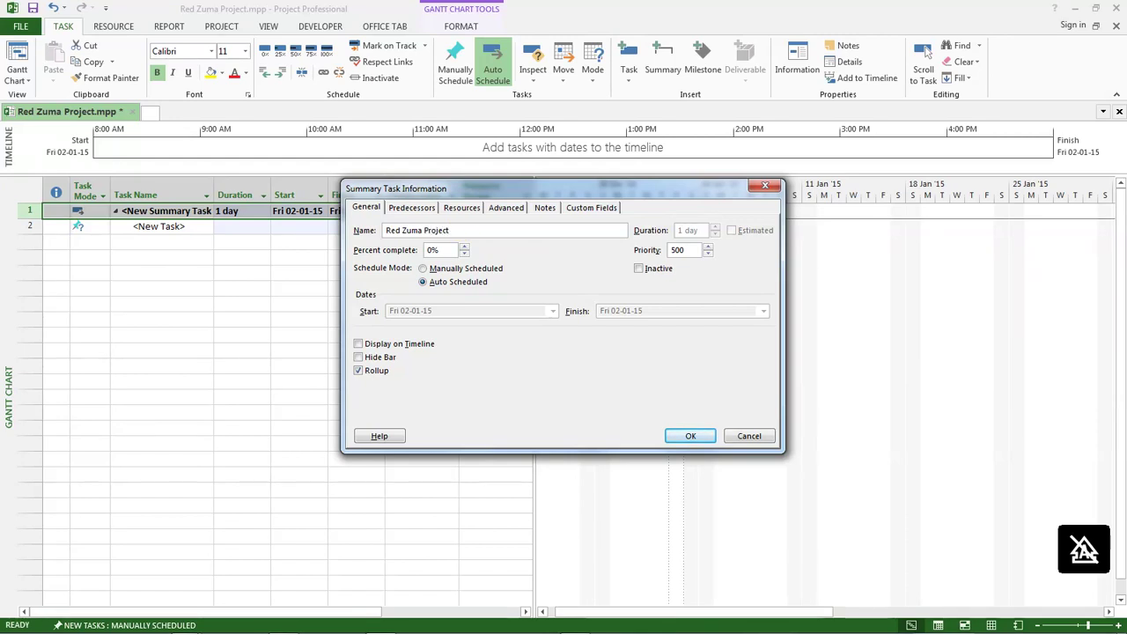
{"action": "key", "text": "Return"}
Consult the schedule table in the Acrobat Reader PDF and name the first subtask under Red Zuma Project "Market Analysis".
{"action": "left_click", "coordinate": [181, 226]}
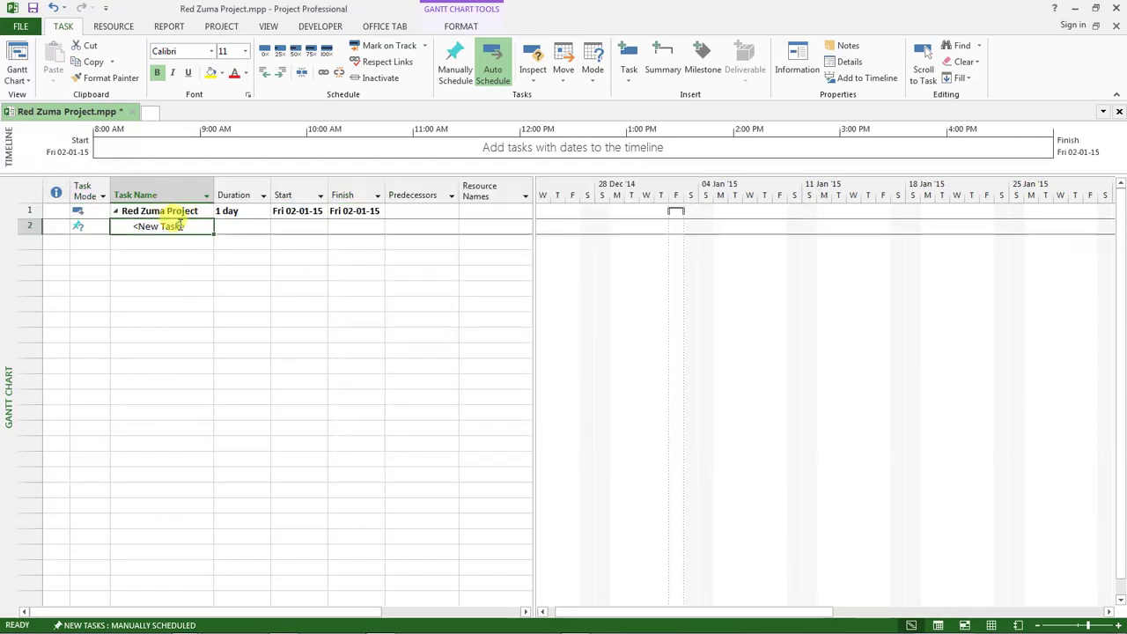
{"action": "mouse_move", "coordinate": [428, 623]}
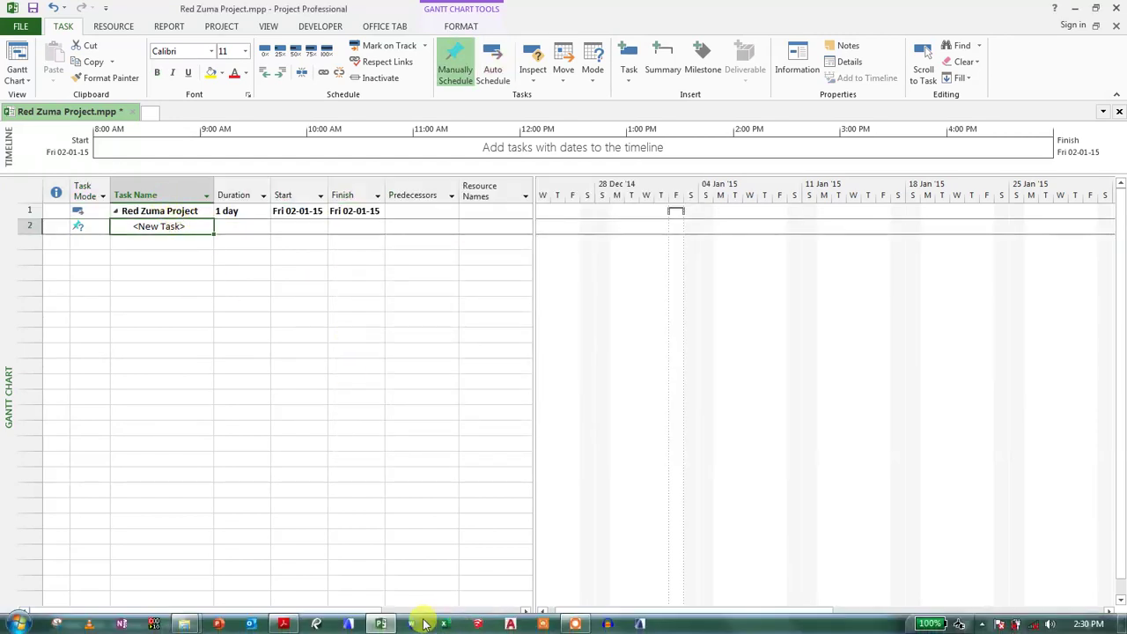
{"action": "left_click", "coordinate": [284, 625]}
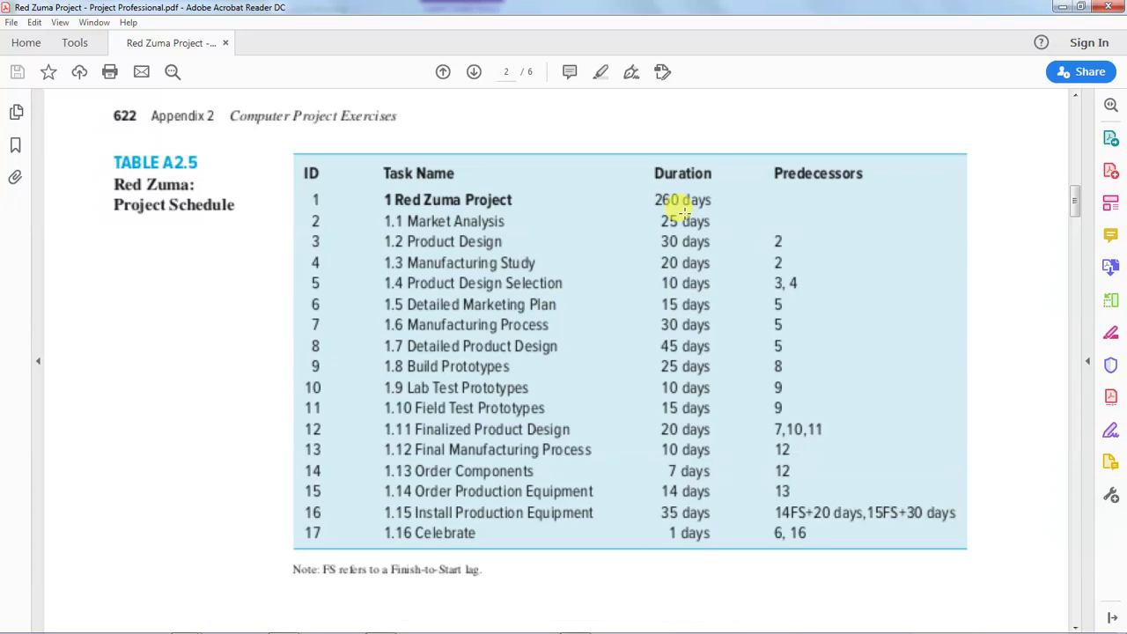
{"action": "mouse_move", "coordinate": [572, 629]}
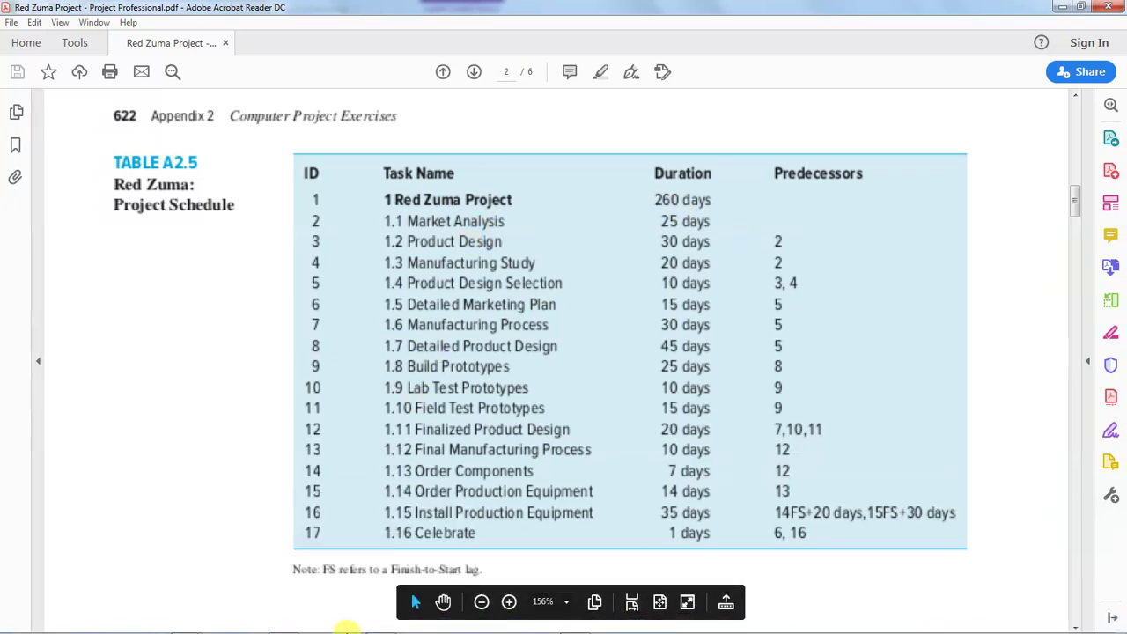
{"action": "left_click", "coordinate": [380, 623]}
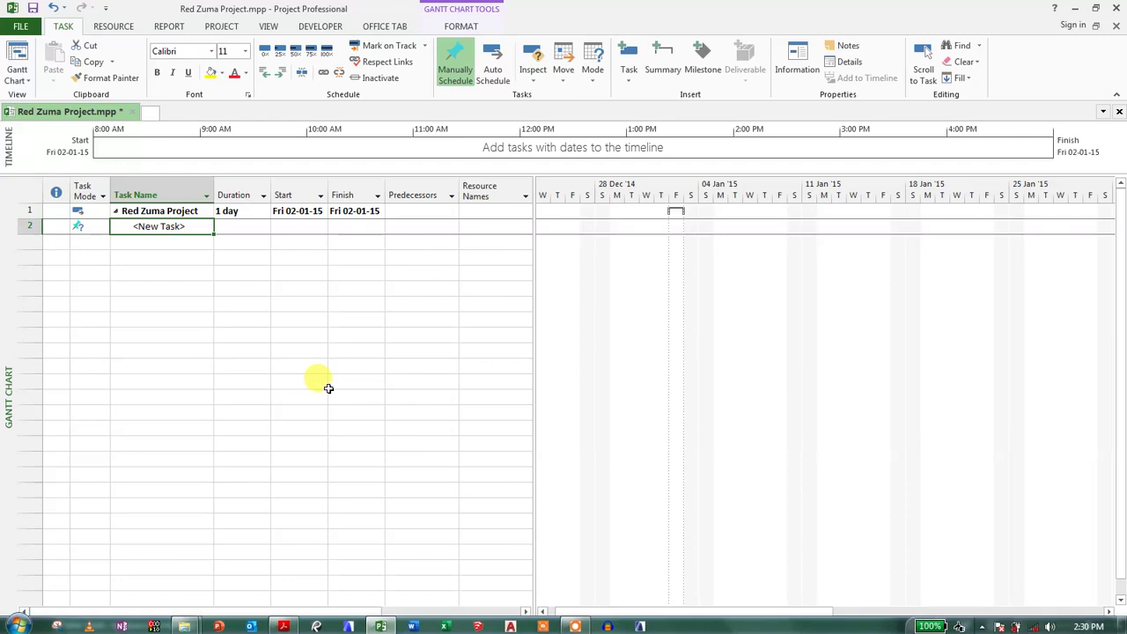
{"action": "type", "text": "Mark"}
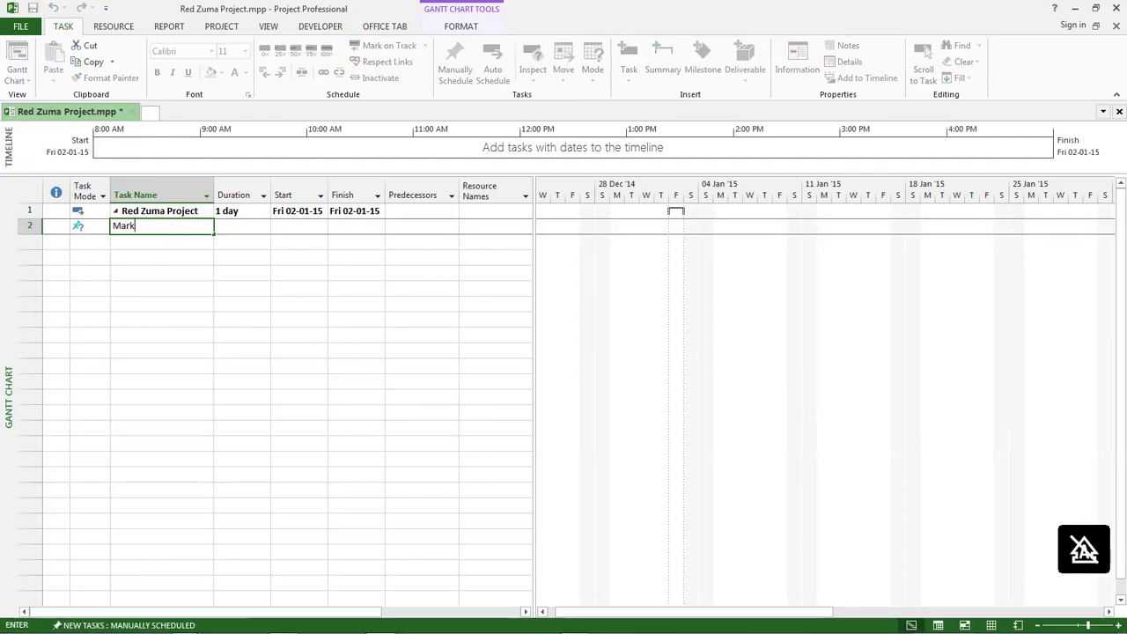
{"action": "type", "text": "et An"}
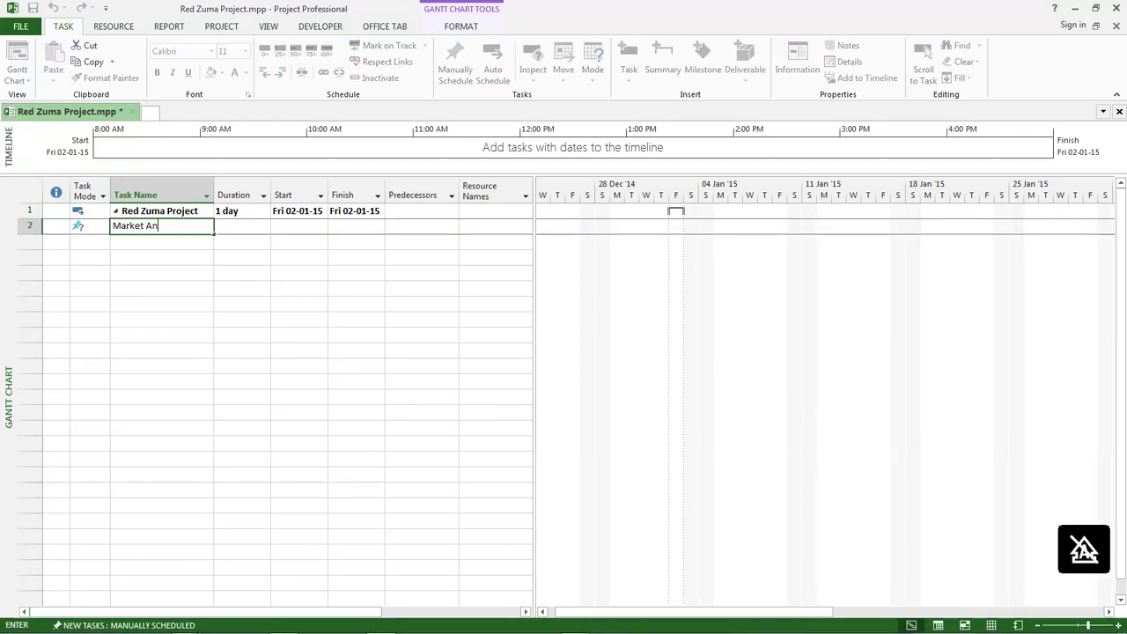
{"action": "type", "text": "AL"}
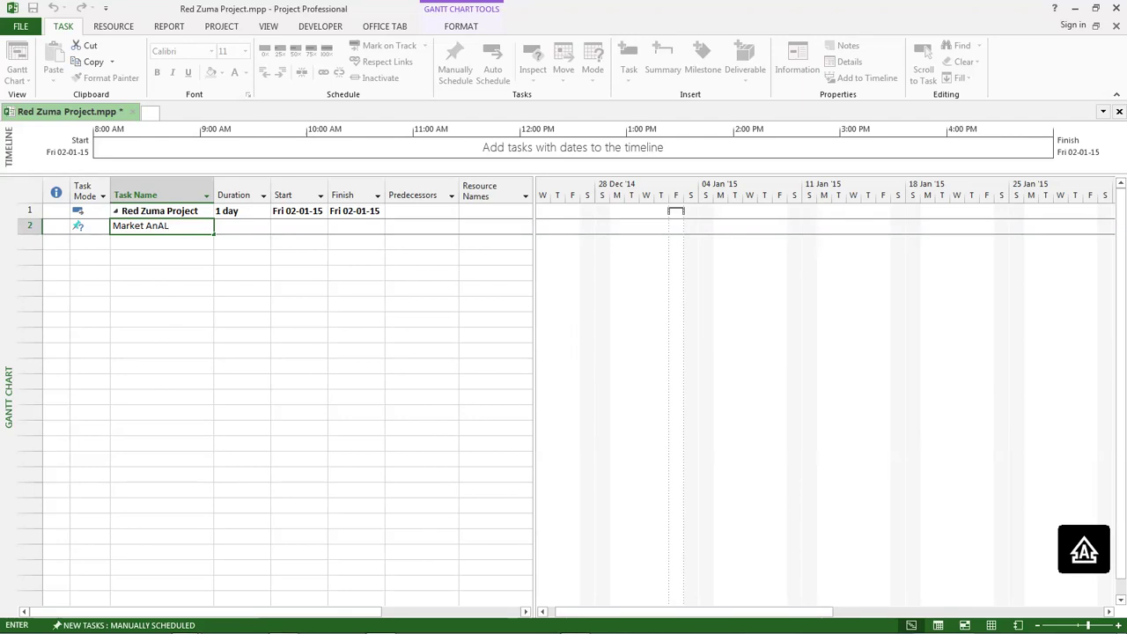
{"action": "key", "text": "BackSpace"}
{"action": "key", "text": "BackSpace"}
{"action": "type", "text": "alysis"}
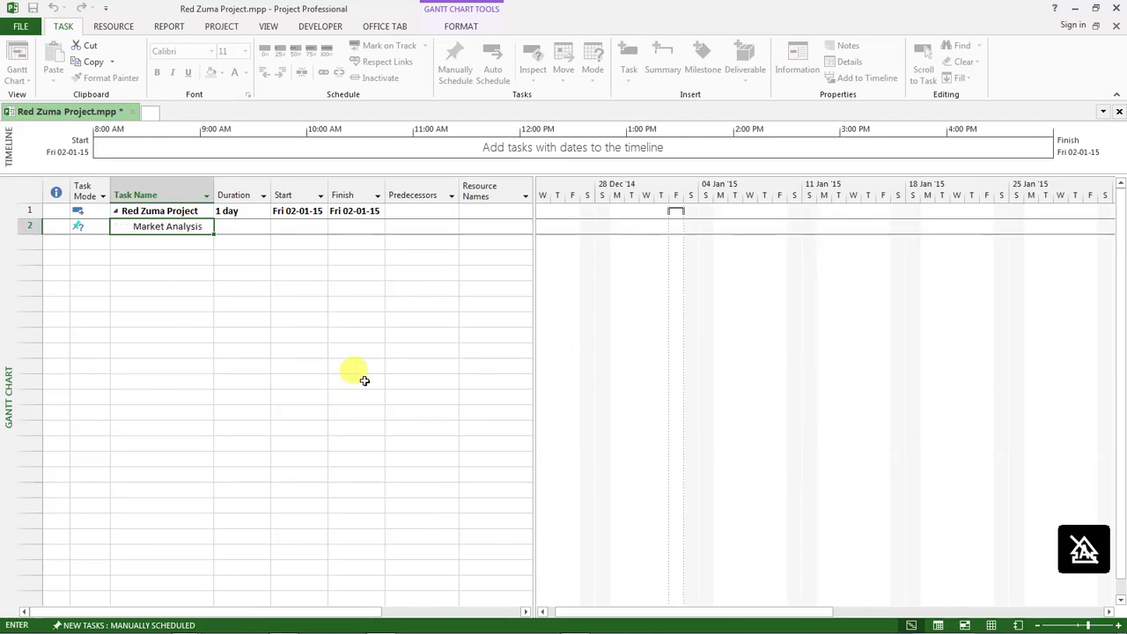
{"action": "key", "text": "Return"}
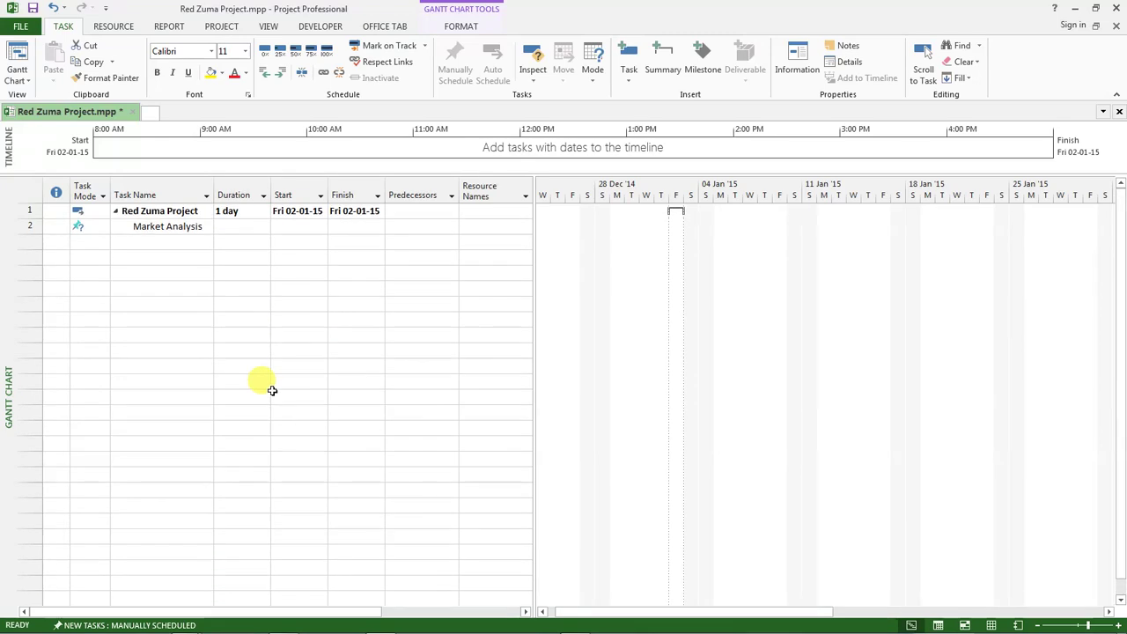
Check the duration in the Acrobat Reader PDF and set the Market Analysis task's duration to 25 days.
{"action": "left_click", "coordinate": [244, 226]}
{"action": "mouse_move", "coordinate": [433, 623]}
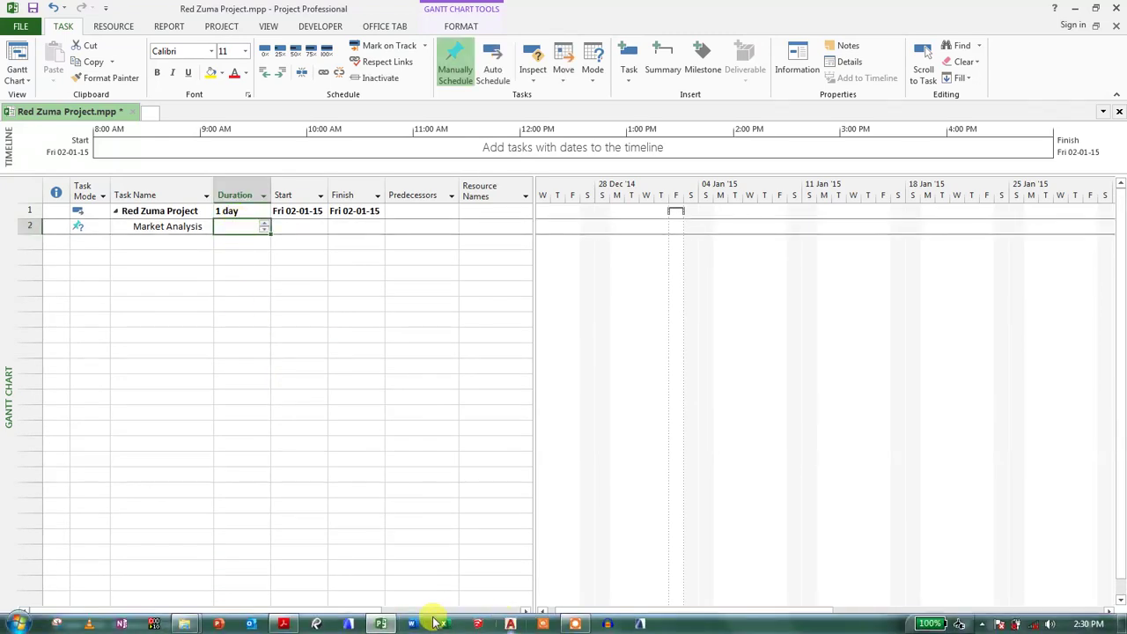
{"action": "left_click", "coordinate": [285, 622]}
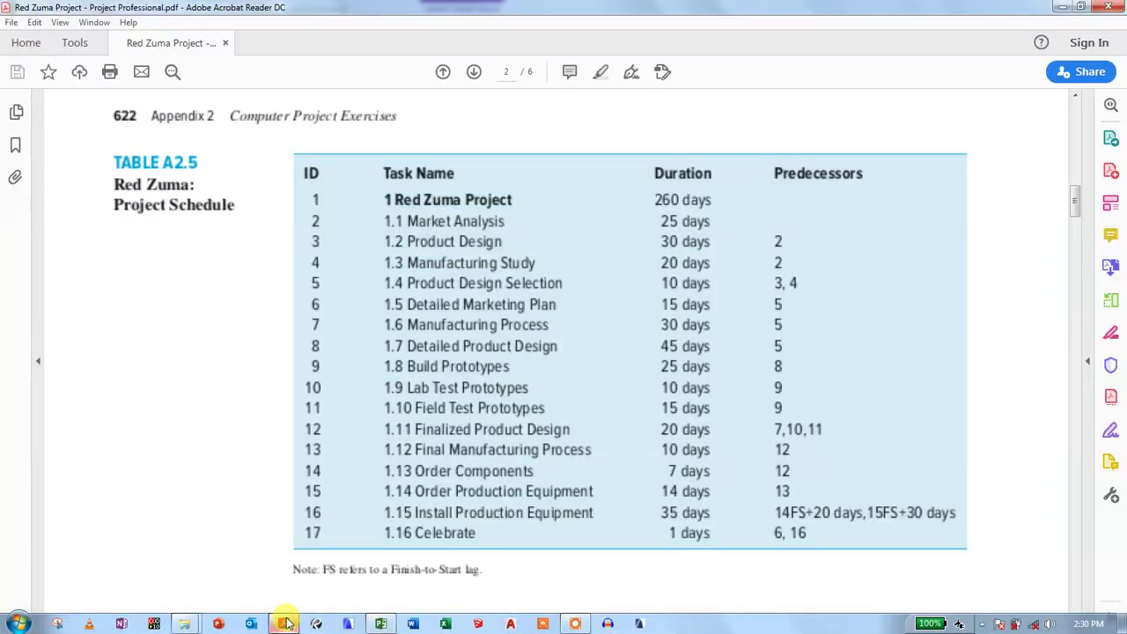
{"action": "left_click", "coordinate": [285, 623]}
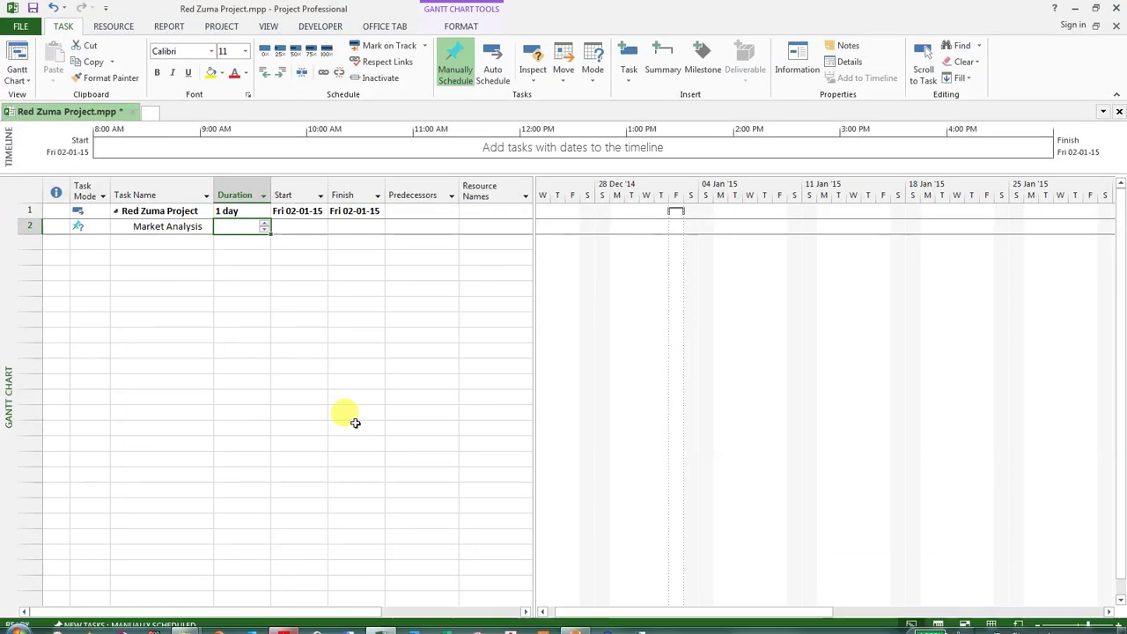
{"action": "type", "text": "25"}
{"action": "key", "text": "Return"}
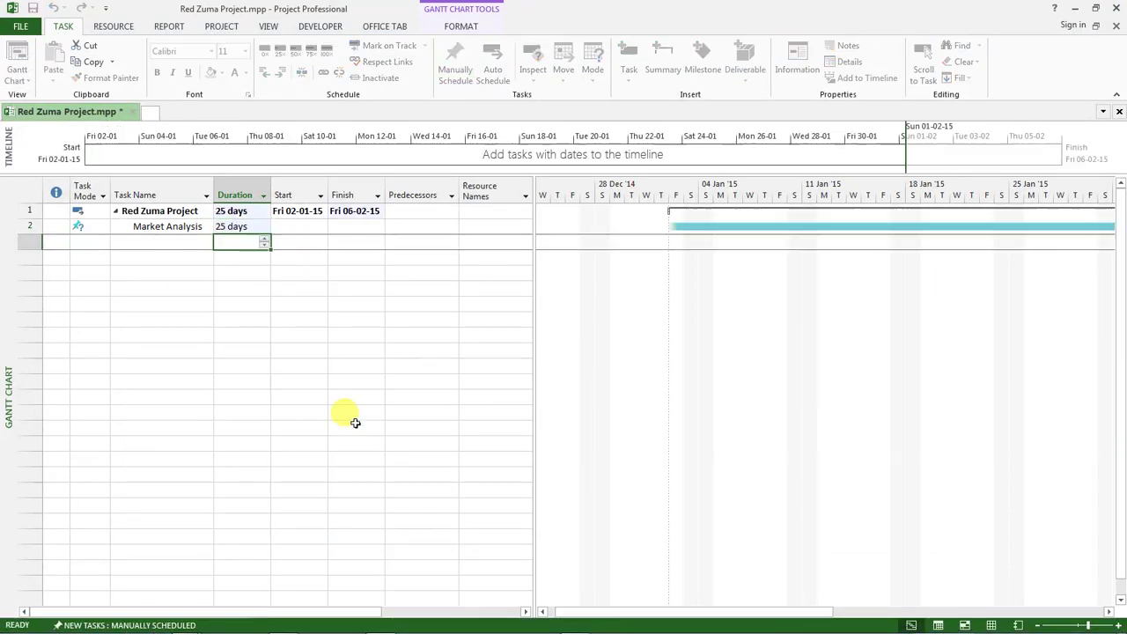
Add a task named Product Design below Market Analysis with a duration of 30 days.
{"action": "key", "text": "Left"}
{"action": "type", "text": "P"}
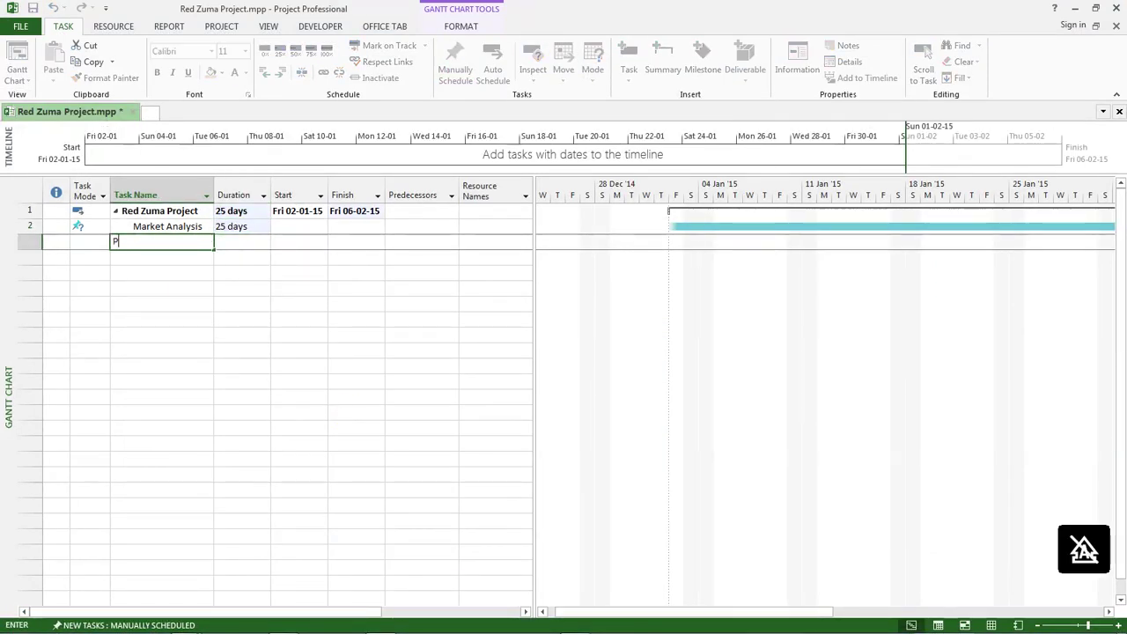
{"action": "type", "text": "roduct De"}
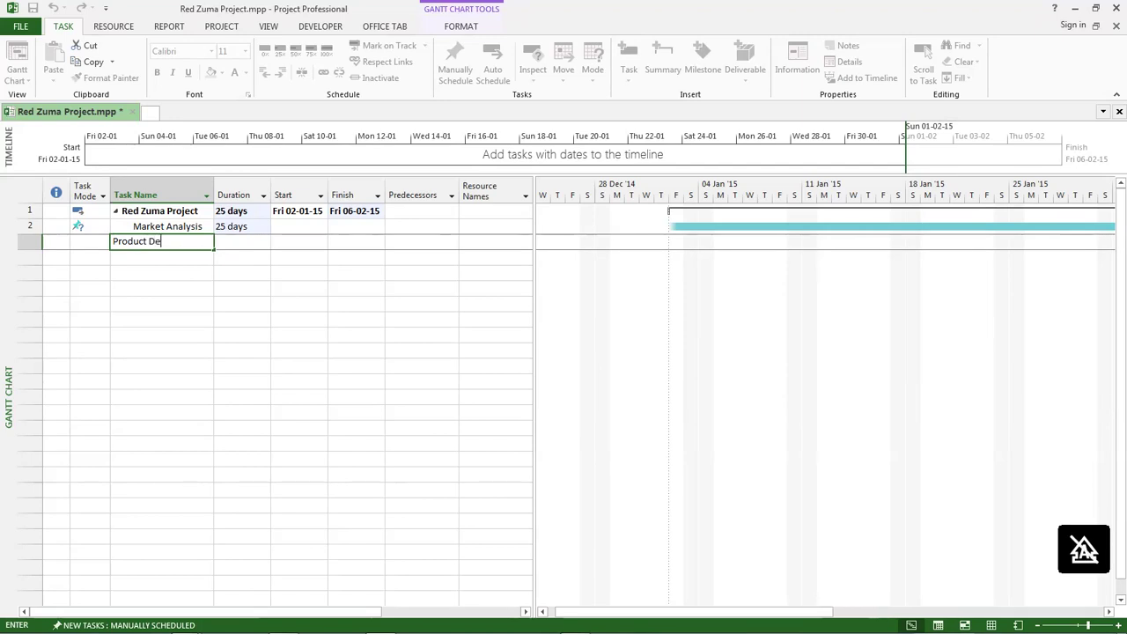
{"action": "type", "text": "sign"}
{"action": "left_click", "coordinate": [353, 422]}
{"action": "key", "text": "Tab"}
{"action": "type", "text": "30"}
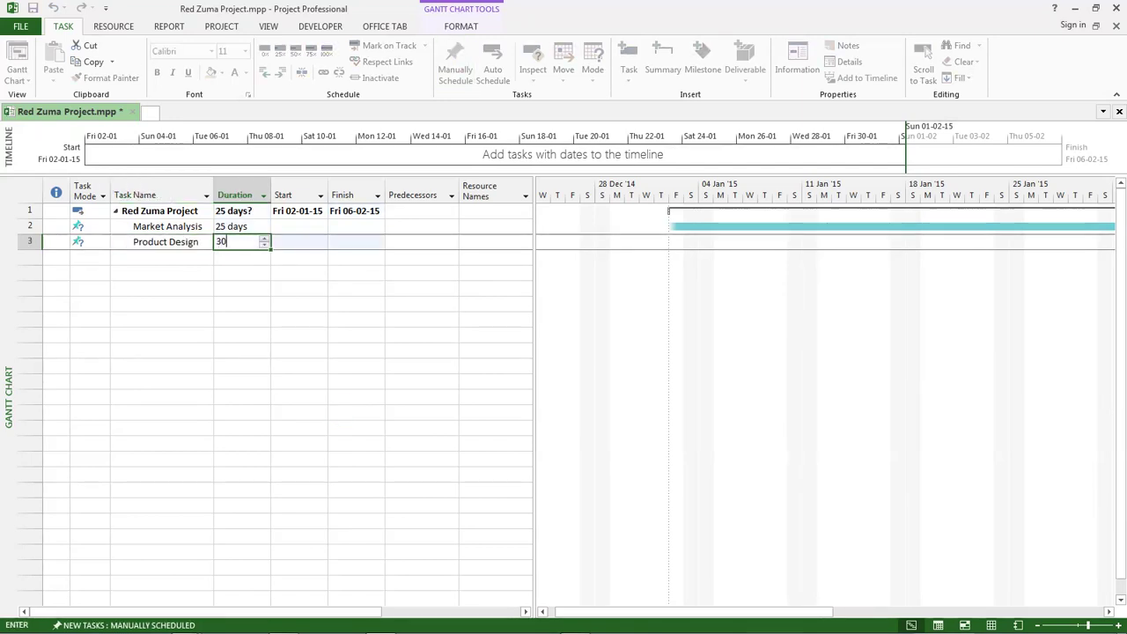
{"action": "key", "text": "Return"}
Consult the Acrobat Reader PDF and add a task named Manufacturing Study below Product Design with a duration of 20 days.
{"action": "left_click", "coordinate": [167, 258]}
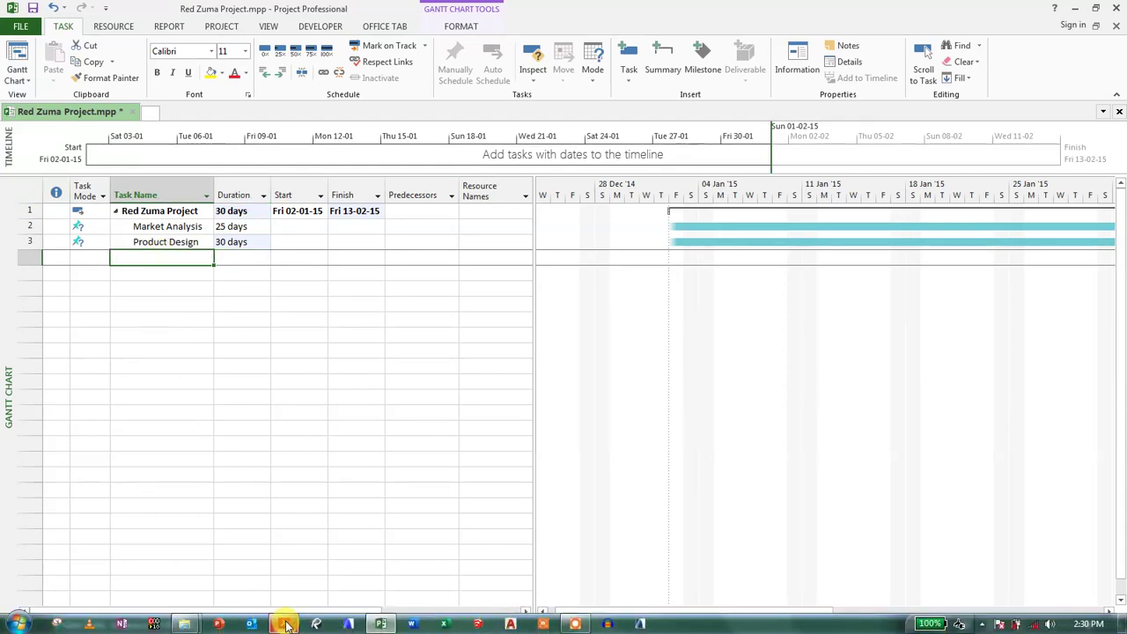
{"action": "left_click", "coordinate": [284, 624]}
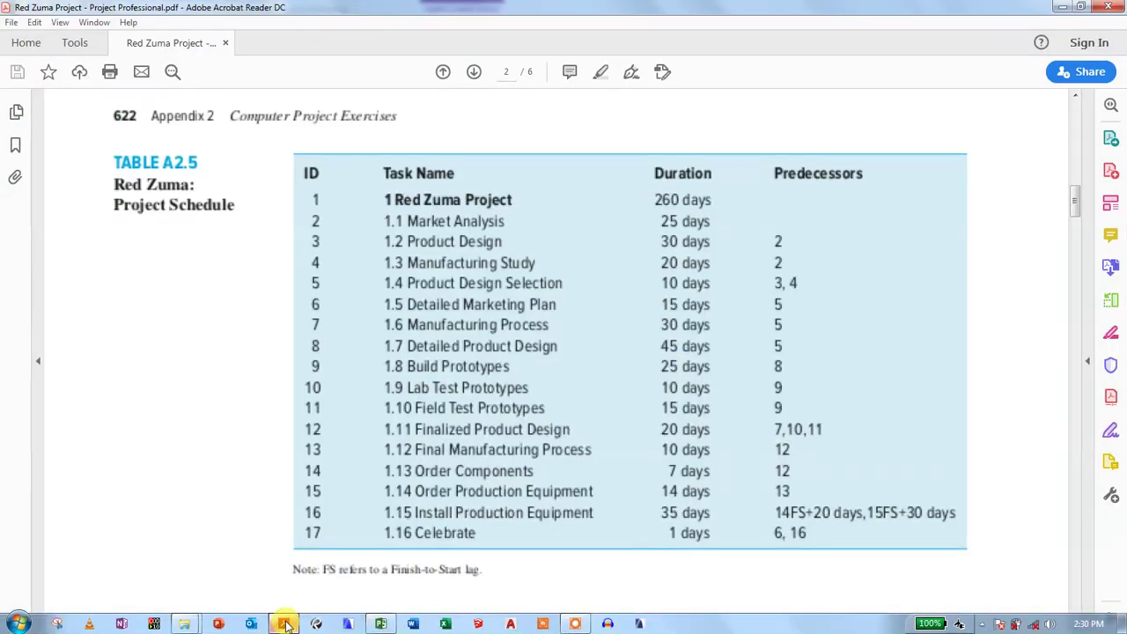
{"action": "left_click", "coordinate": [380, 624]}
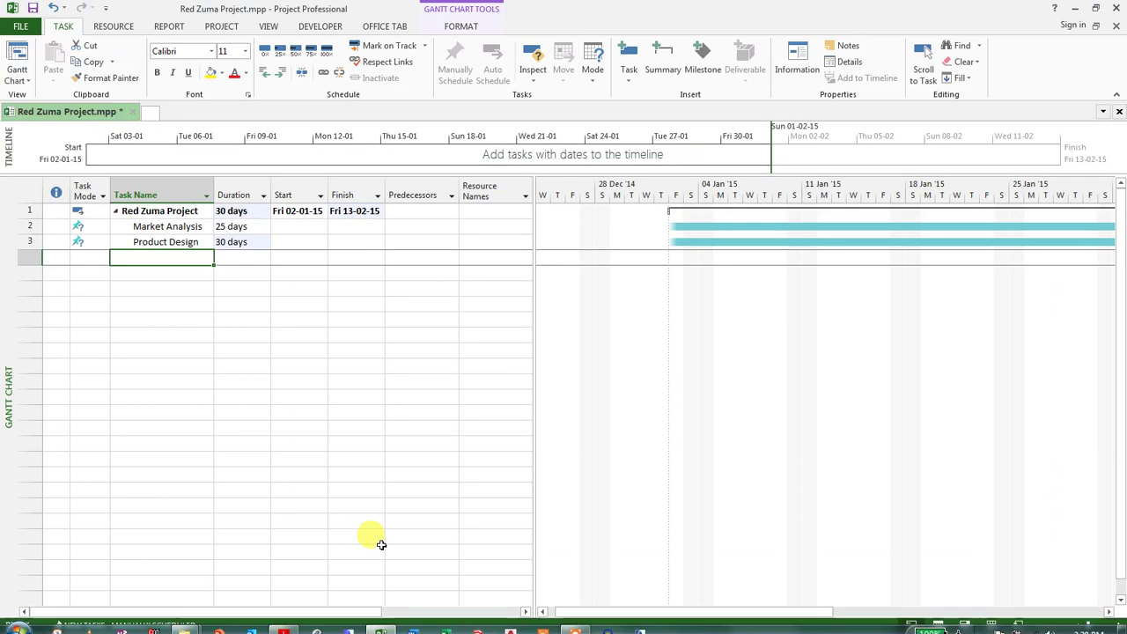
{"action": "type", "text": "Manu"}
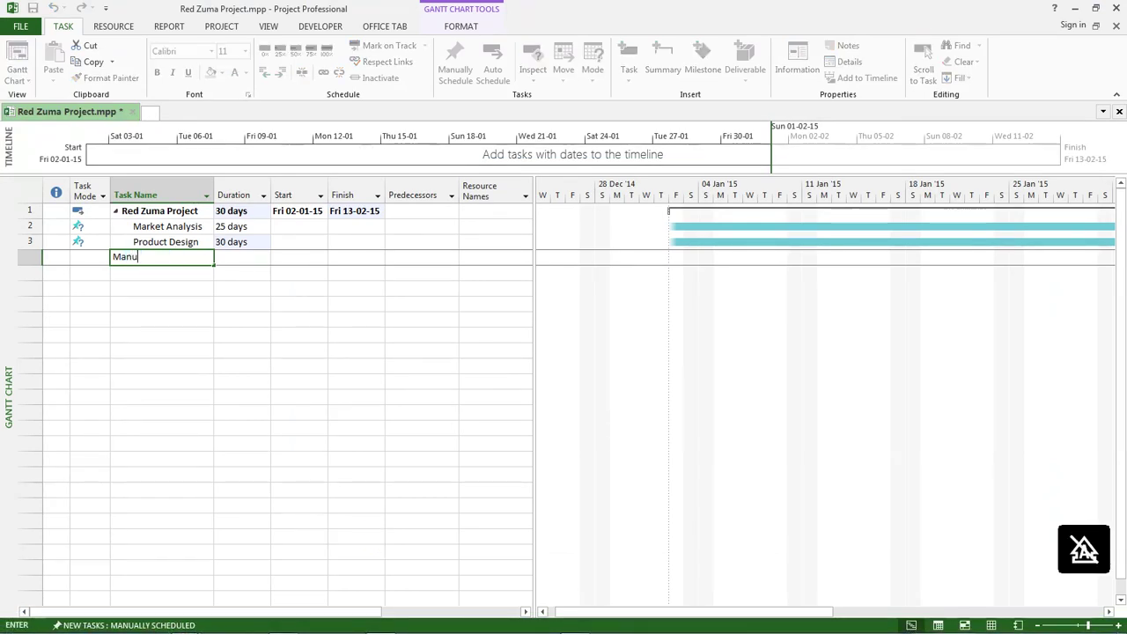
{"action": "type", "text": "fact"}
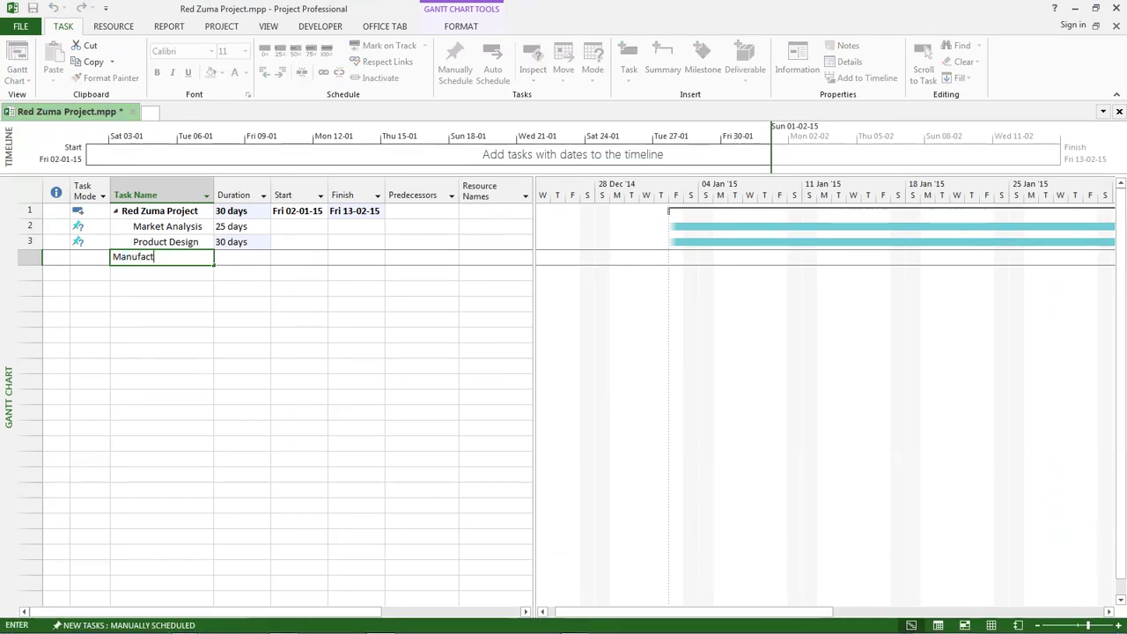
{"action": "type", "text": "uring Stdy"}
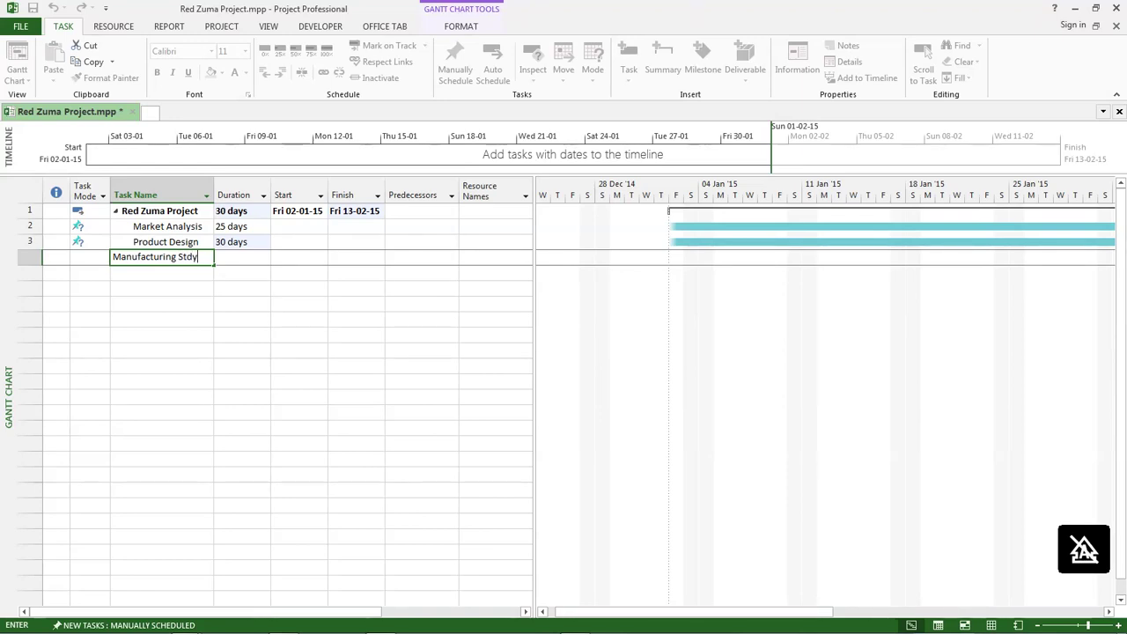
{"action": "key", "text": "BackSpace"}
{"action": "type", "text": "udy"}
{"action": "key", "text": "Tab"}
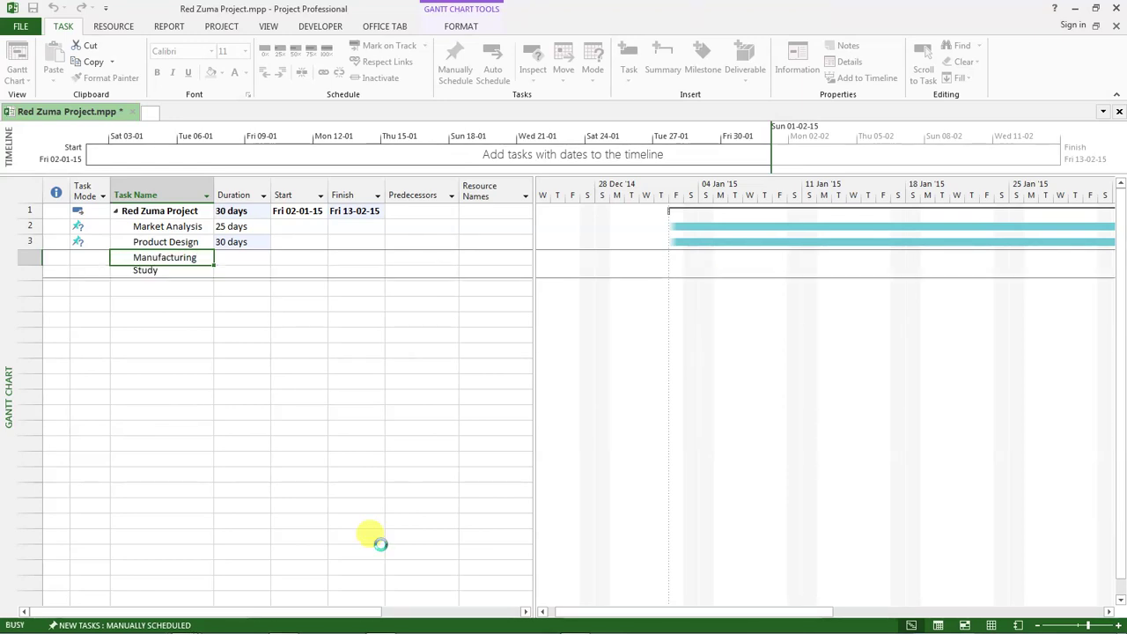
{"action": "type", "text": "20"}
{"action": "key", "text": "Return"}
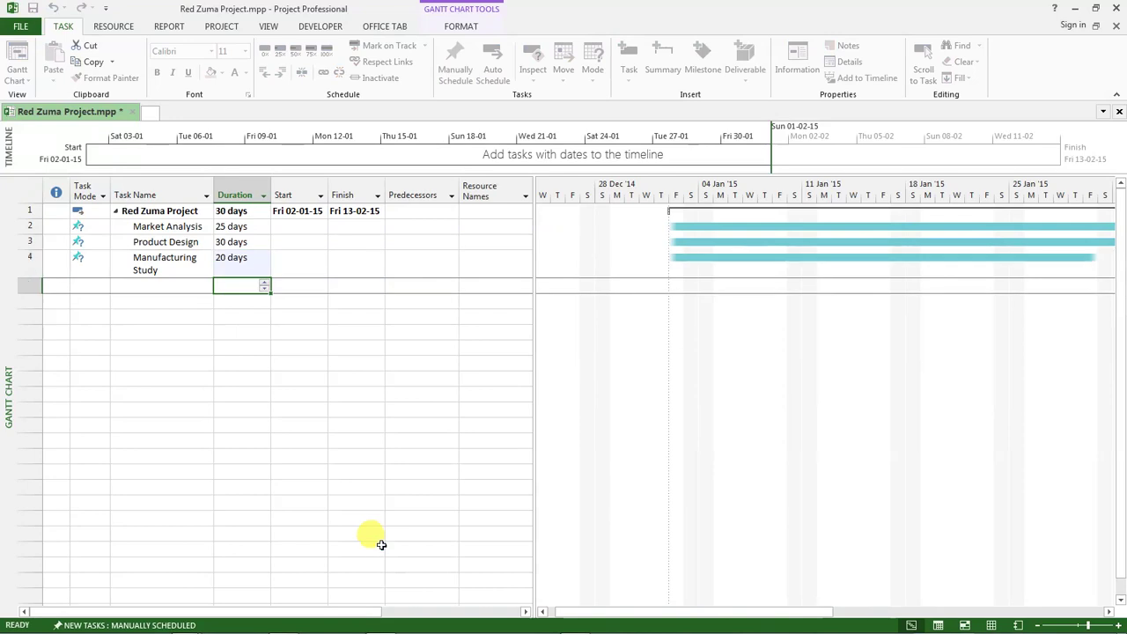
Consult the Acrobat Reader PDF and add a task named Product Design Selection below Manufacturing Study with a duration of 20 days.
{"action": "left_click", "coordinate": [156, 287]}
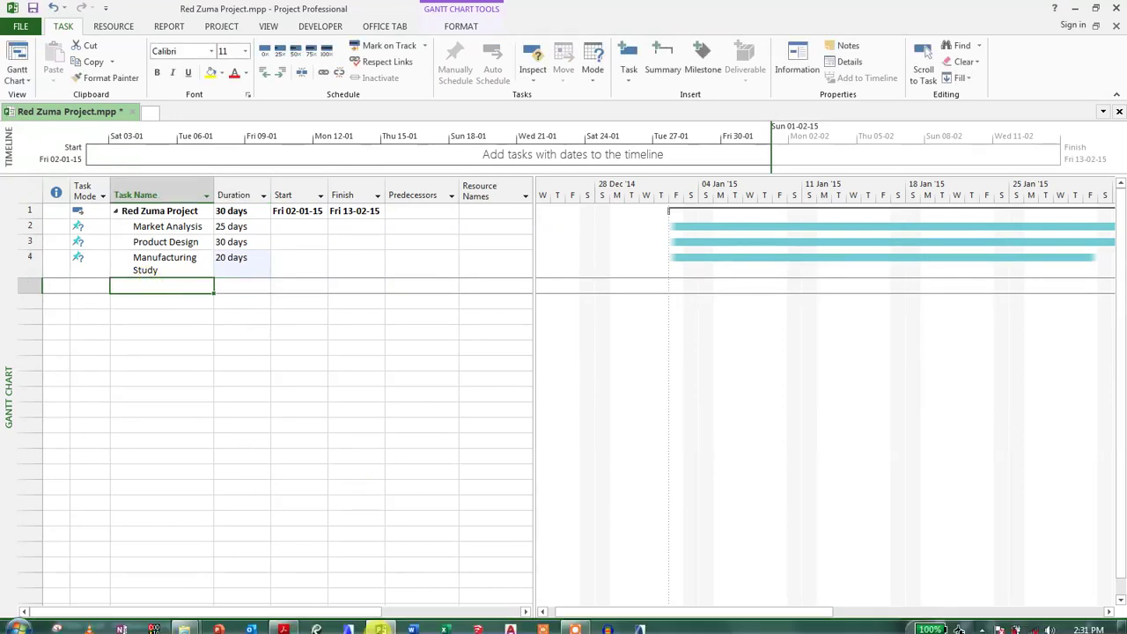
{"action": "left_click", "coordinate": [284, 624]}
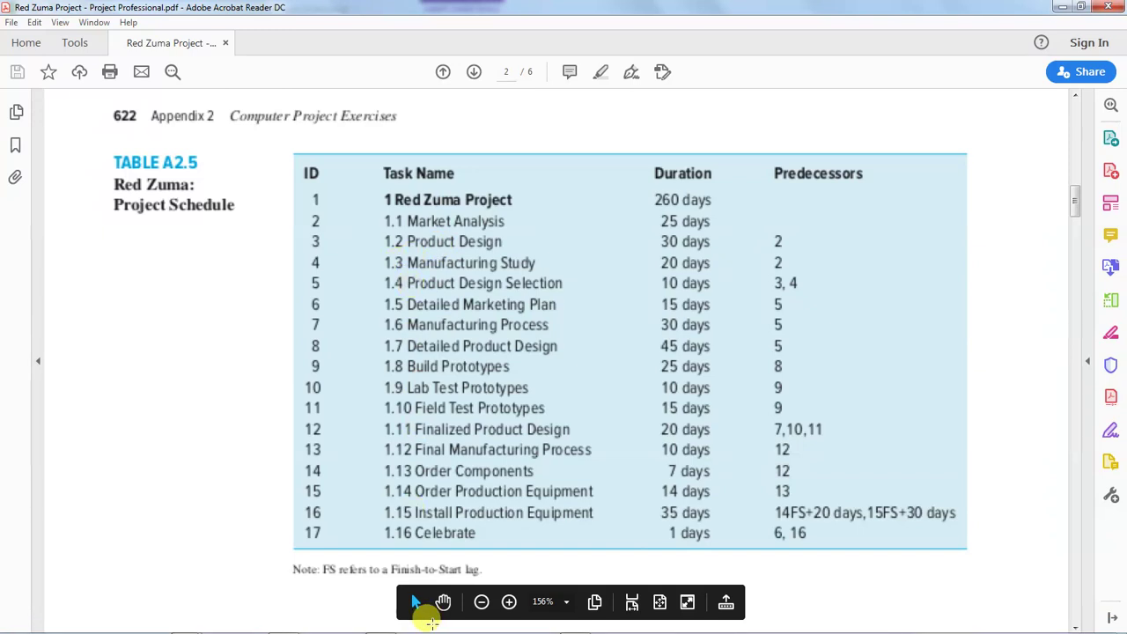
{"action": "left_click", "coordinate": [381, 624]}
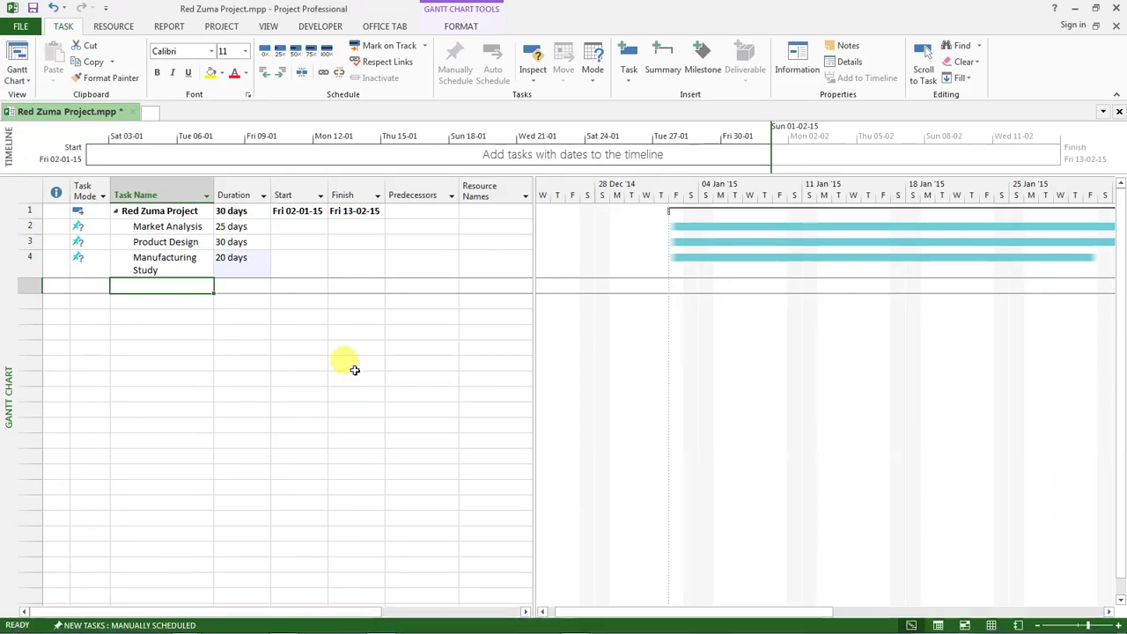
{"action": "type", "text": "P"}
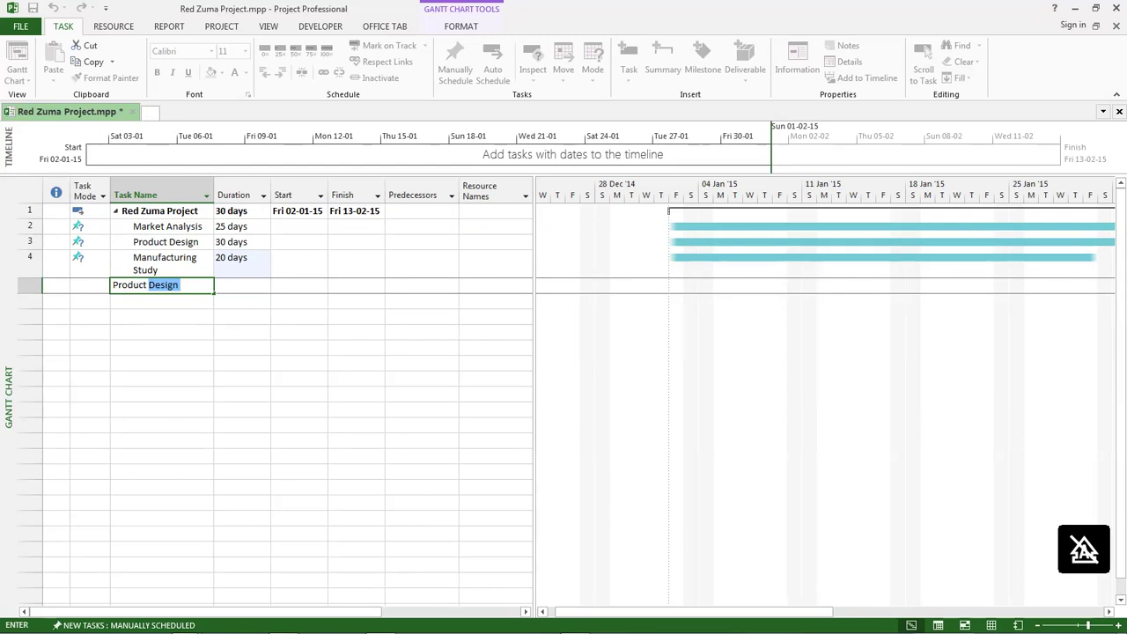
{"action": "type", "text": "roduct Design Selec"}
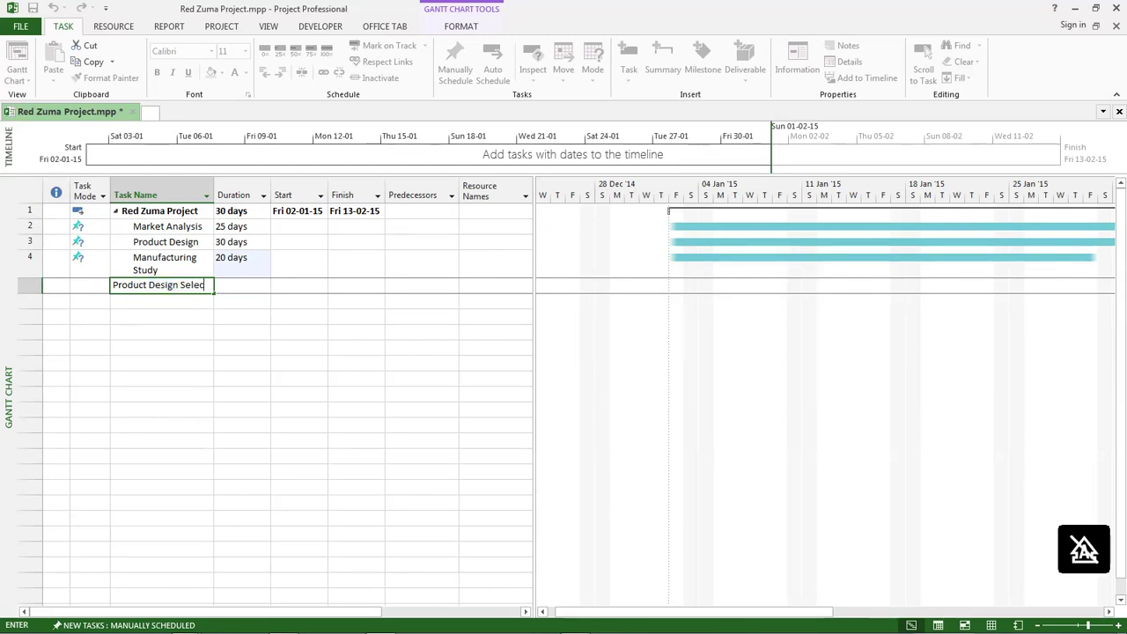
{"action": "type", "text": "tion"}
{"action": "key", "text": "Tab"}
{"action": "type", "text": "20"}
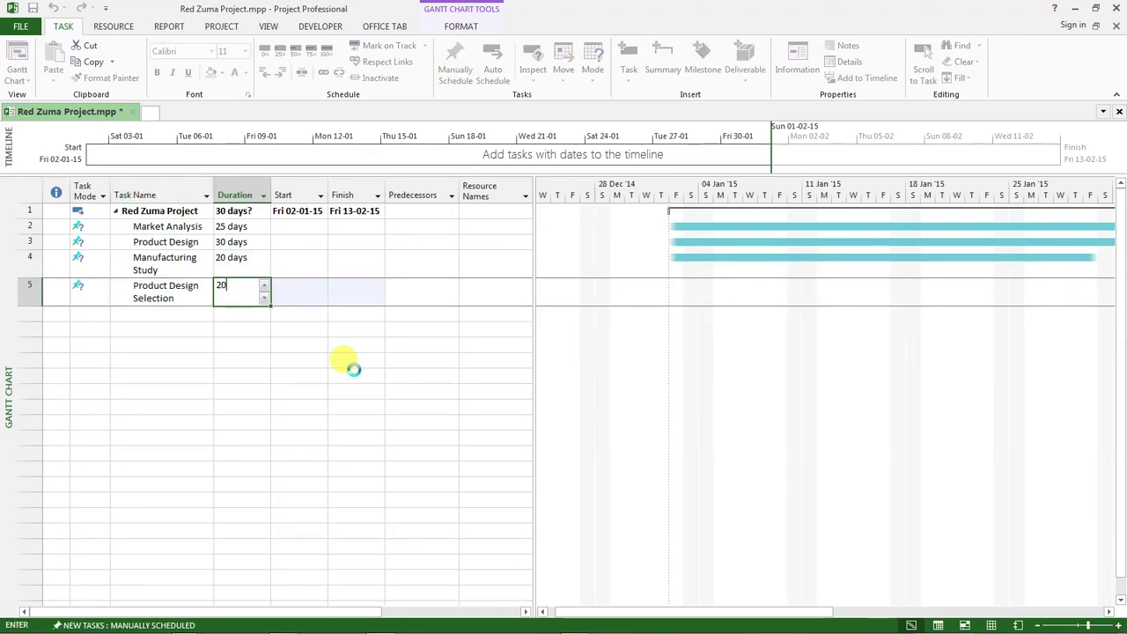
{"action": "key", "text": "Return"}
Consult the Acrobat Reader PDF and add a task named Detailed Marketing Plan below Product Design Selection with a duration of 20 days.
{"action": "left_click", "coordinate": [150, 313]}
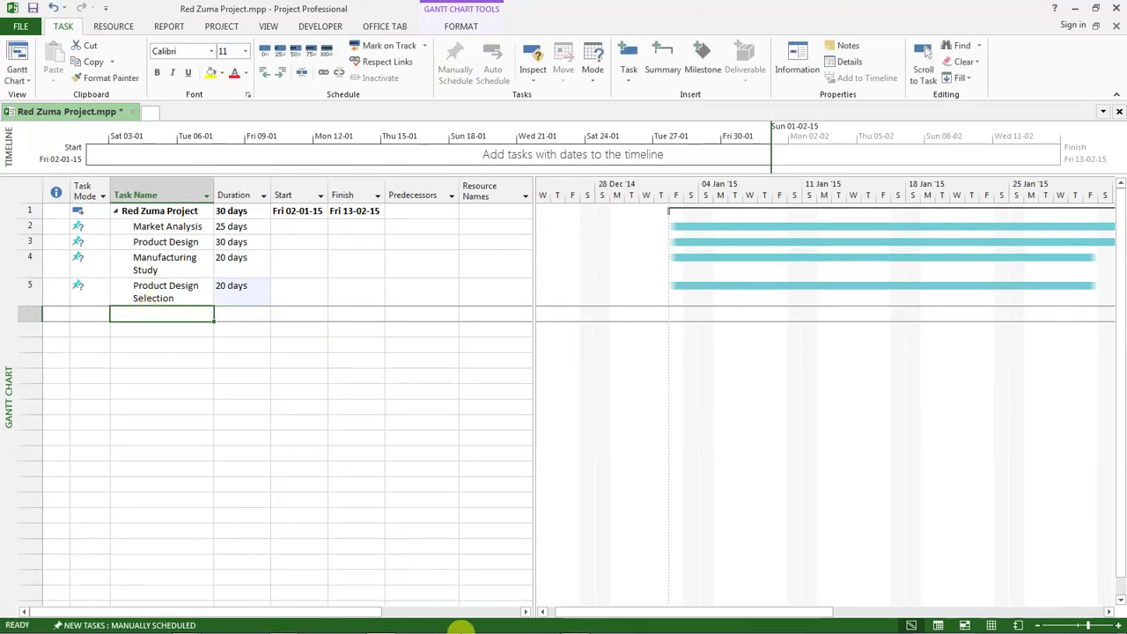
{"action": "left_click", "coordinate": [283, 624]}
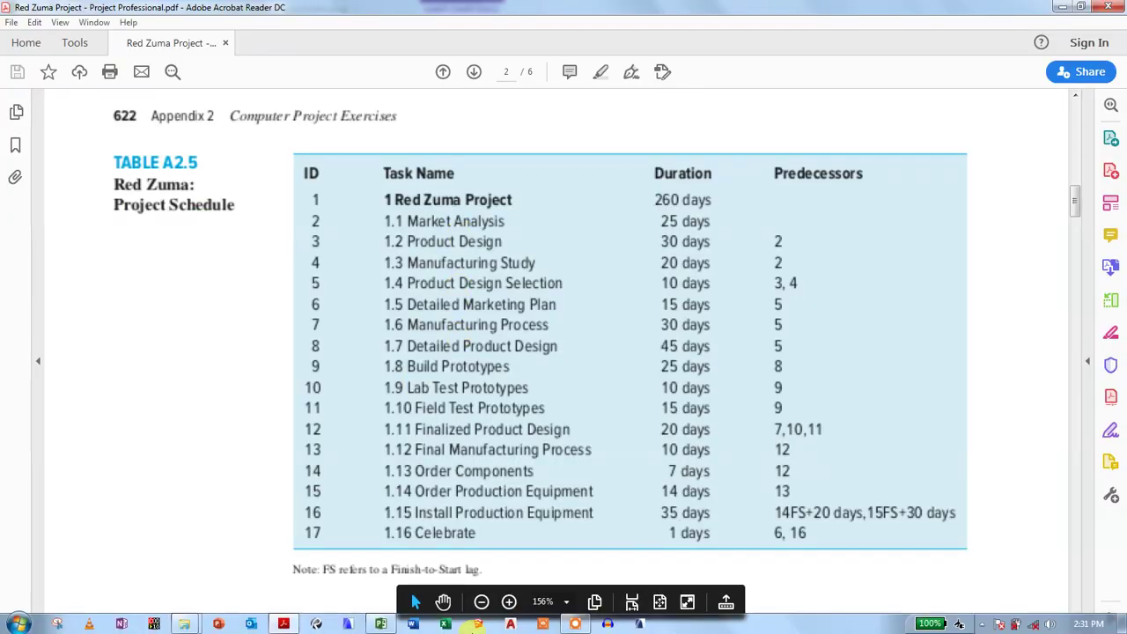
{"action": "left_click", "coordinate": [380, 624]}
{"action": "type", "text": "D"}
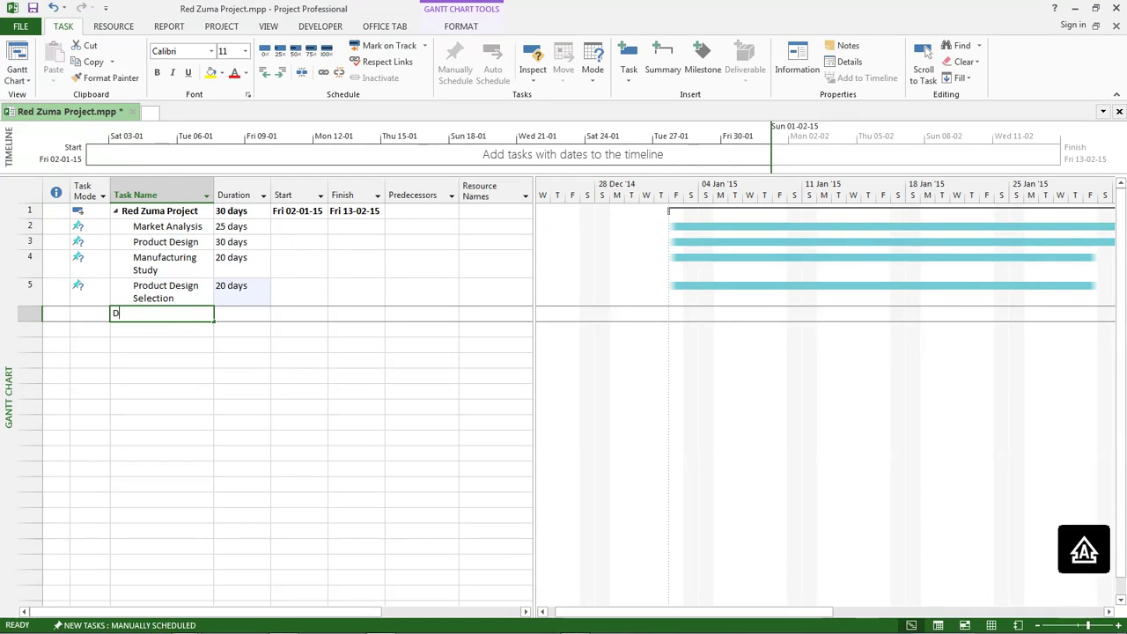
{"action": "type", "text": "etailed "}
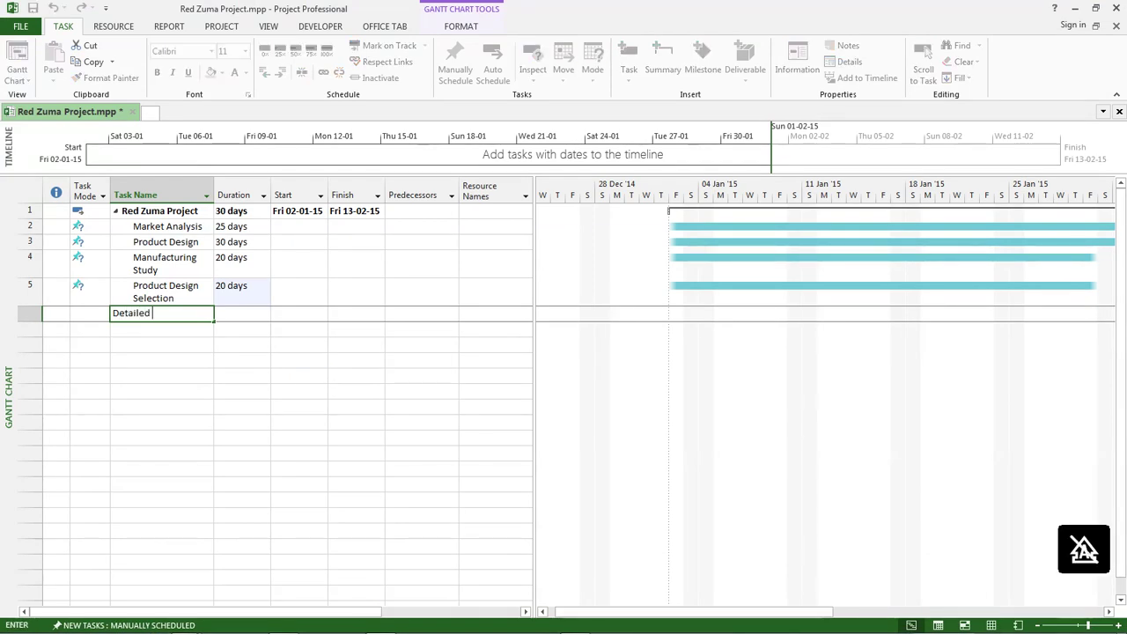
{"action": "type", "text": "Mar"}
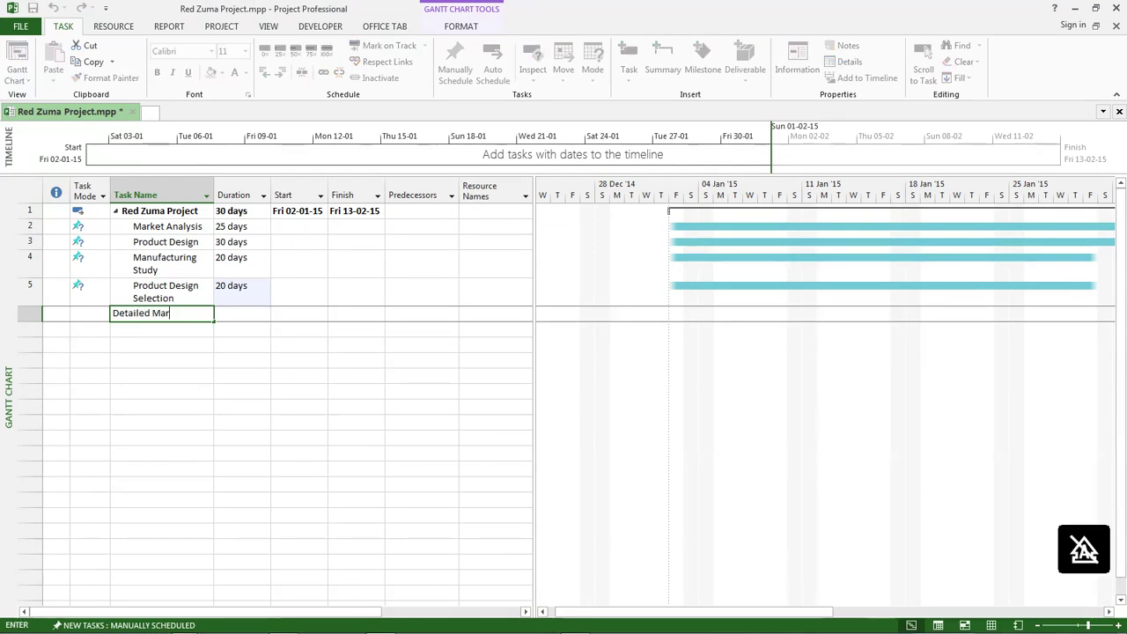
{"action": "type", "text": "keting"}
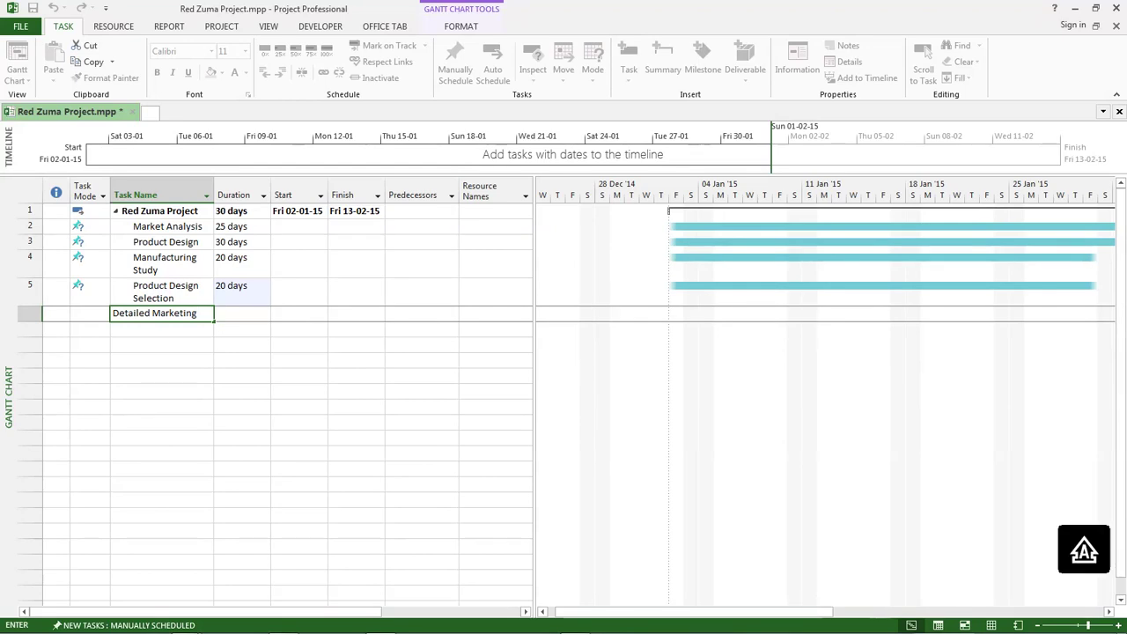
{"action": "type", "text": " Plan"}
{"action": "key", "text": "Tab"}
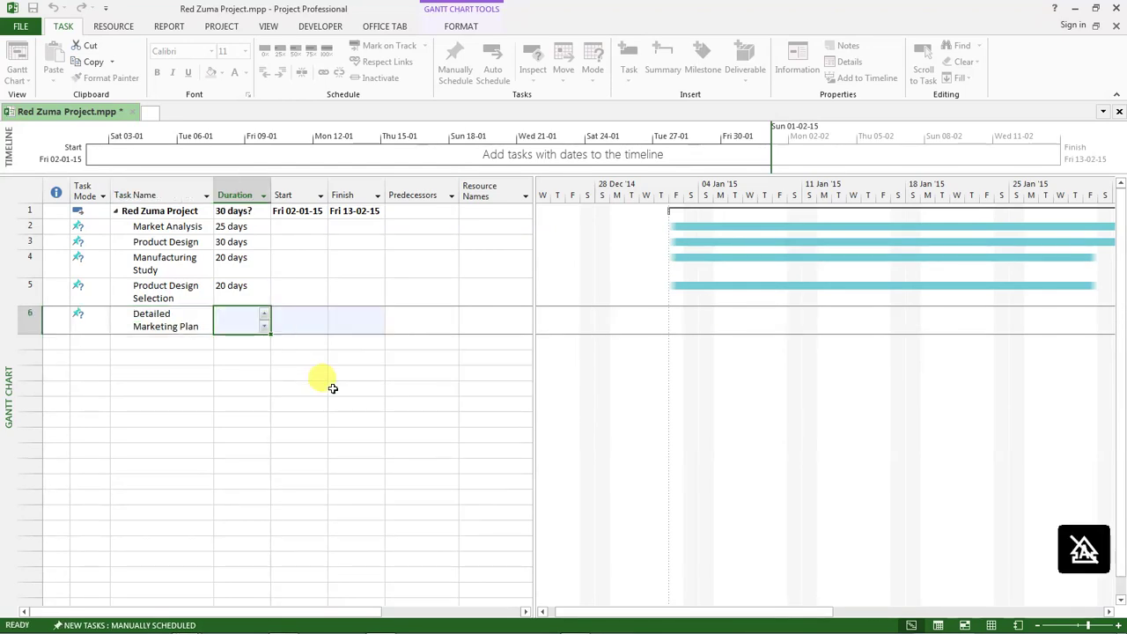
{"action": "type", "text": "20 days"}
{"action": "key", "text": "Return"}
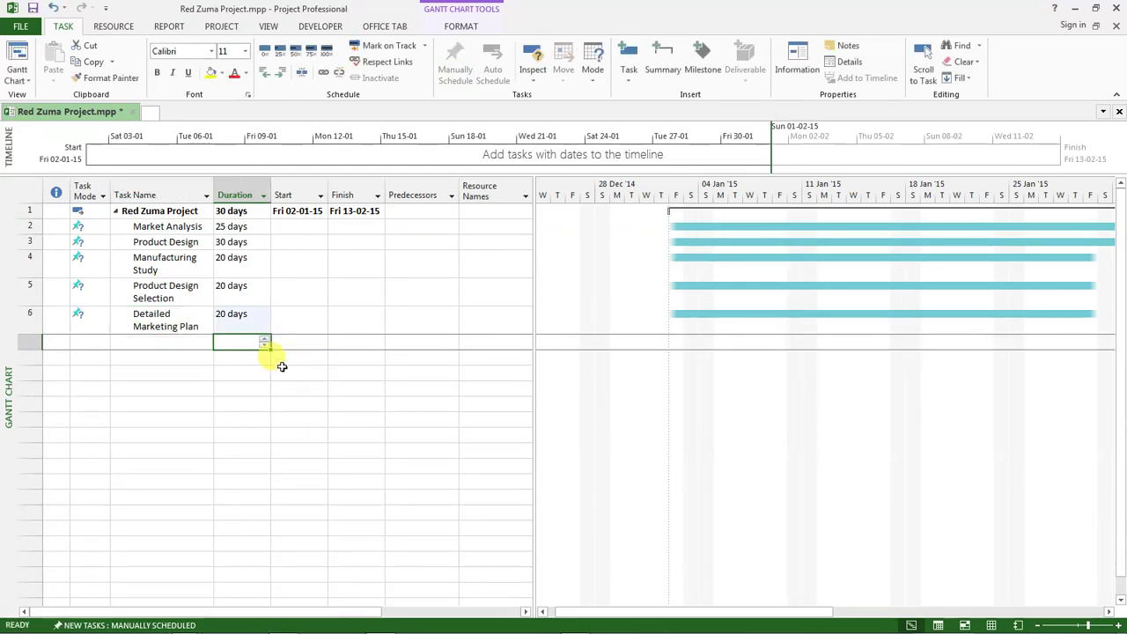
Recheck the durations in the Acrobat Reader PDF and set Product Design Selection to 10 days and Detailed Marketing Plan to 15 days.
{"action": "left_click", "coordinate": [147, 341]}
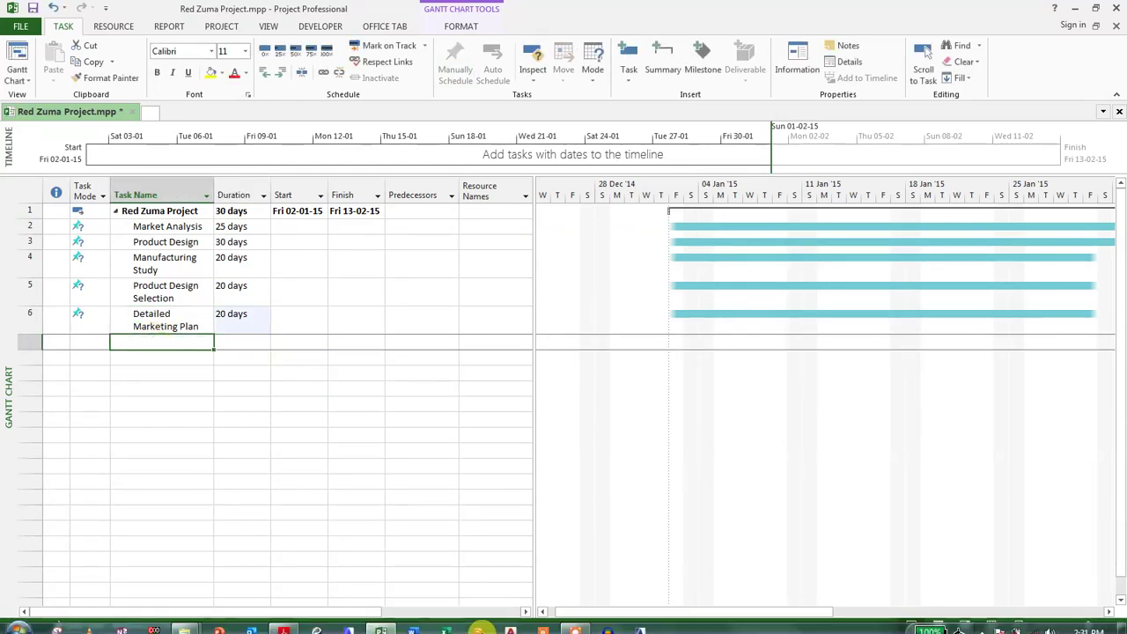
{"action": "left_click", "coordinate": [283, 624]}
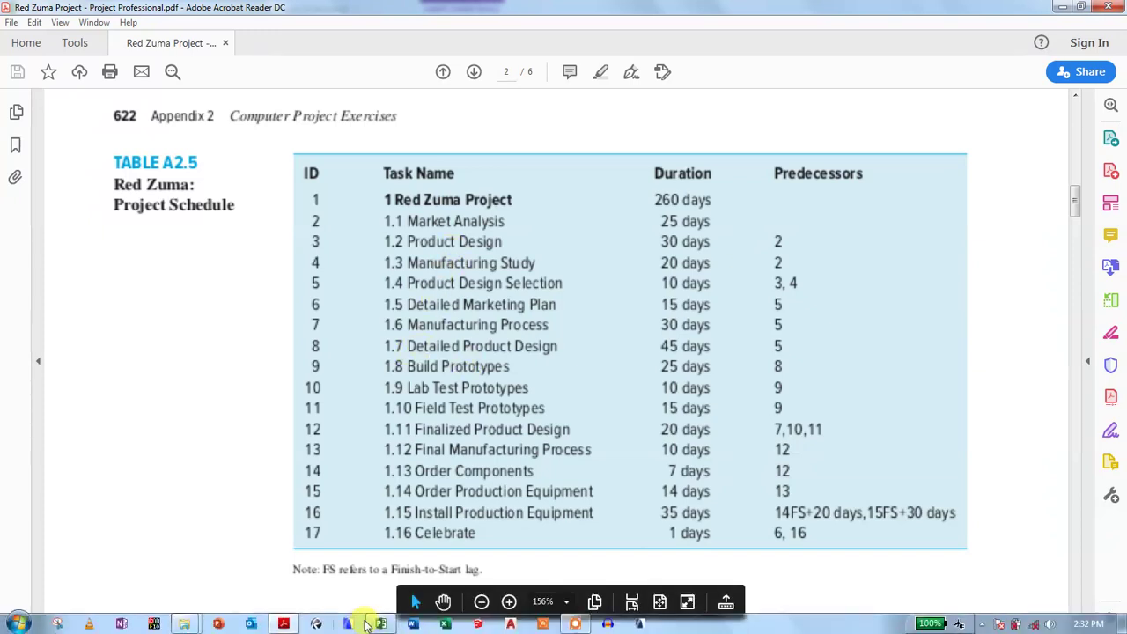
{"action": "left_click", "coordinate": [378, 623]}
{"action": "left_click", "coordinate": [164, 264]}
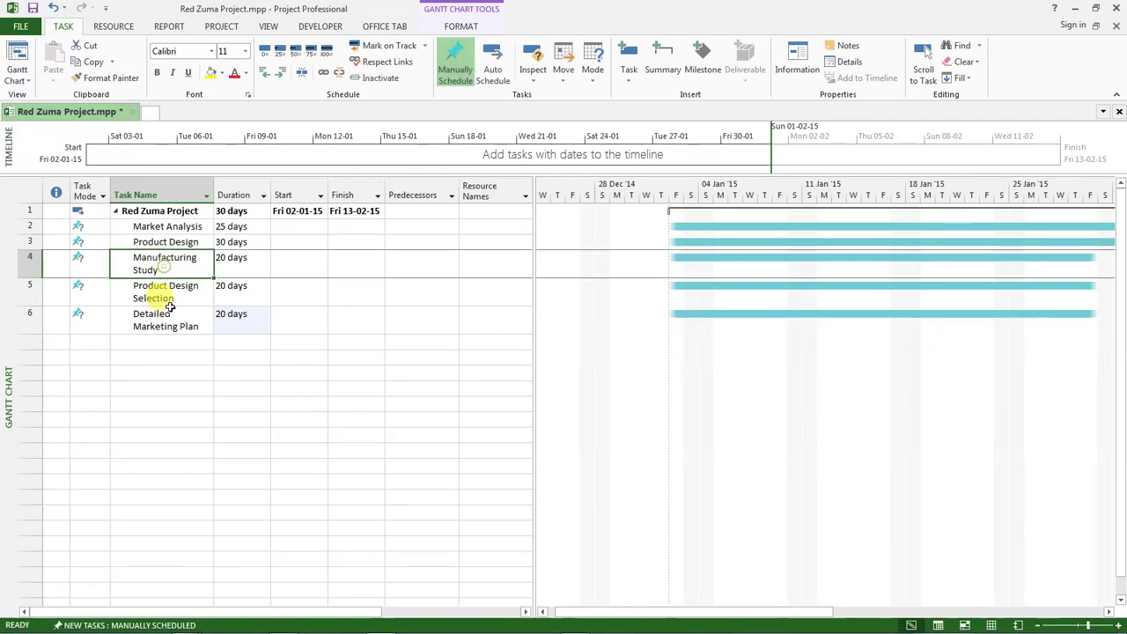
{"action": "left_click", "coordinate": [179, 293]}
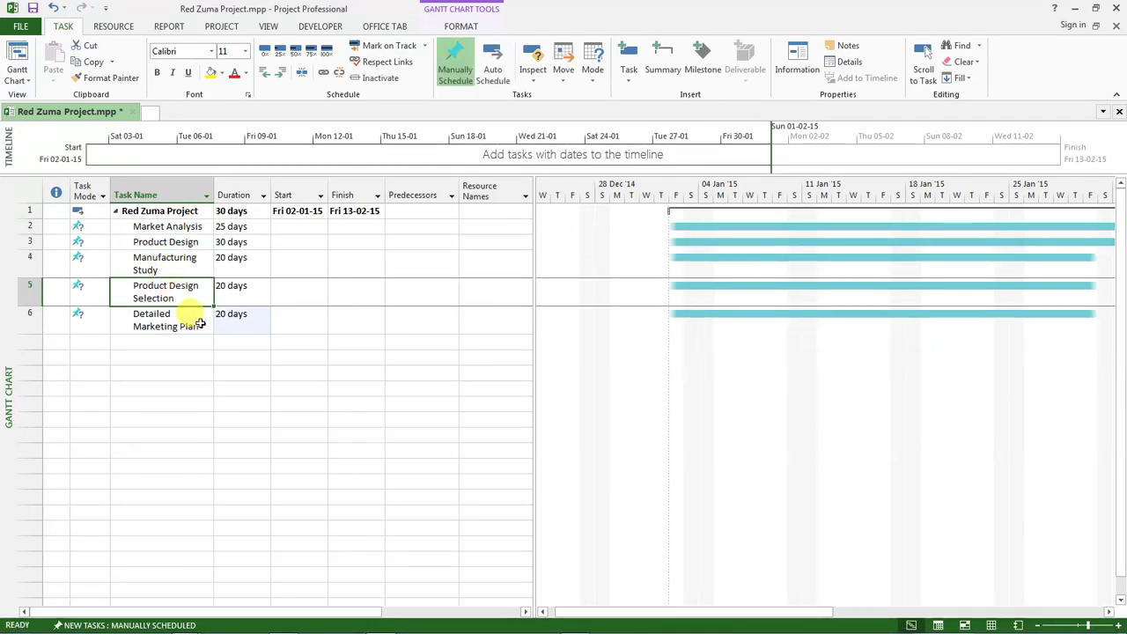
{"action": "left_click", "coordinate": [284, 623]}
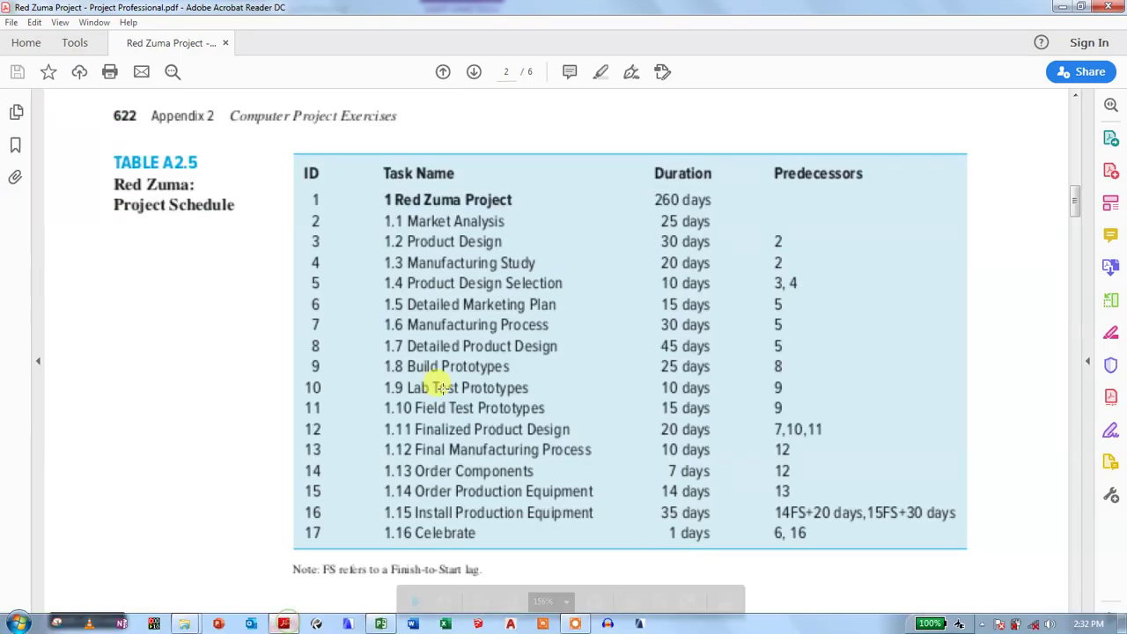
{"action": "left_click", "coordinate": [449, 282]}
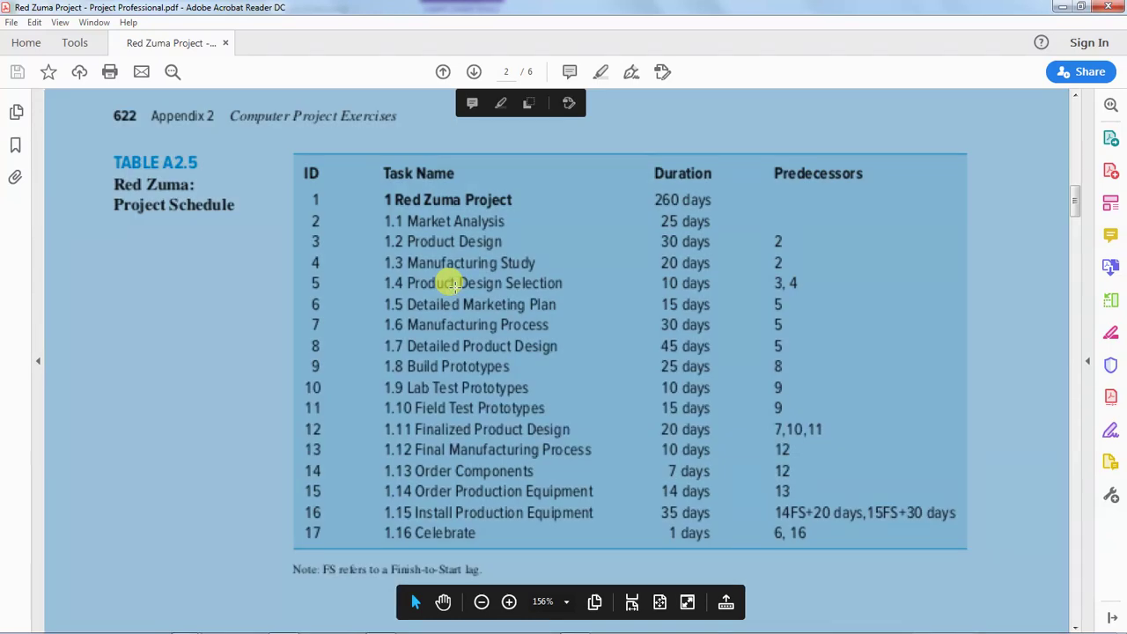
{"action": "left_click", "coordinate": [455, 310]}
{"action": "mouse_move", "coordinate": [349, 624]}
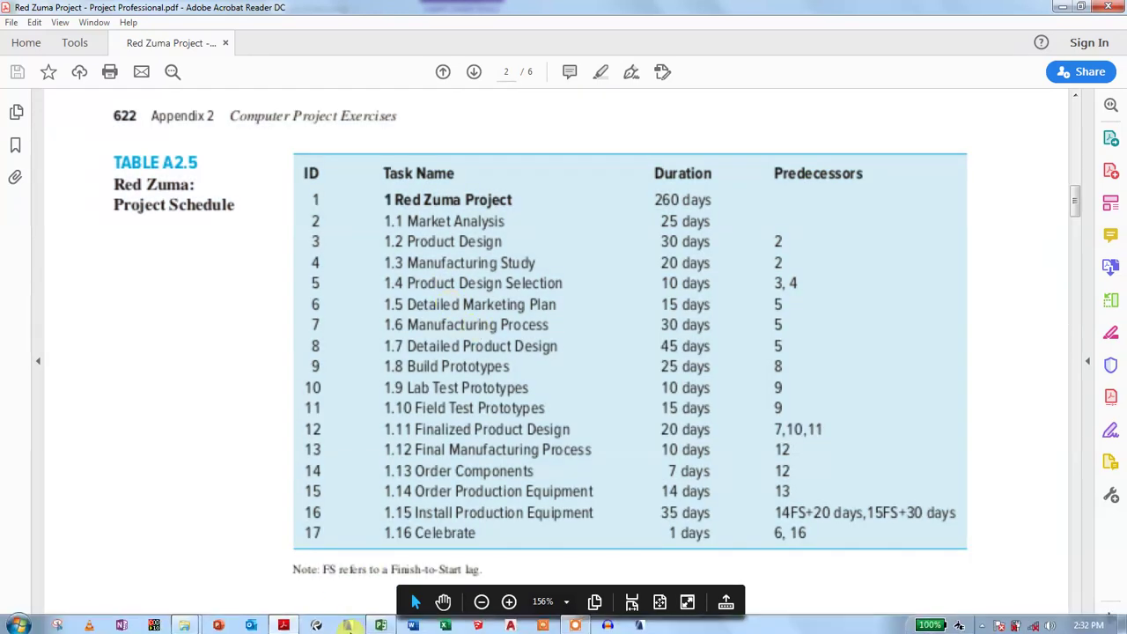
{"action": "left_click", "coordinate": [380, 623]}
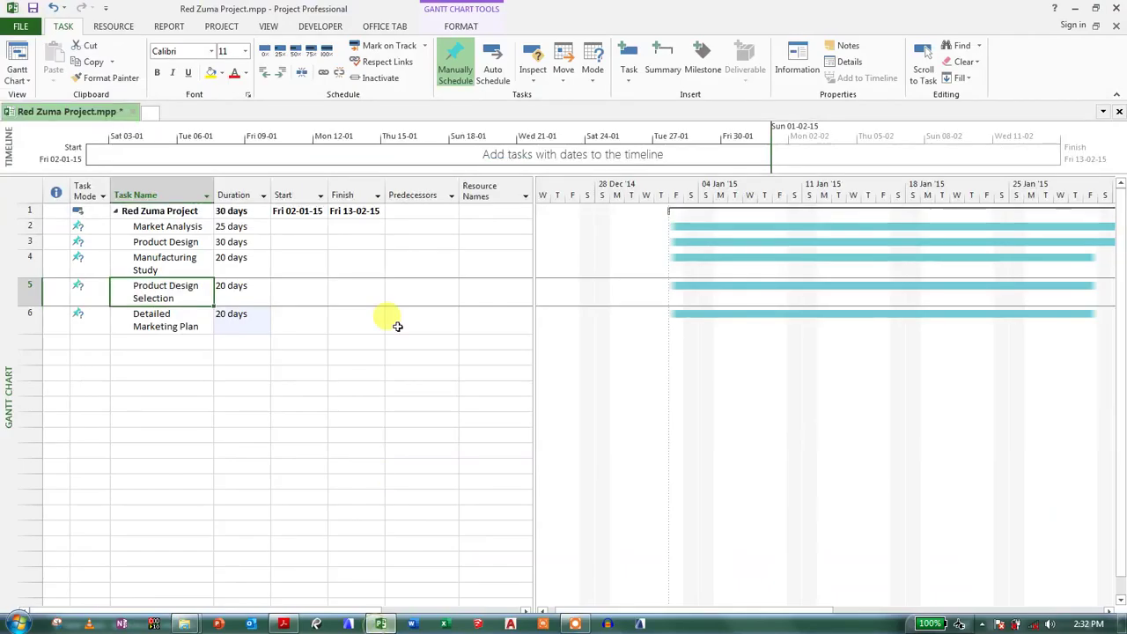
{"action": "left_click", "coordinate": [237, 286]}
{"action": "type", "text": "10"}
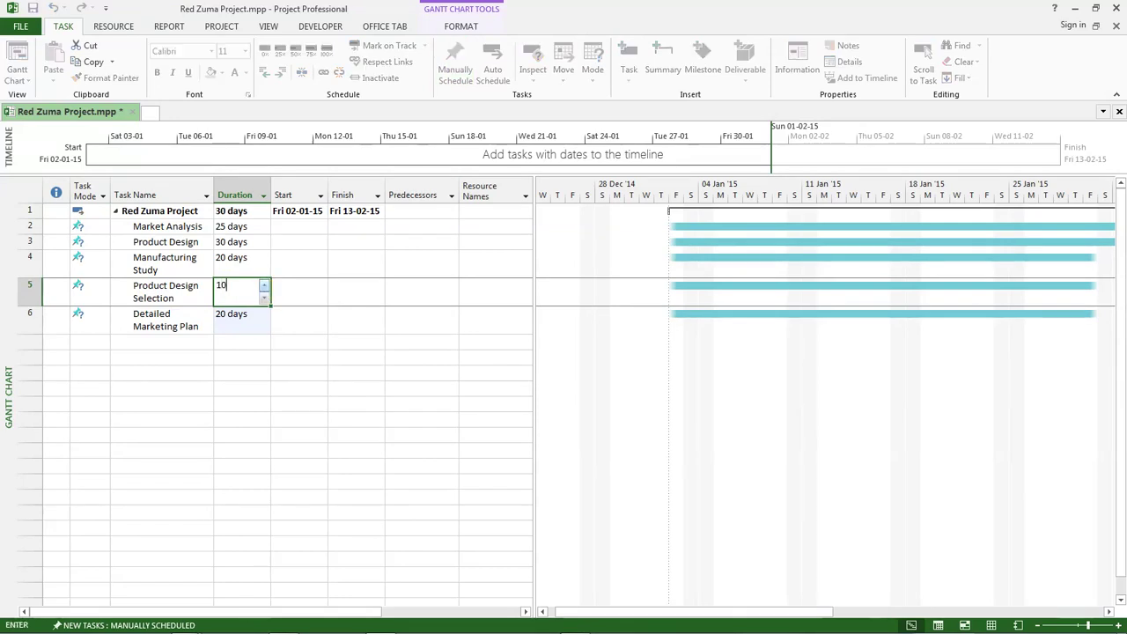
{"action": "key", "text": "Return"}
{"action": "type", "text": "15"}
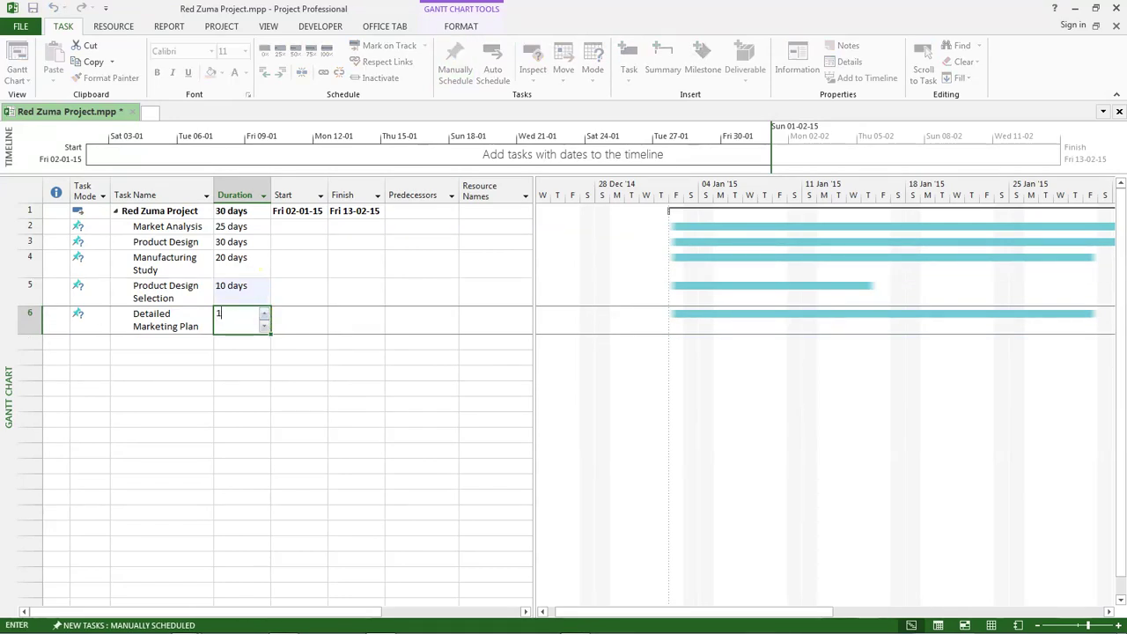
{"action": "key", "text": "Return"}
Consult the Acrobat Reader PDF and add a task named Manufacturing Process below Detailed Marketing Plan with a duration of 30 days.
{"action": "left_click", "coordinate": [170, 342]}
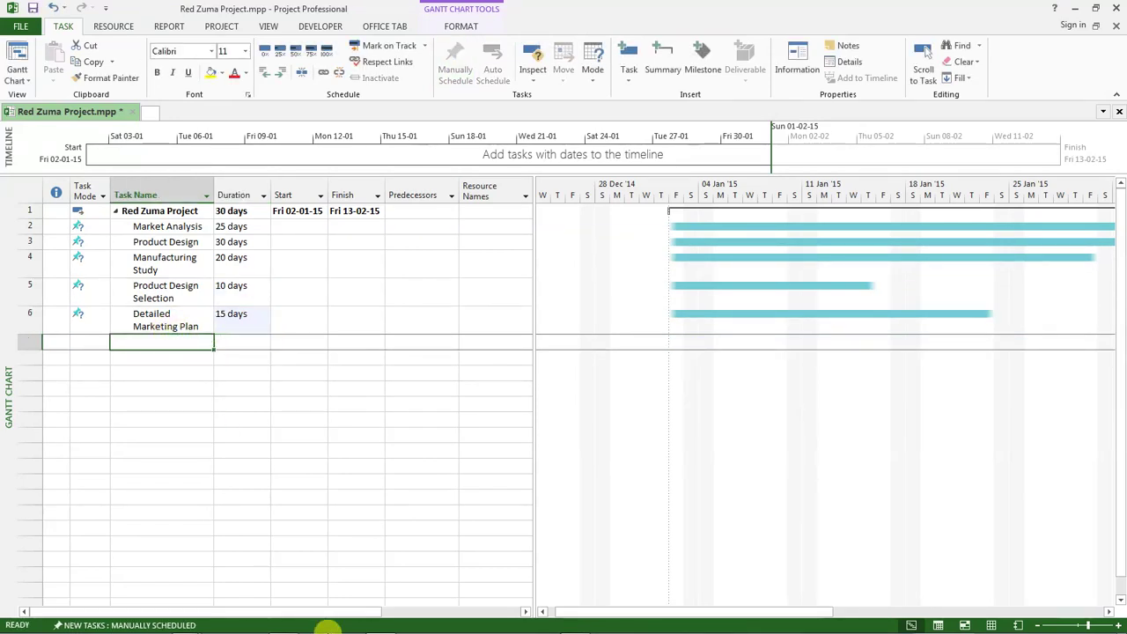
{"action": "left_click", "coordinate": [284, 623]}
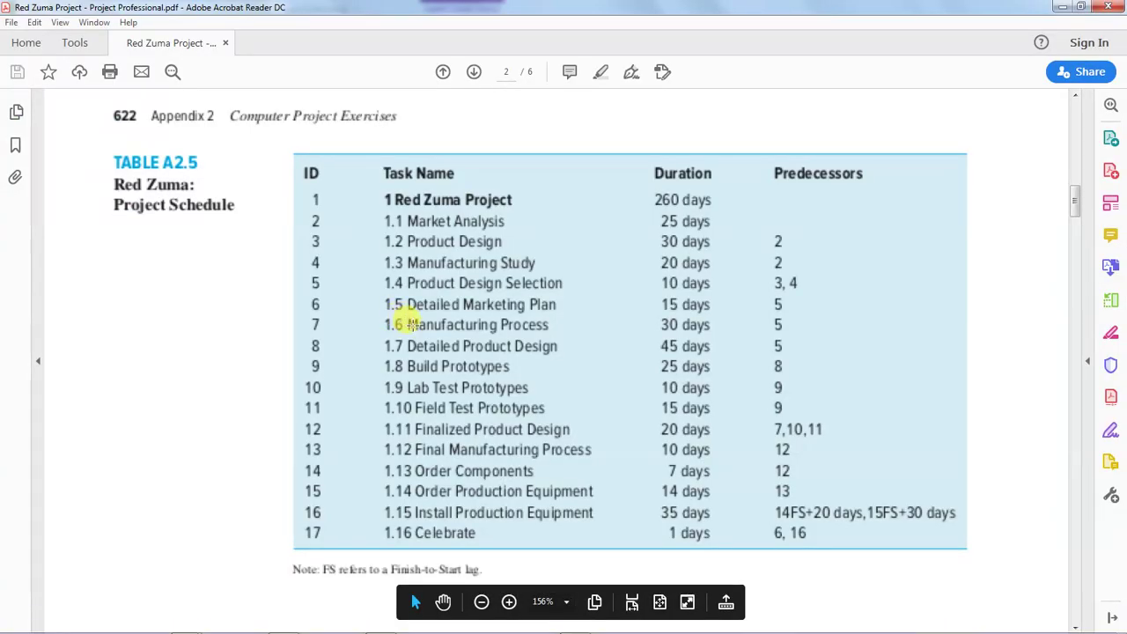
{"action": "left_click", "coordinate": [385, 623]}
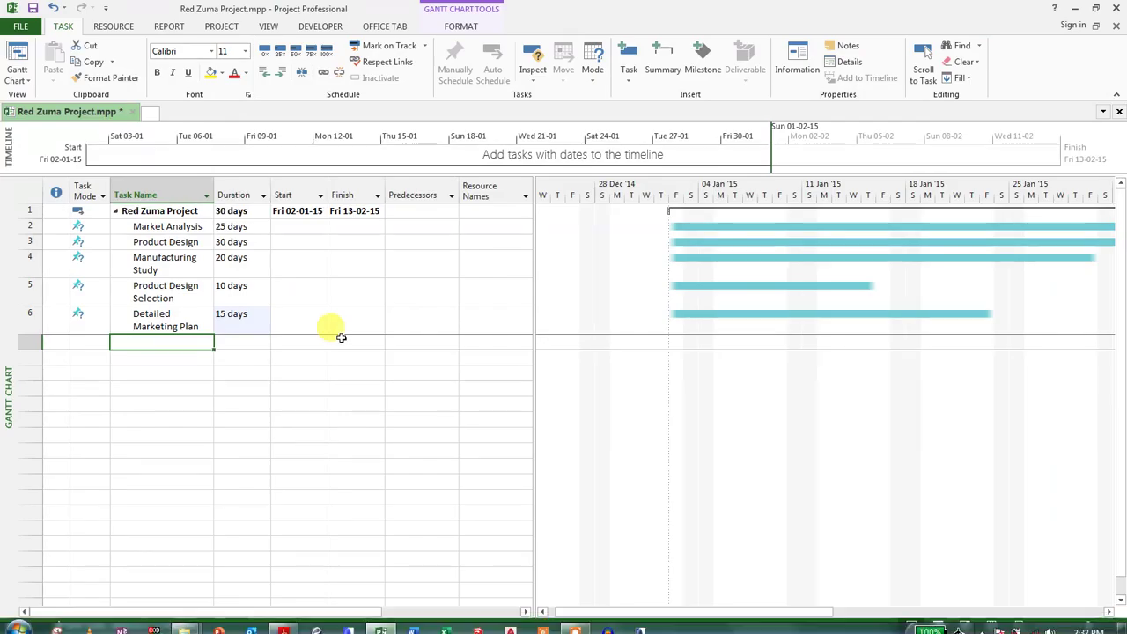
{"action": "type", "text": "Ma"}
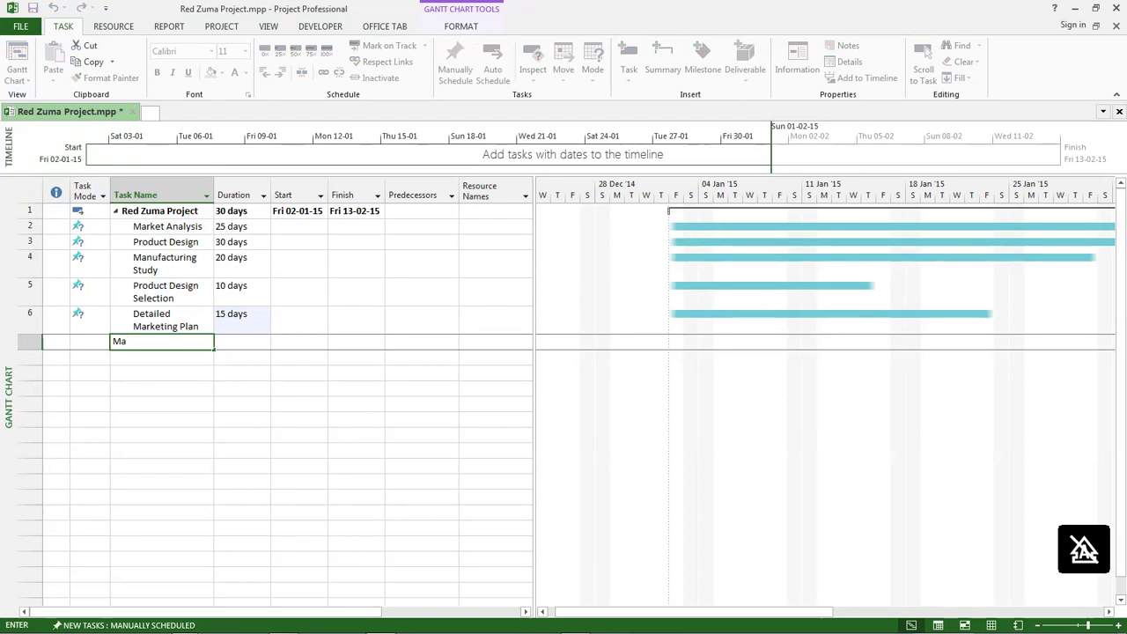
{"action": "type", "text": "nufacturing "}
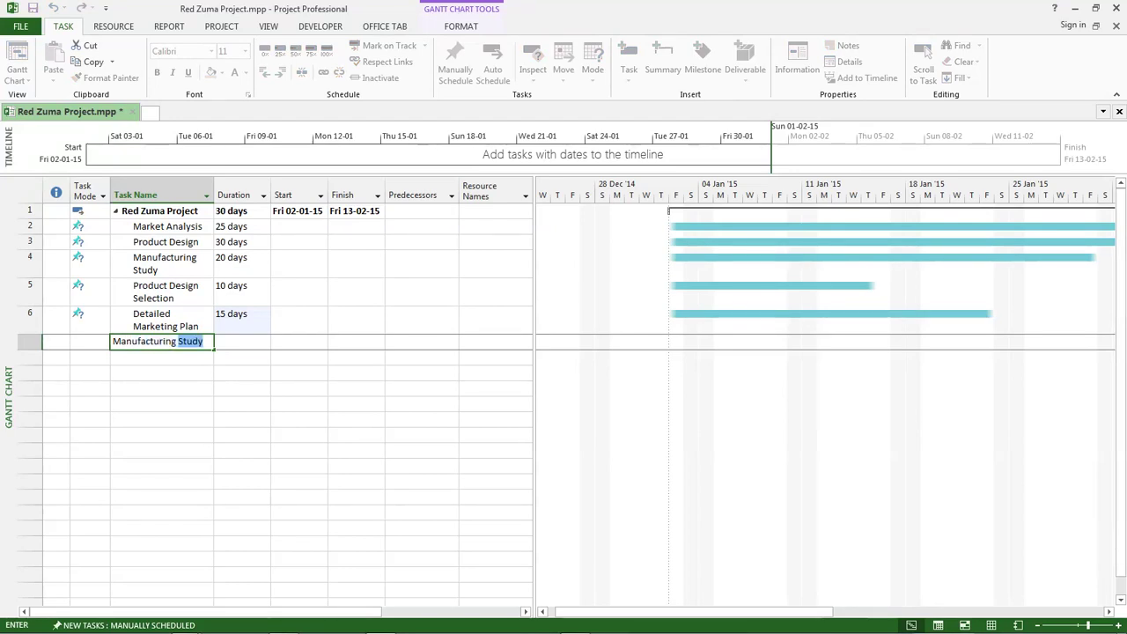
{"action": "type", "text": "Process"}
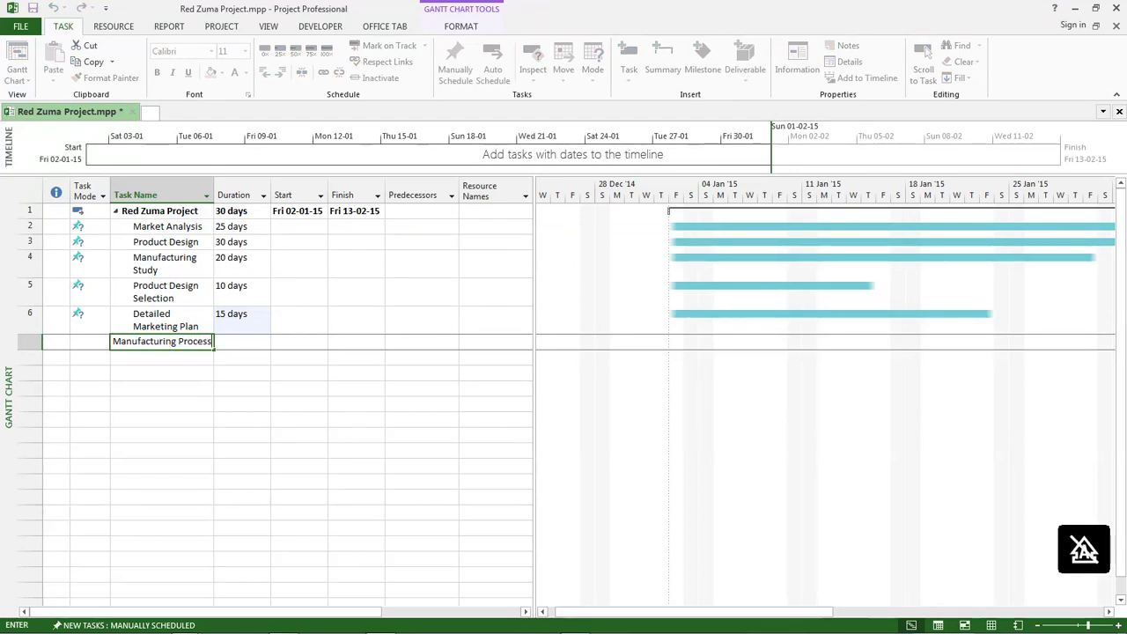
{"action": "key", "text": "Tab"}
{"action": "type", "text": "30"}
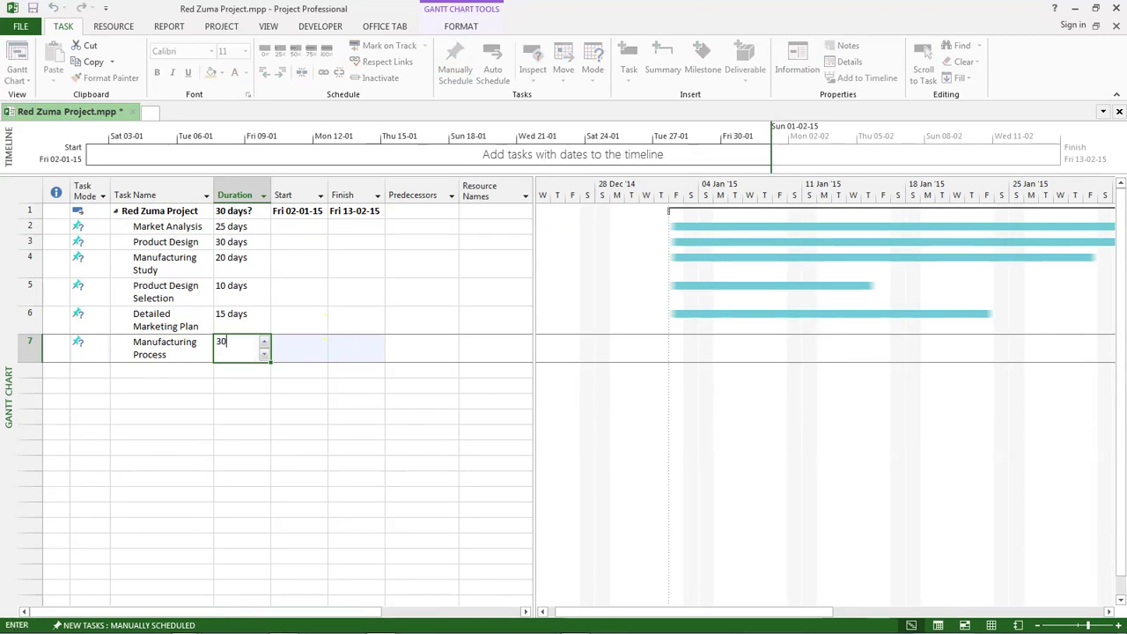
{"action": "key", "text": "Return"}
Consult the schedule table in the Acrobat Reader PDF and add a task named Detailed Product Design below Manufacturing Process.
{"action": "left_click", "coordinate": [155, 369]}
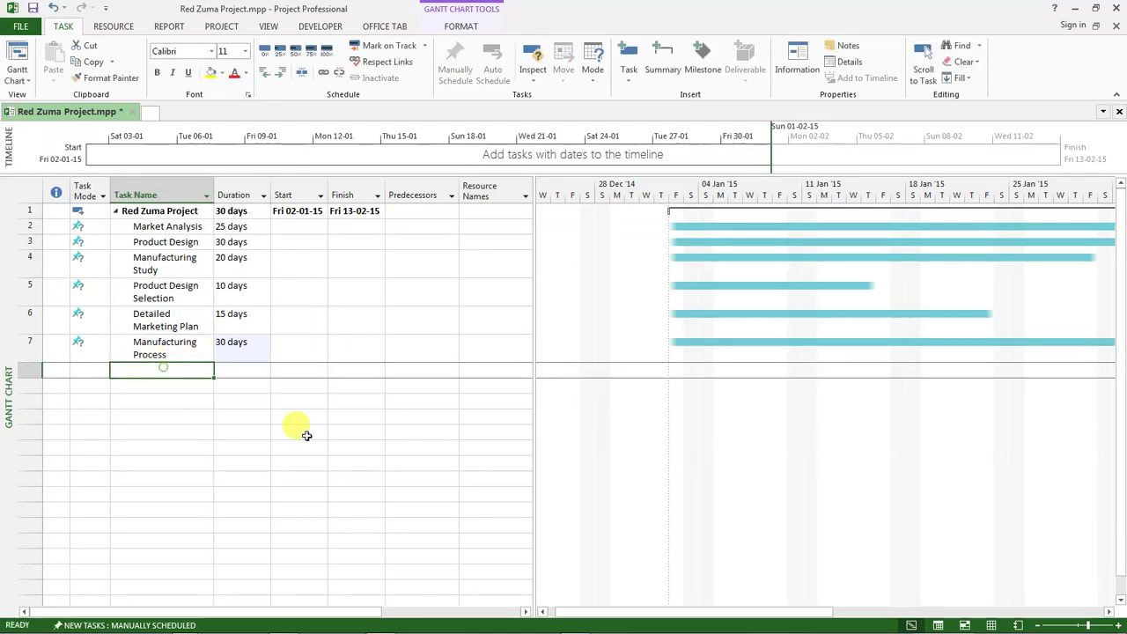
{"action": "left_click", "coordinate": [280, 623]}
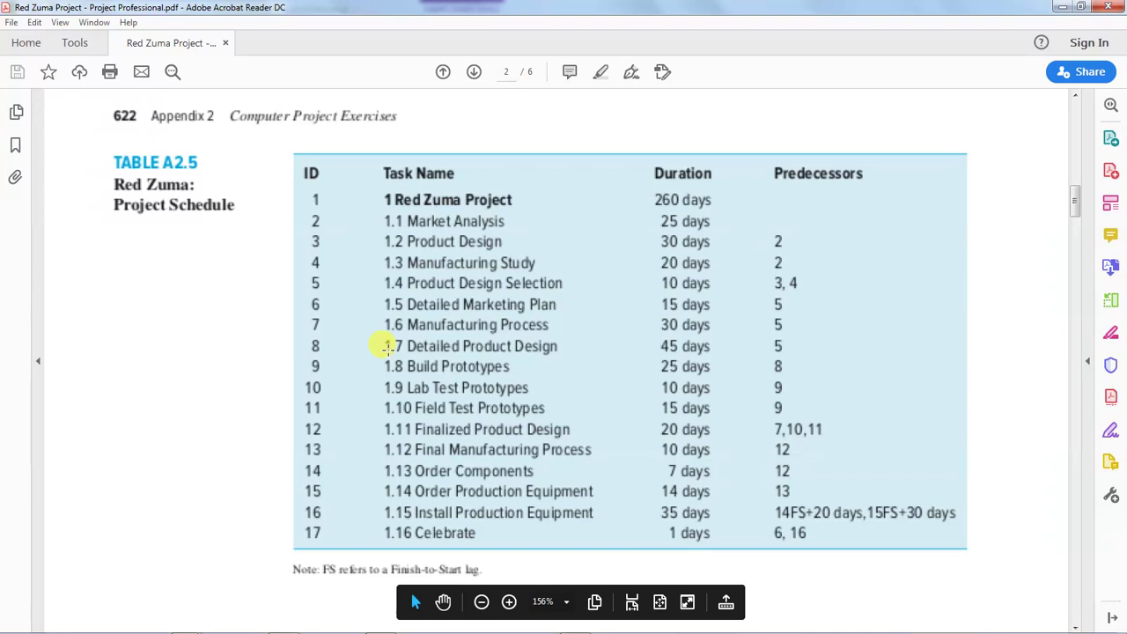
{"action": "mouse_move", "coordinate": [459, 627]}
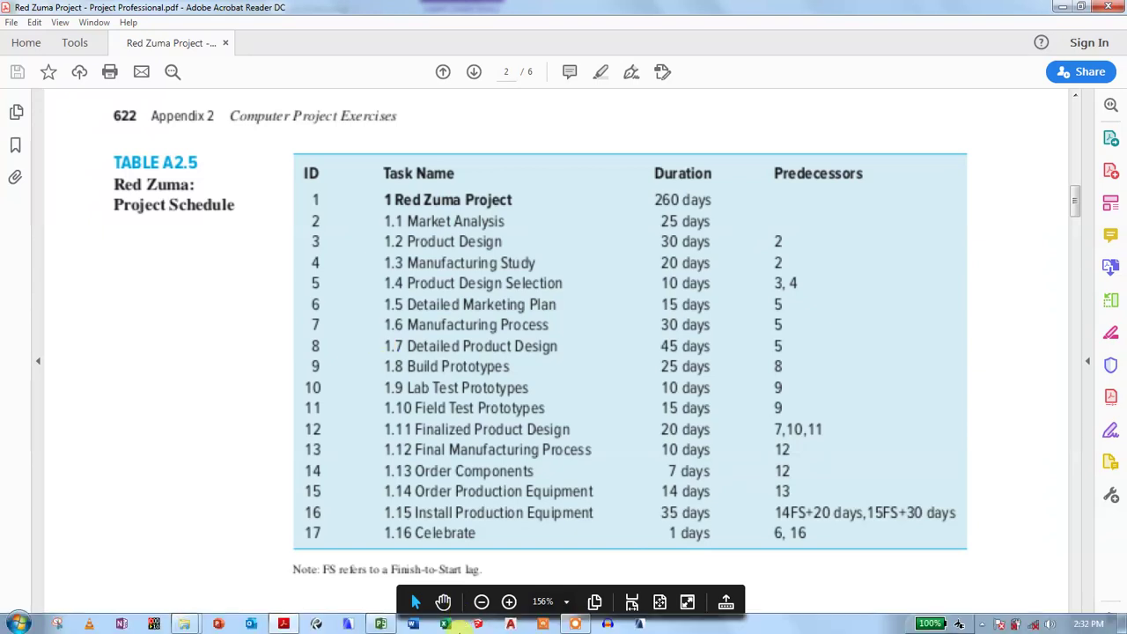
{"action": "left_click", "coordinate": [380, 623]}
{"action": "type", "text": "De"}
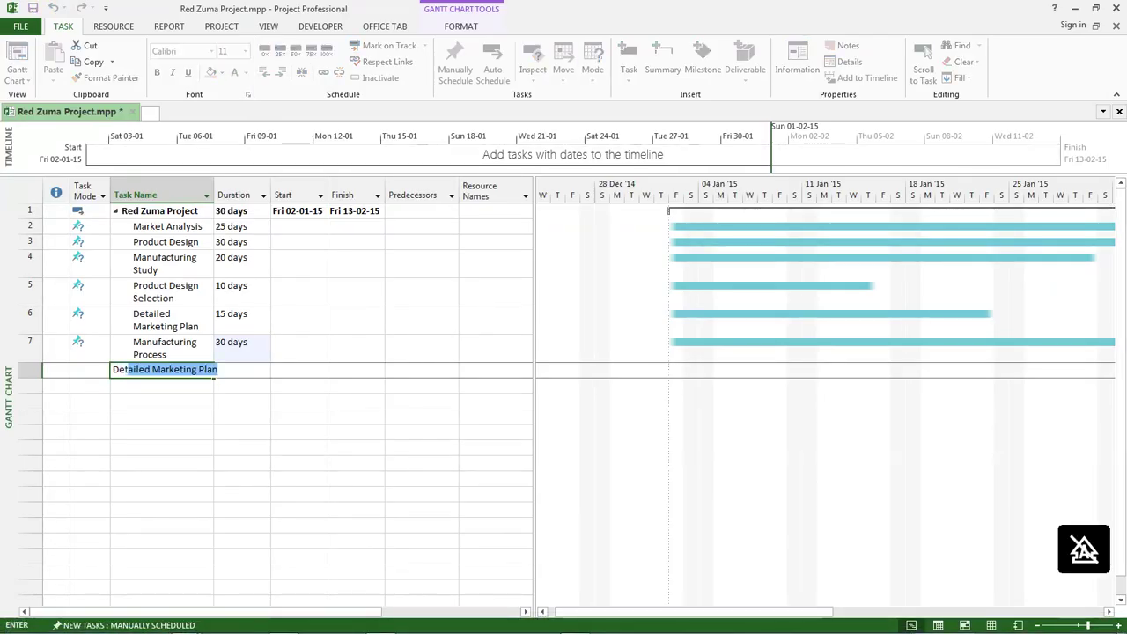
{"action": "type", "text": "tailed"}
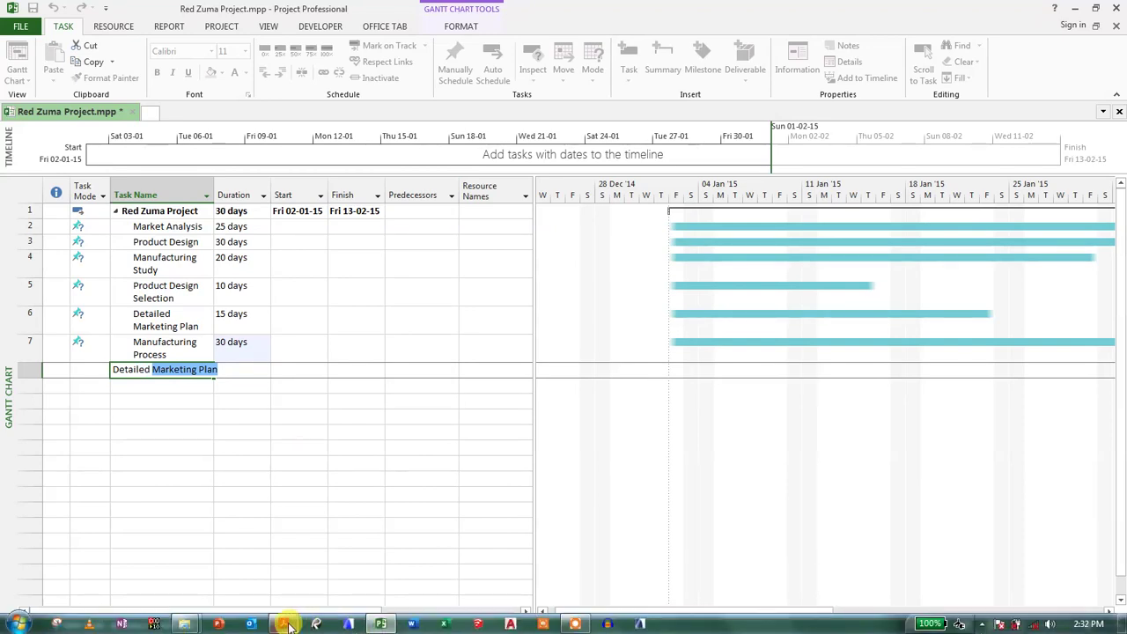
{"action": "left_click", "coordinate": [286, 623]}
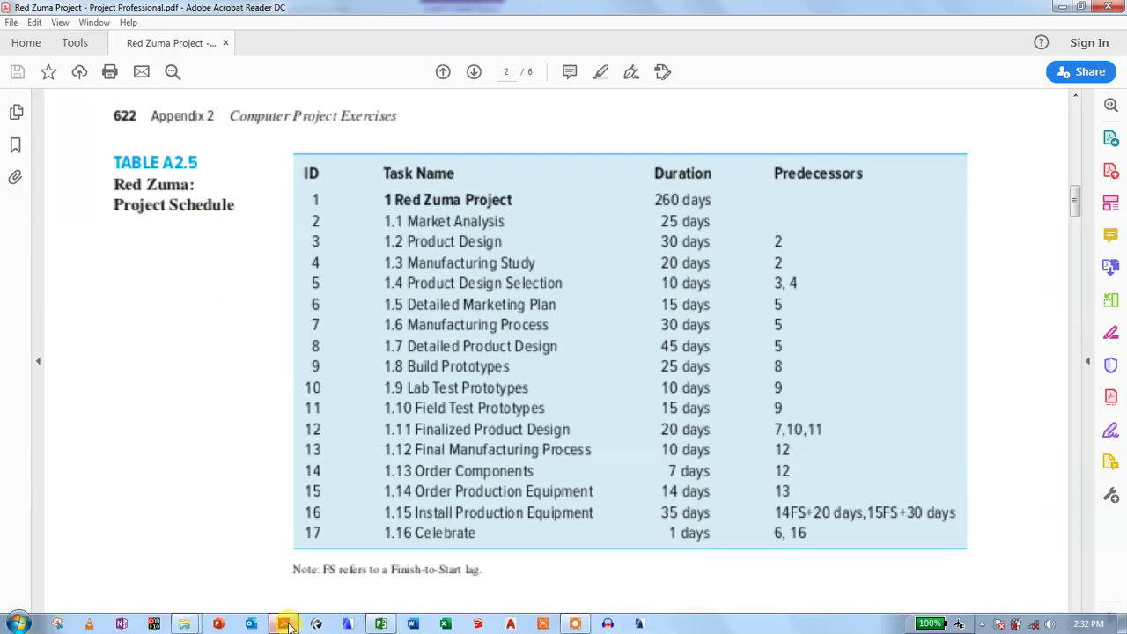
{"action": "left_click", "coordinate": [381, 624]}
{"action": "type", "text": "P"}
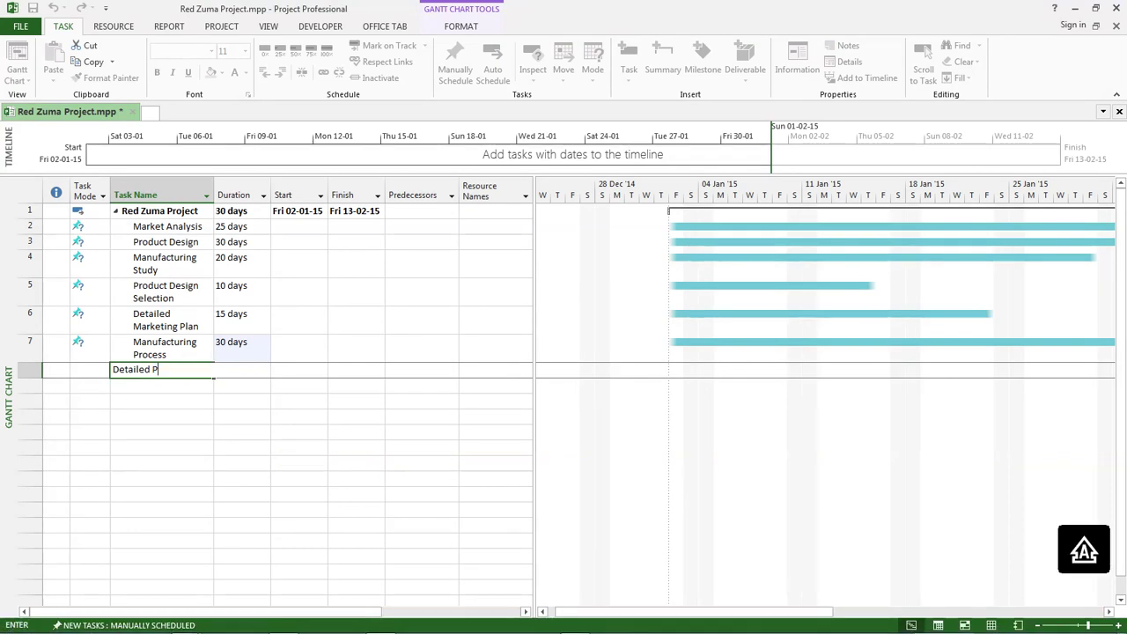
{"action": "type", "text": "rodcut"}
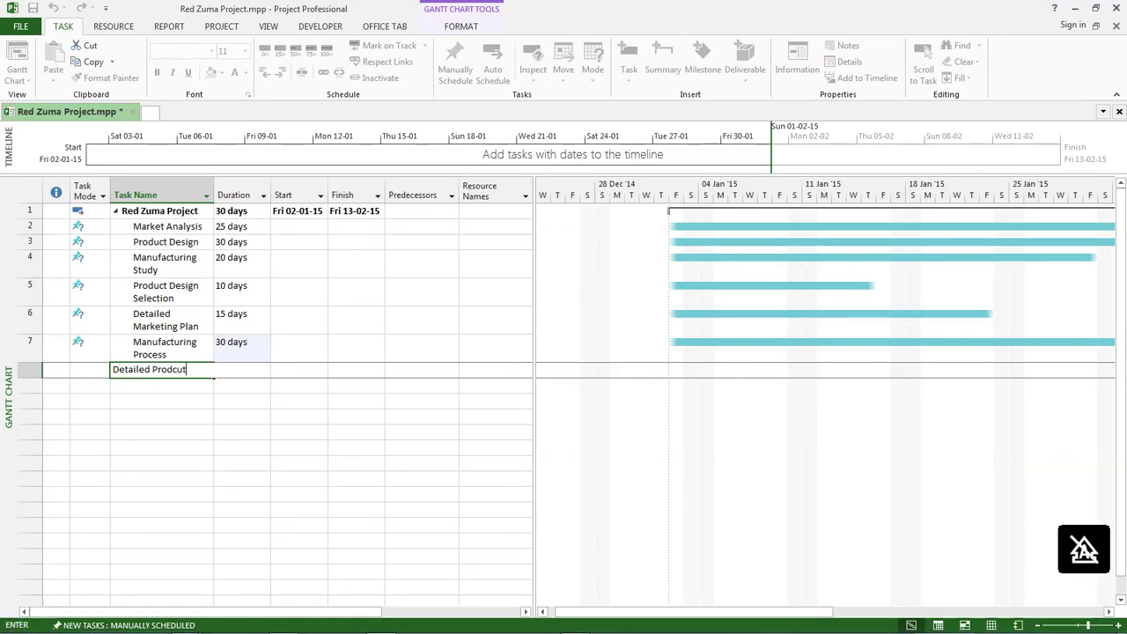
{"action": "key", "text": "BackSpace"}
{"action": "key", "text": "BackSpace"}
{"action": "key", "text": "BackSpace"}
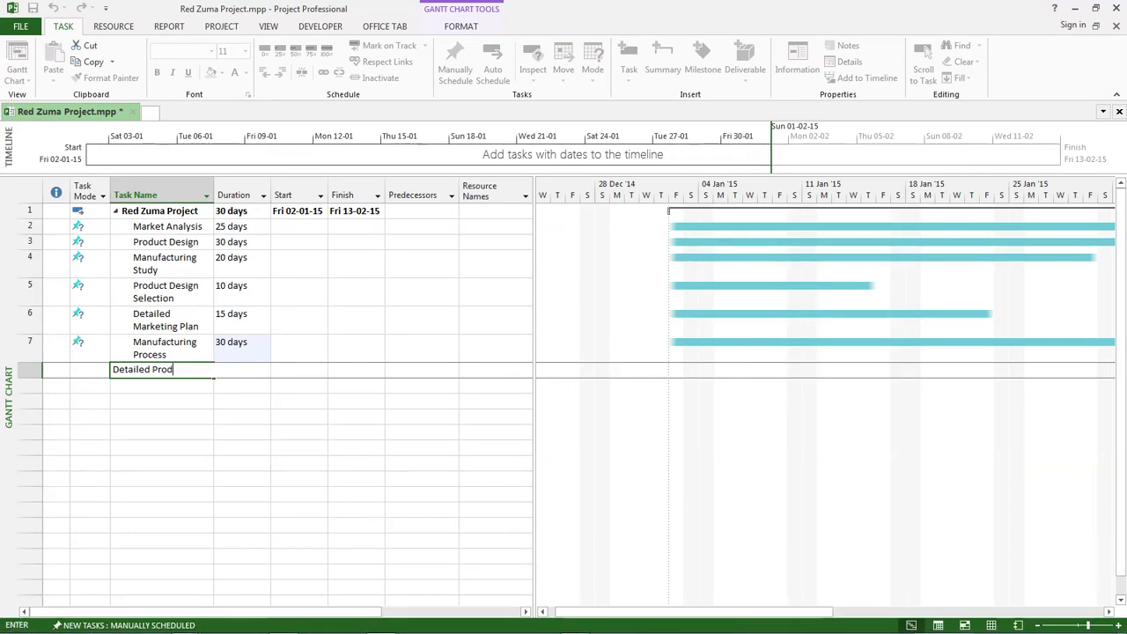
{"action": "type", "text": "uct Design"}
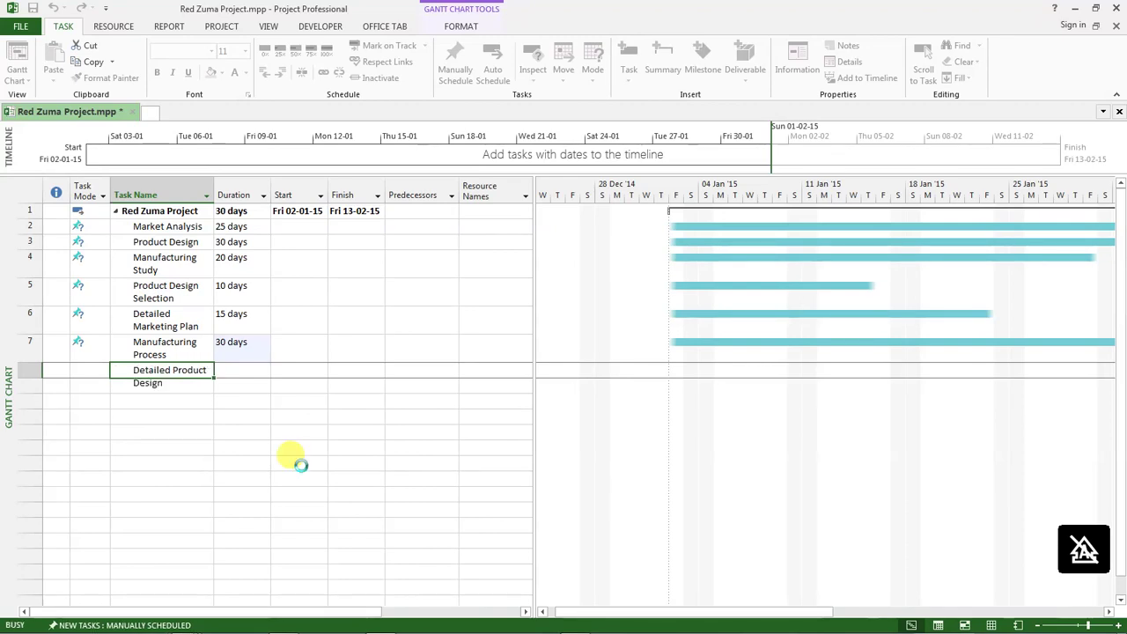
{"action": "scroll", "coordinate": [295, 457], "scroll_direction": "down", "scroll_amount": 5}
{"action": "key", "text": "Return"}
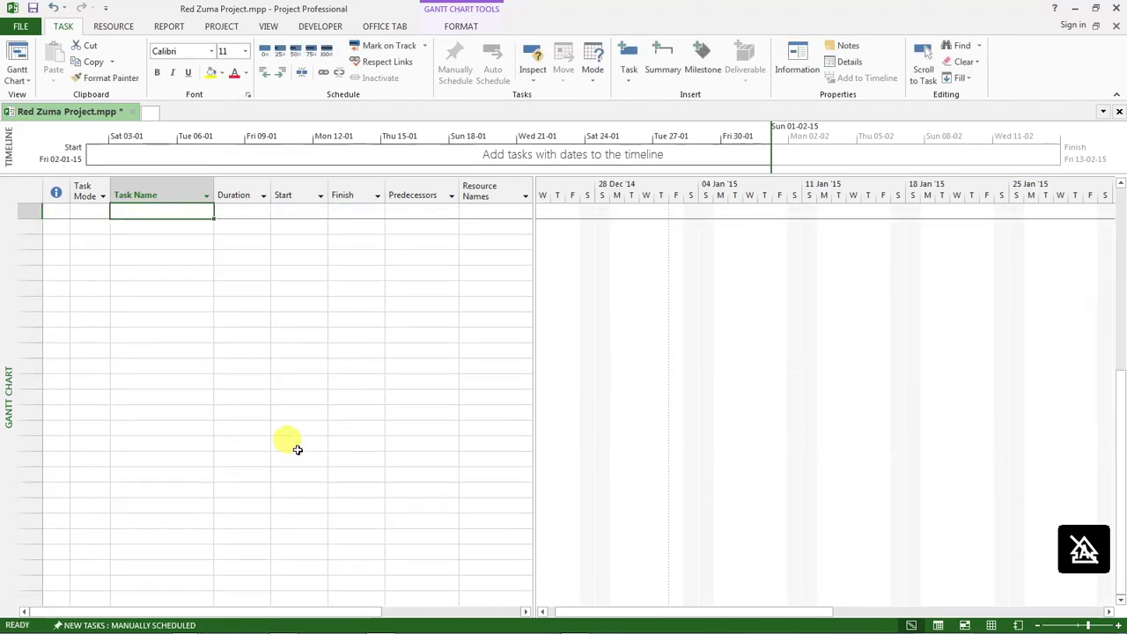
Set the duration of the Detailed Product Design task to 45 days.
{"action": "scroll", "coordinate": [291, 442], "scroll_direction": "up", "scroll_amount": 5}
{"action": "left_click", "coordinate": [249, 381]}
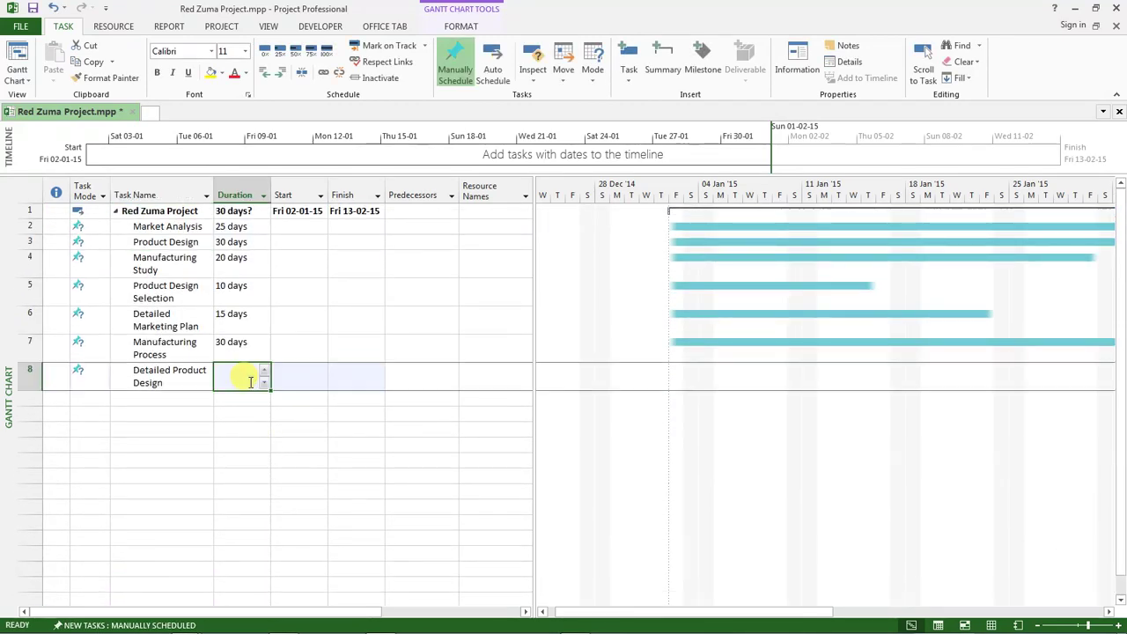
{"action": "type", "text": "45"}
{"action": "key", "text": "Return"}
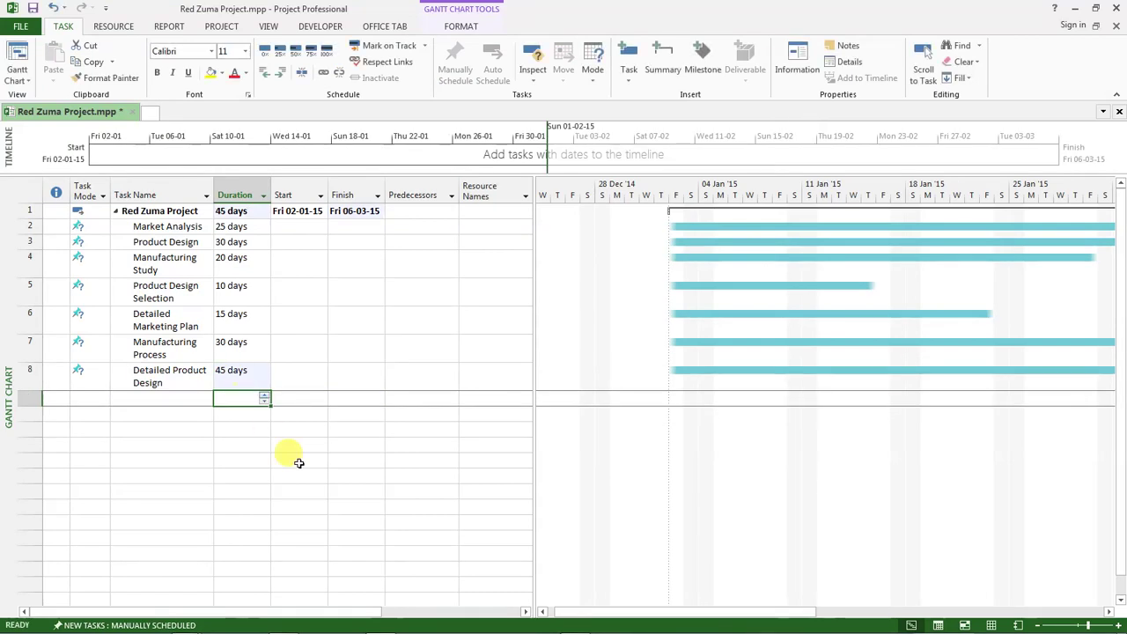
Consult the Acrobat Reader PDF and add a task named Build Prototypes below Detailed Product Design with a duration of 25 days.
{"action": "left_click", "coordinate": [175, 398]}
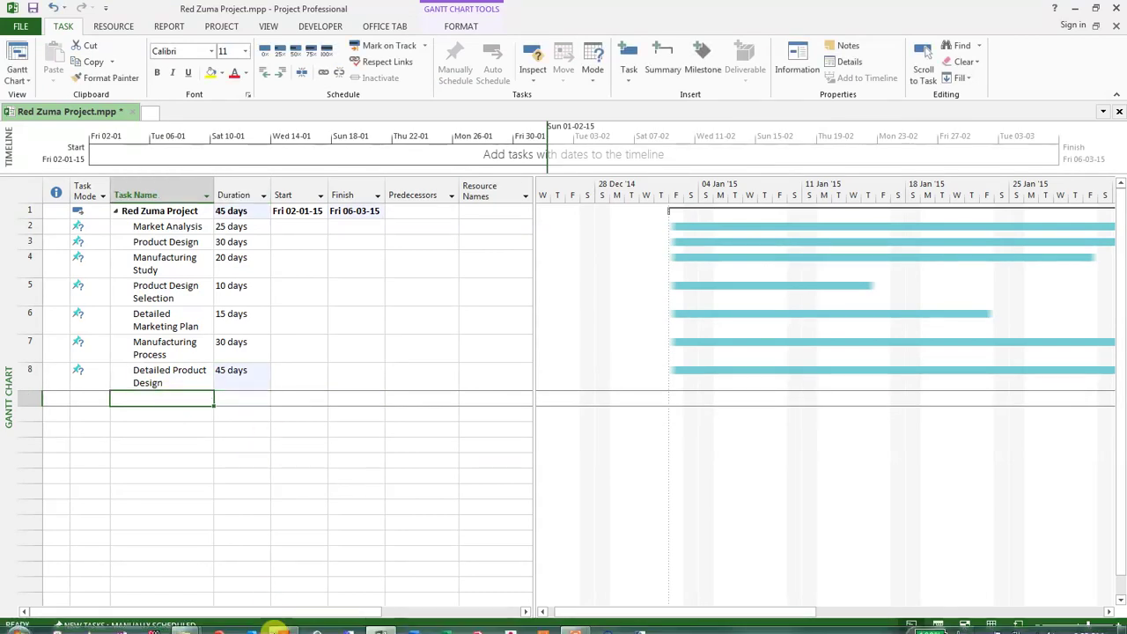
{"action": "left_click", "coordinate": [285, 624]}
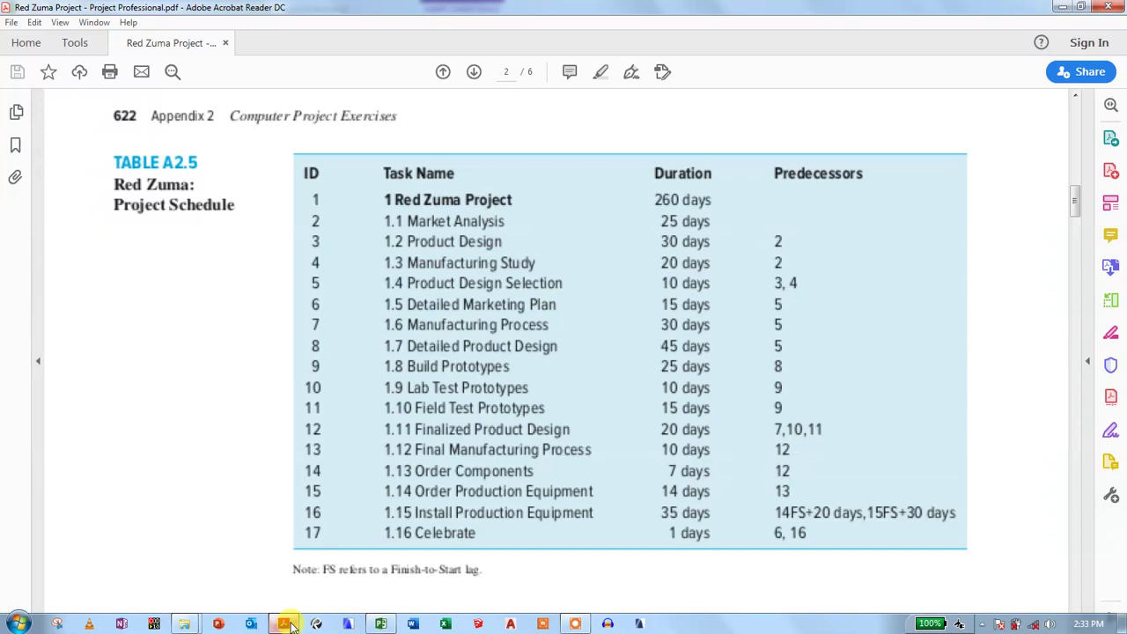
{"action": "left_click", "coordinate": [289, 625]}
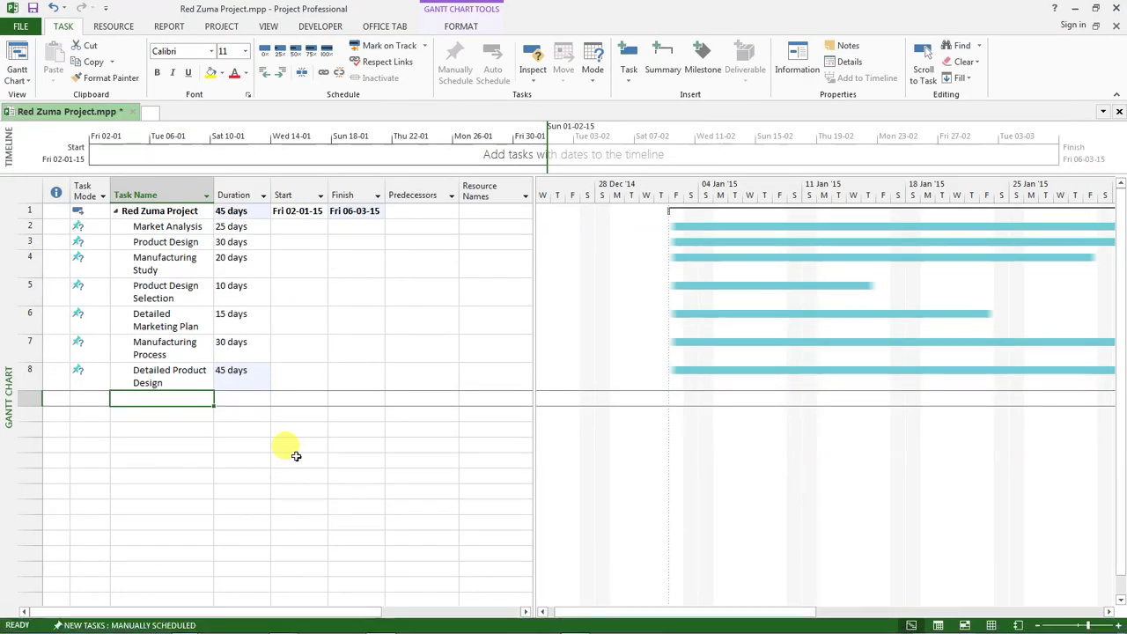
{"action": "type", "text": "Build "}
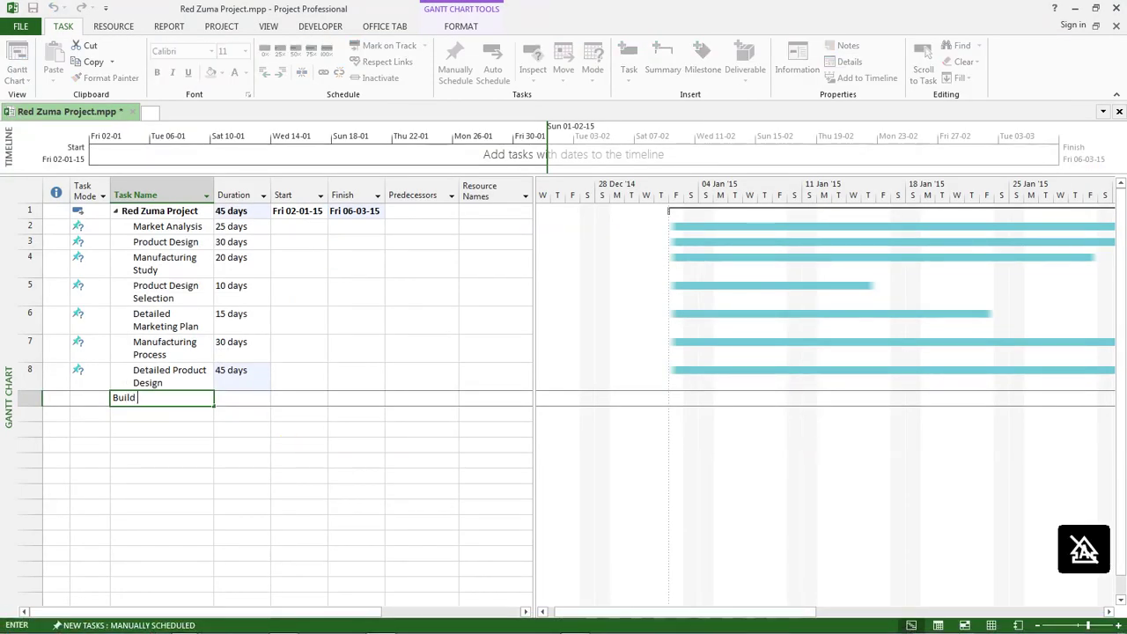
{"action": "type", "text": "Prototypes"}
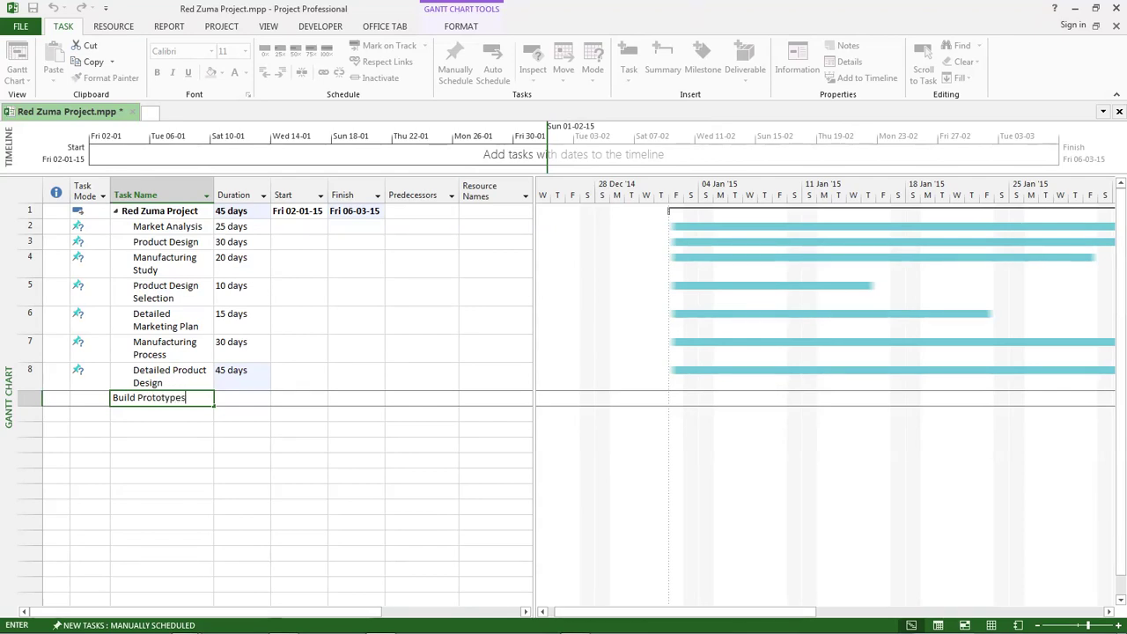
{"action": "key", "text": "Tab"}
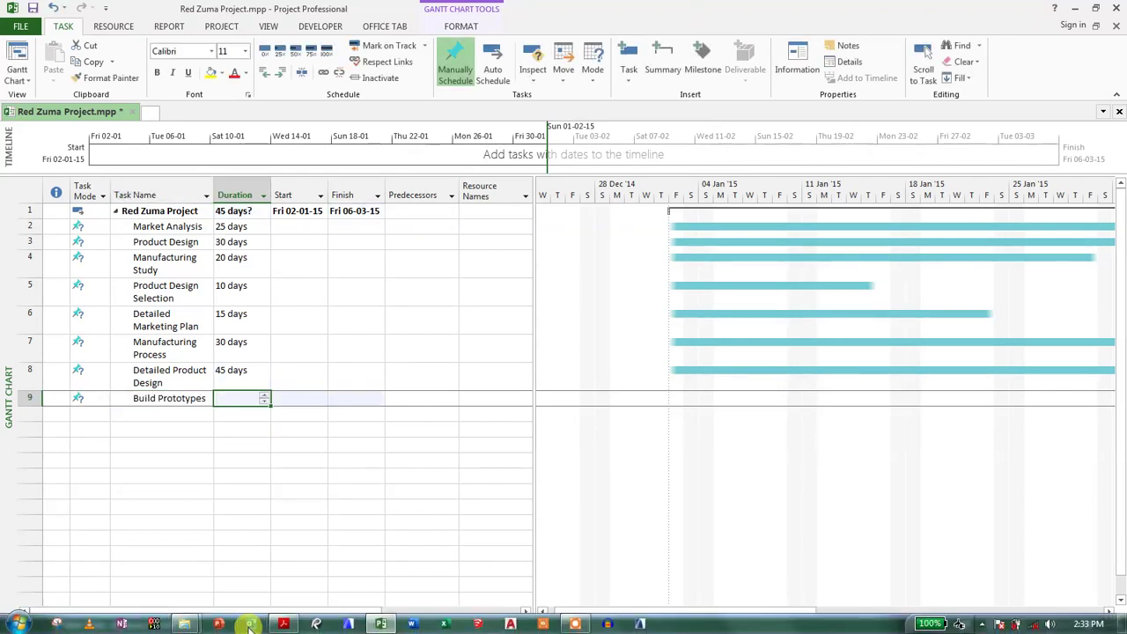
{"action": "left_click", "coordinate": [283, 624]}
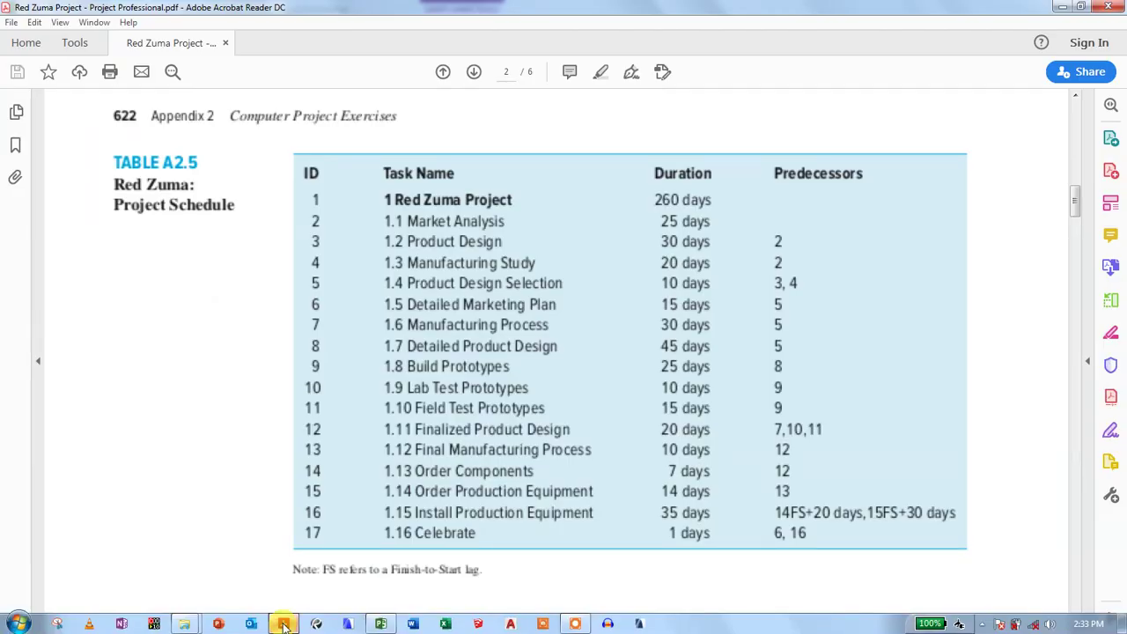
{"action": "left_click", "coordinate": [284, 624]}
{"action": "type", "text": "2"}
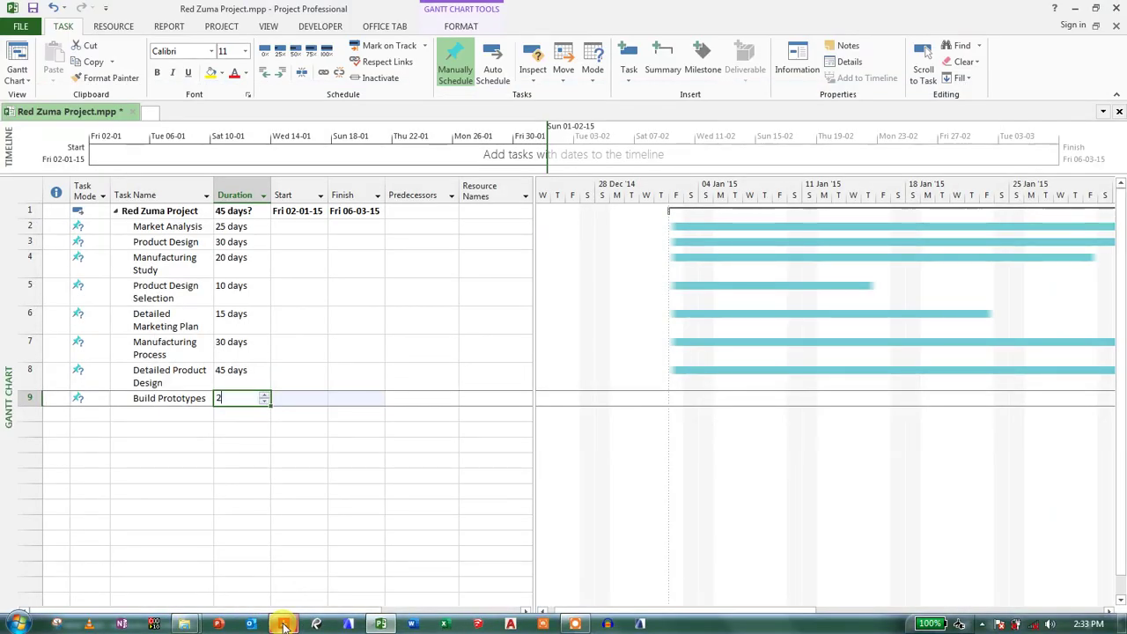
{"action": "type", "text": "5"}
{"action": "key", "text": "Return"}
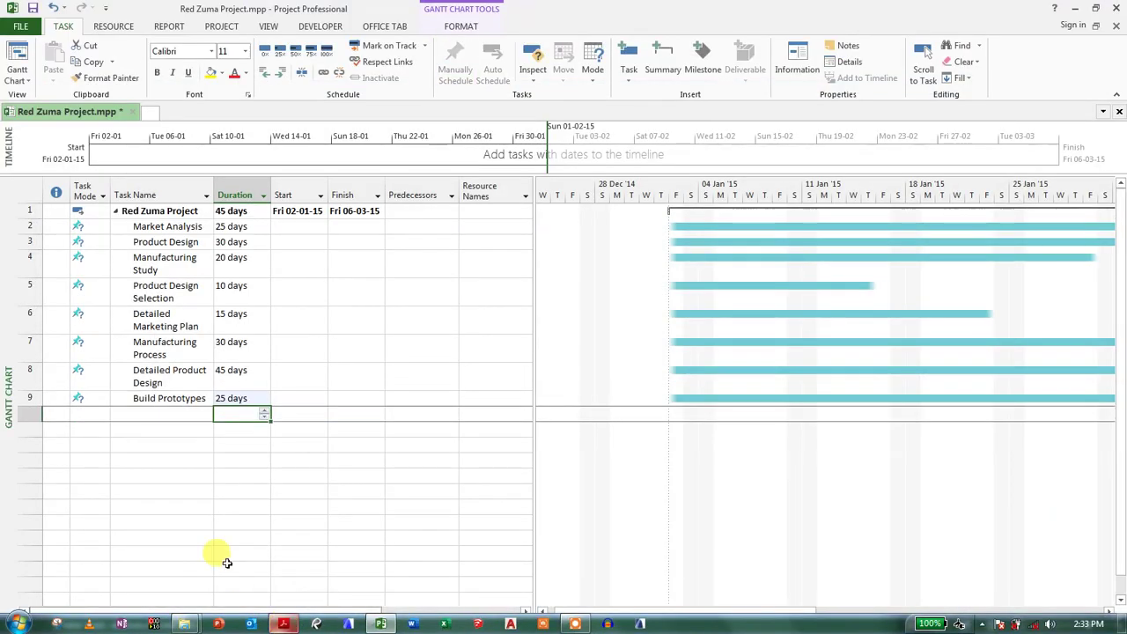
Consult the Acrobat Reader PDF and add a task named Lab Test Prototypes below Build Prototypes with a duration of 10 days.
{"action": "left_click", "coordinate": [151, 415]}
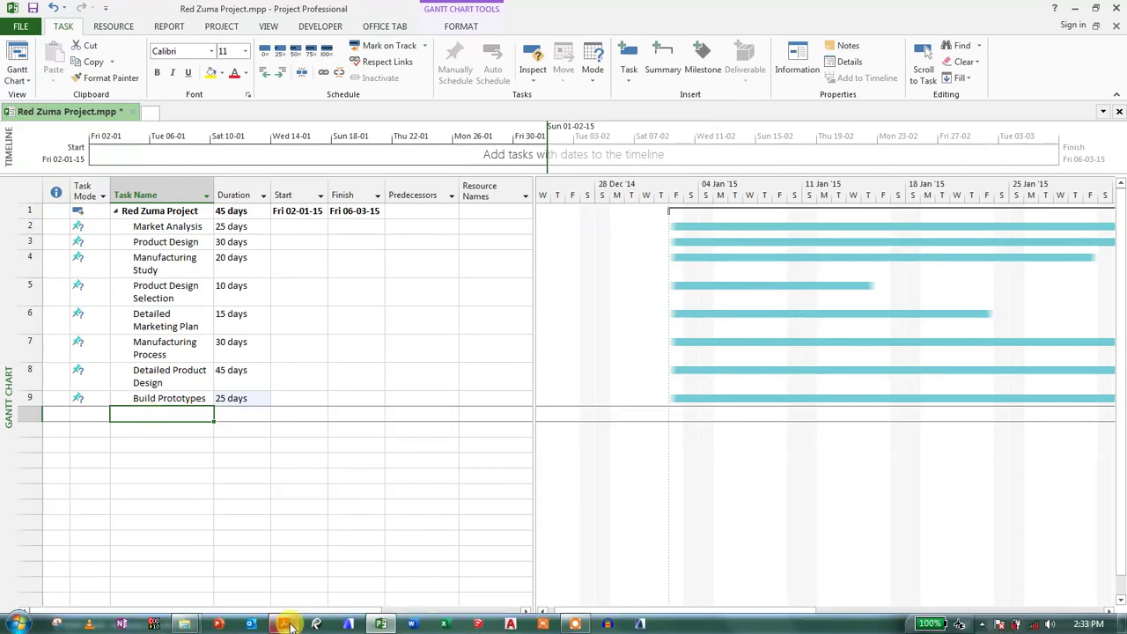
{"action": "left_click", "coordinate": [284, 624]}
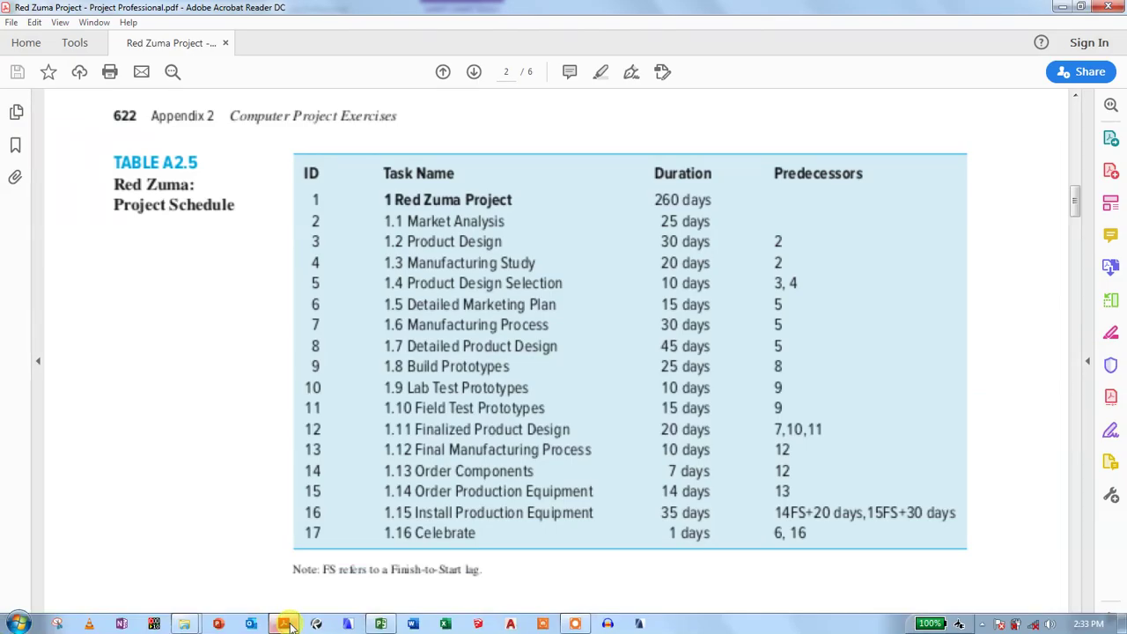
{"action": "left_click", "coordinate": [290, 626]}
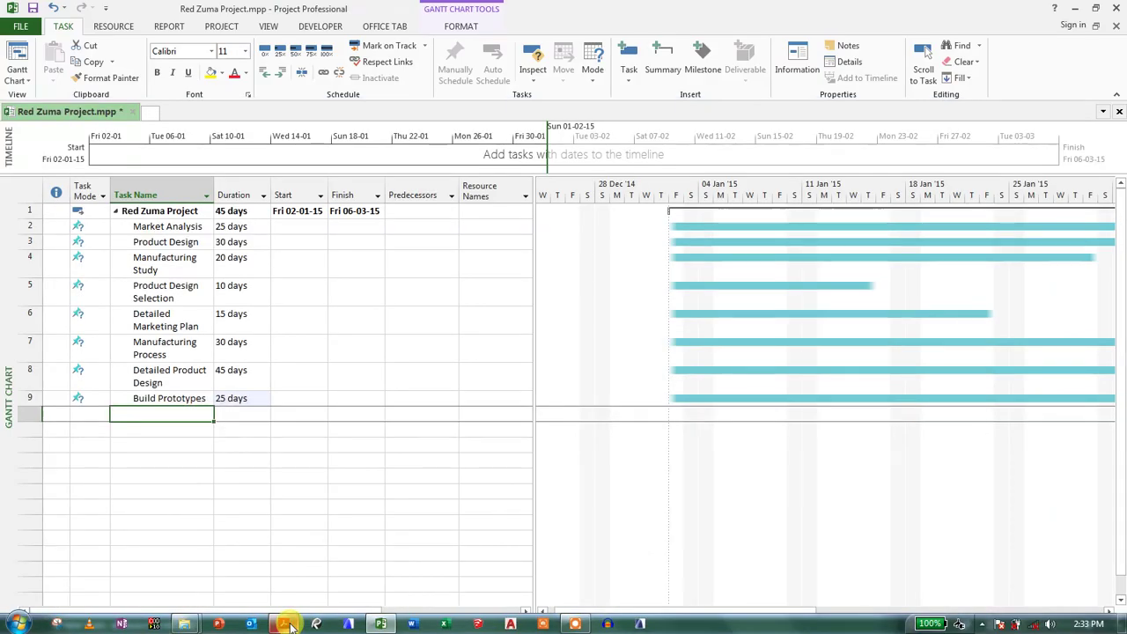
{"action": "type", "text": "Lab"}
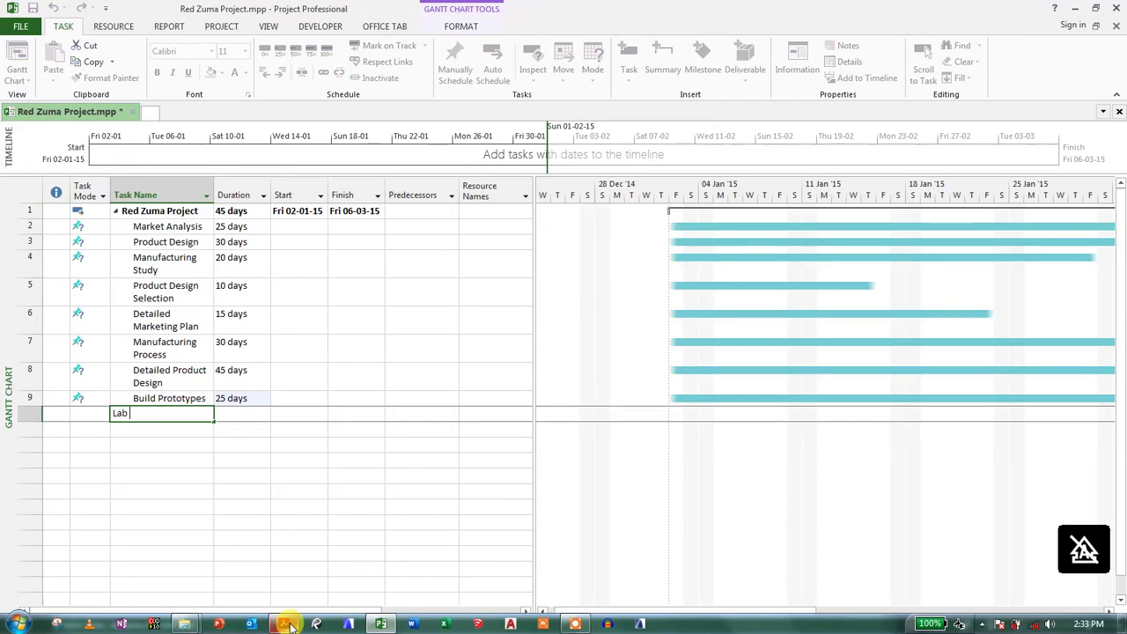
{"action": "type", "text": " Test Prototypes"}
{"action": "key", "text": "Tab"}
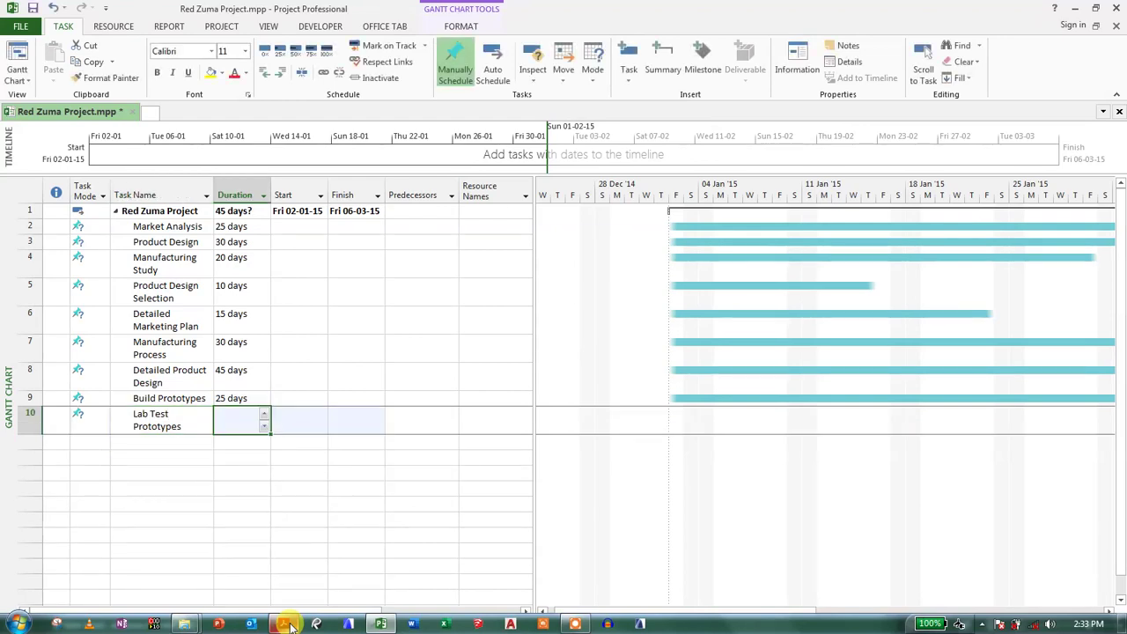
{"action": "left_click", "coordinate": [290, 625]}
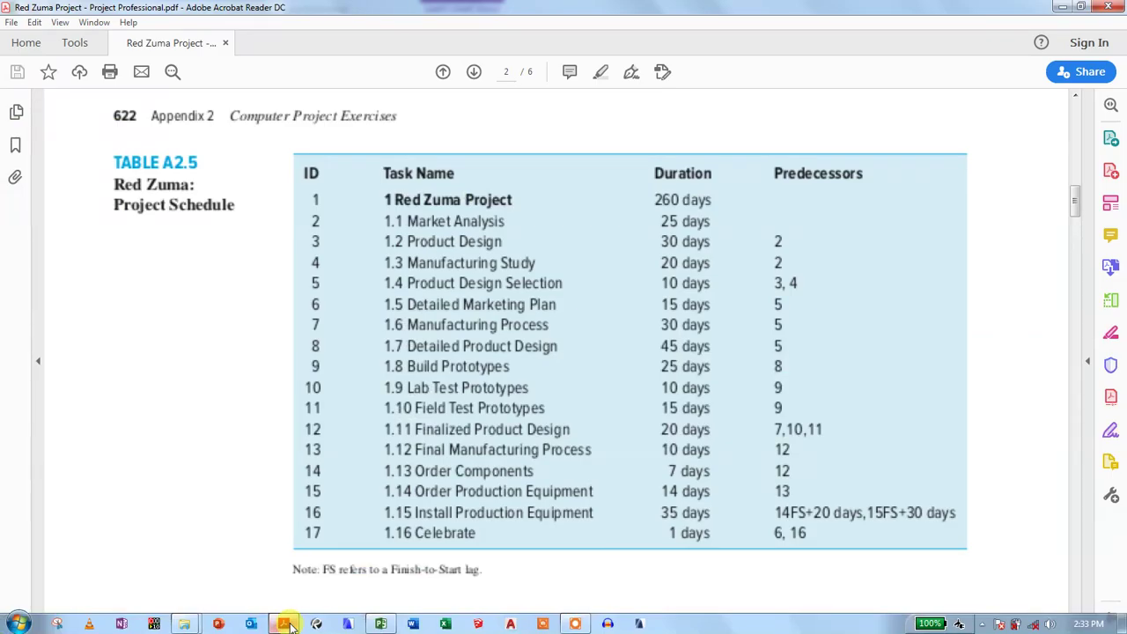
{"action": "left_click", "coordinate": [290, 625]}
{"action": "type", "text": "10"}
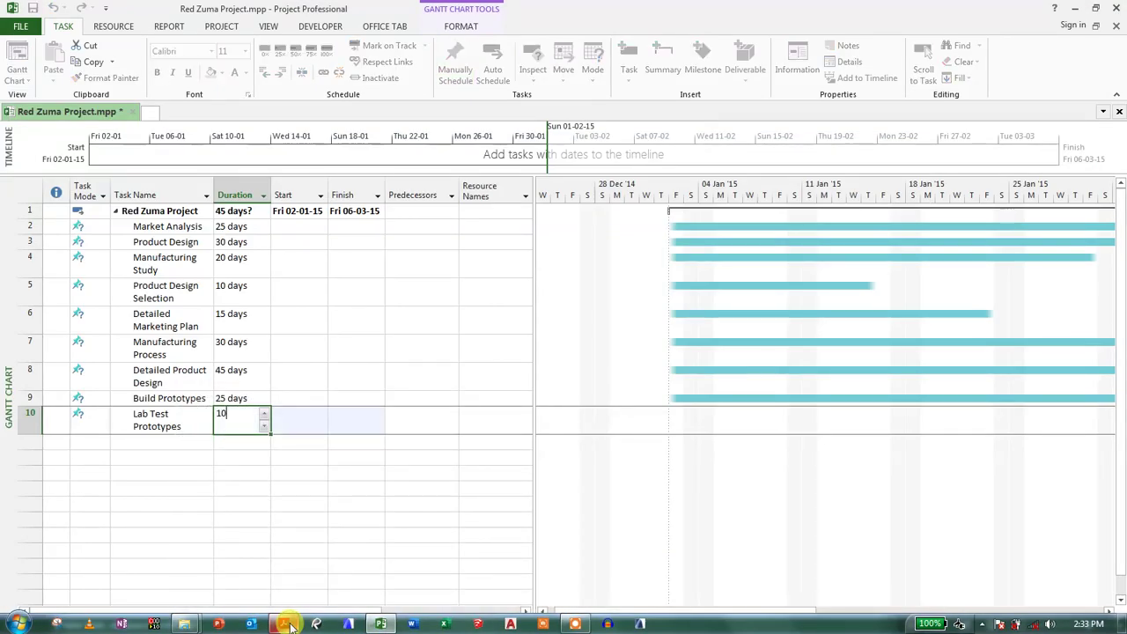
{"action": "key", "text": "Return"}
Consult the Acrobat Reader PDF and add a task named Field Test Prototypes below Lab Test Prototypes with a duration of 15 days.
{"action": "left_click", "coordinate": [166, 442]}
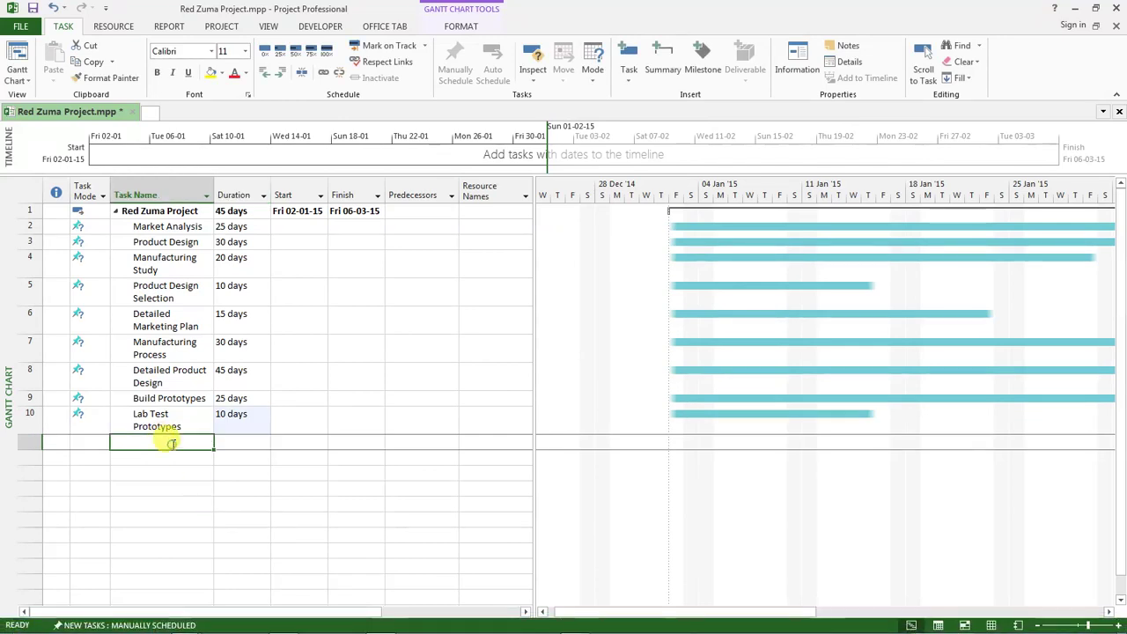
{"action": "left_click", "coordinate": [284, 626]}
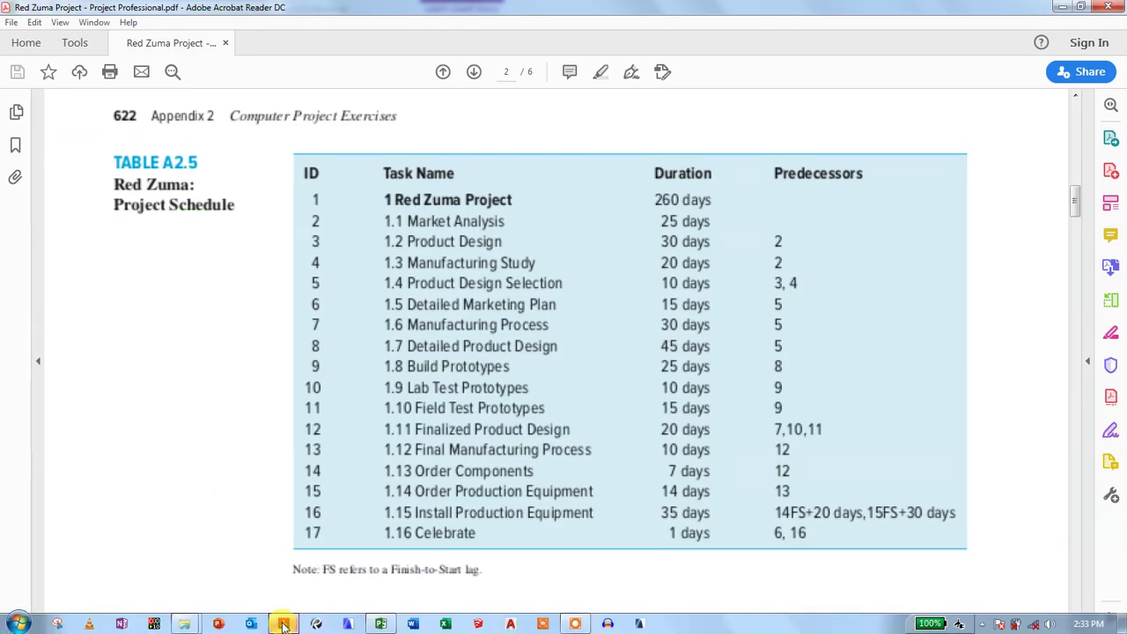
{"action": "left_click", "coordinate": [284, 625]}
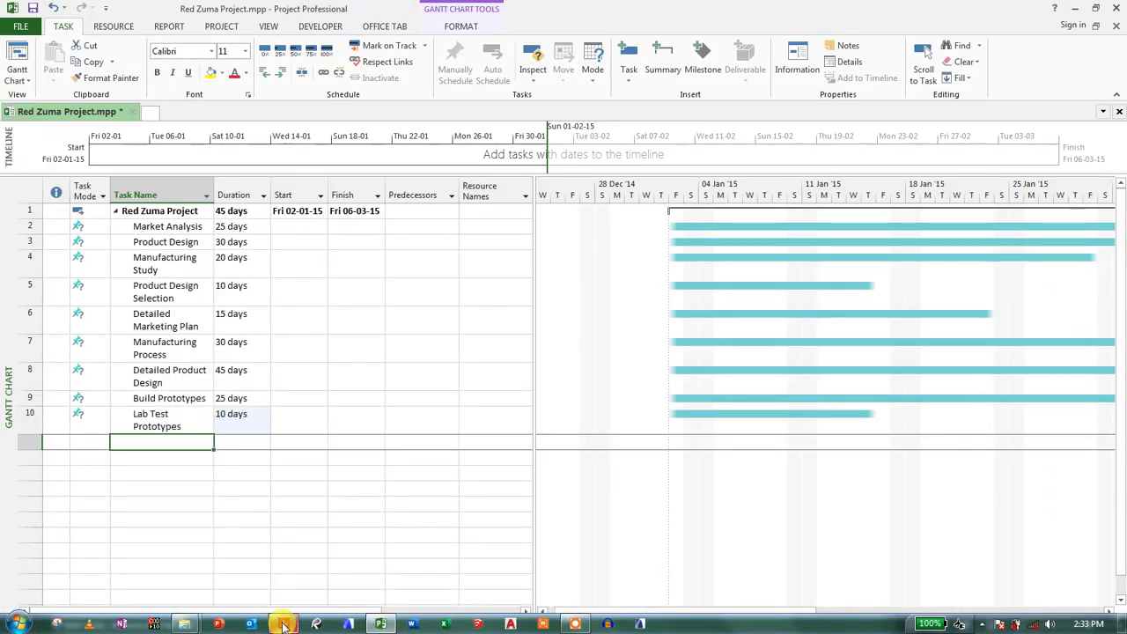
{"action": "type", "text": "Field Test"}
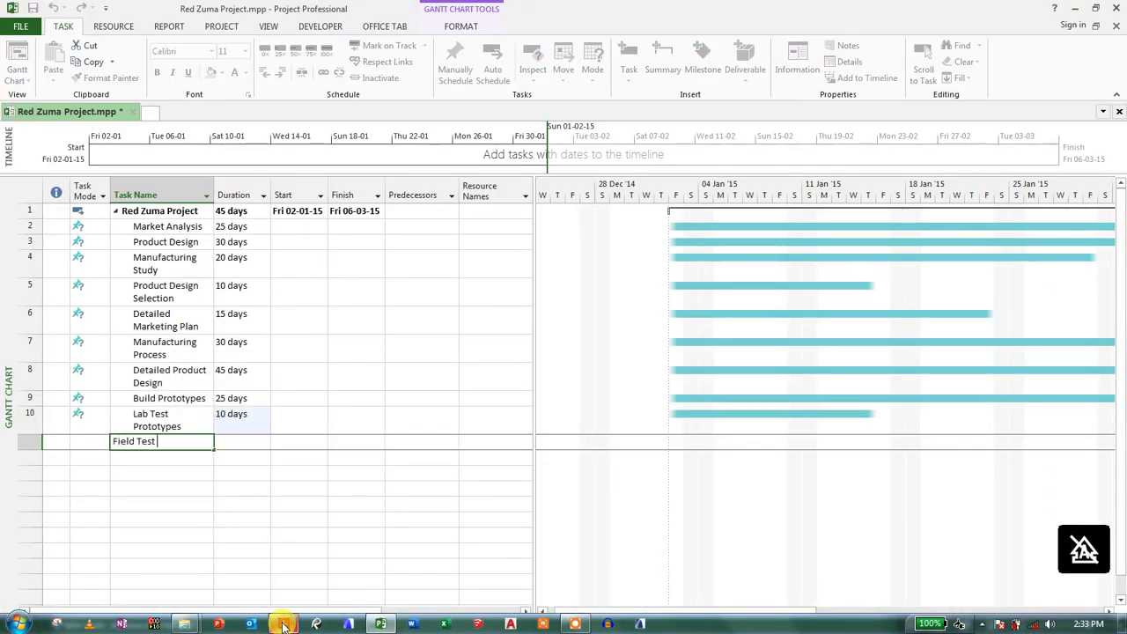
{"action": "type", "text": " Prot"}
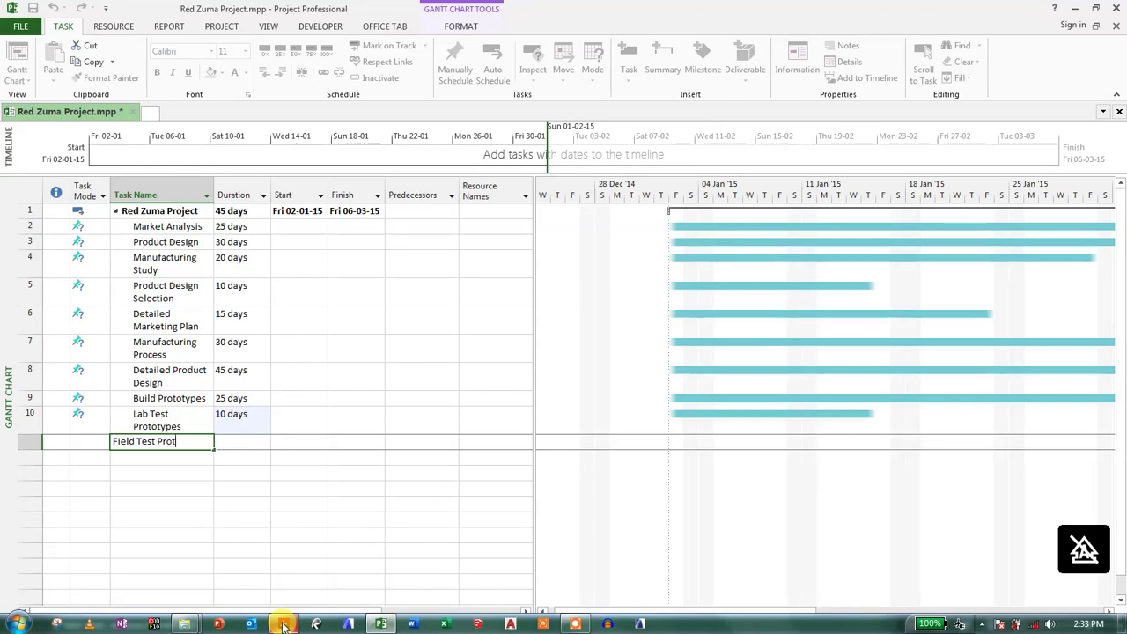
{"action": "type", "text": "otypes"}
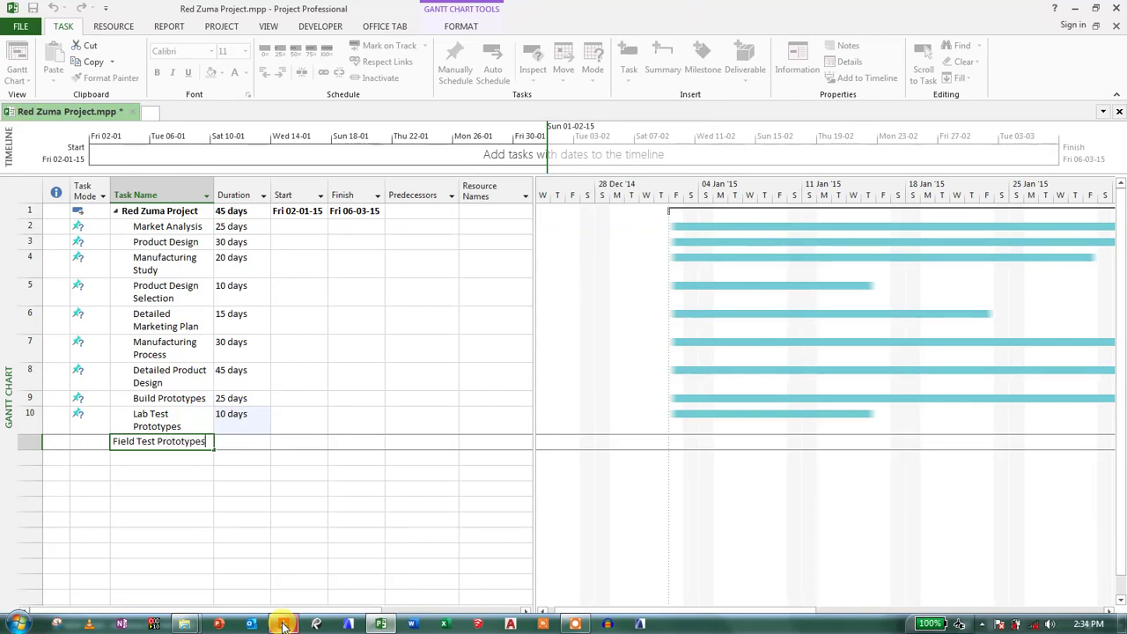
{"action": "key", "text": "Tab"}
{"action": "type", "text": "15"}
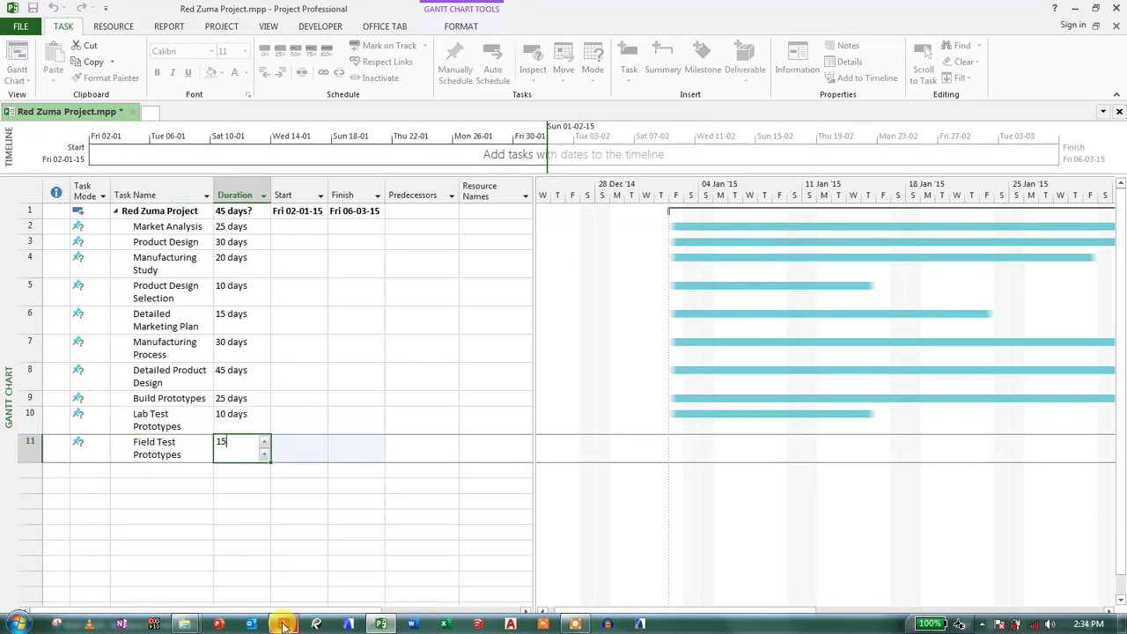
{"action": "key", "text": "Return"}
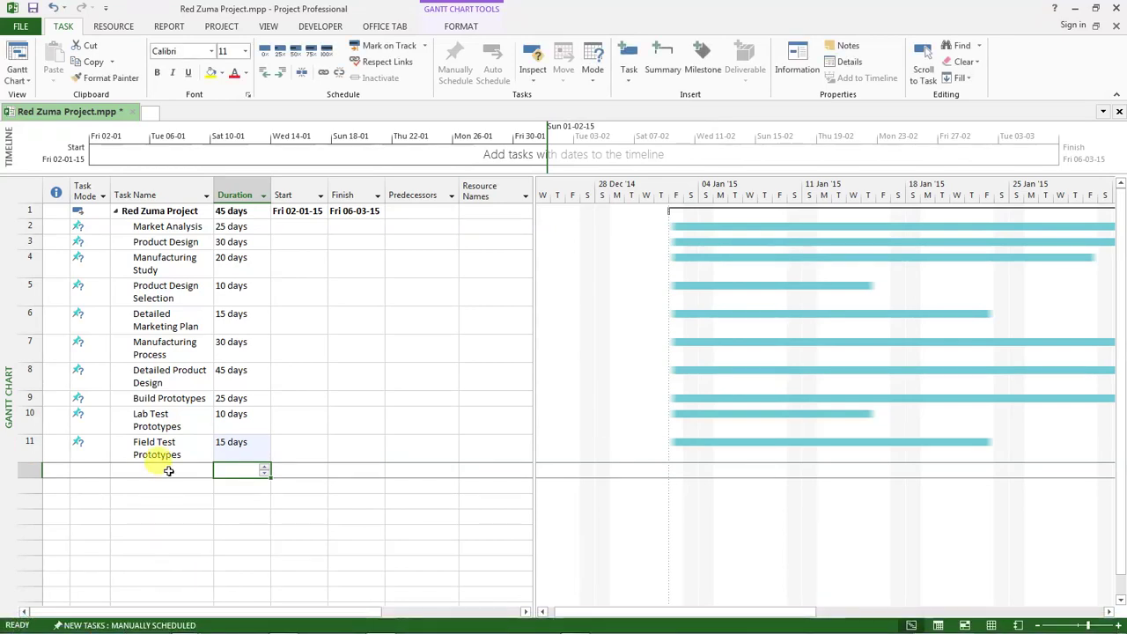
Consult the Acrobat Reader PDF and add a task named Finalised Product Design below Field Test Prototypes with a duration of 20 days.
{"action": "left_click", "coordinate": [165, 470]}
{"action": "mouse_move", "coordinate": [539, 629]}
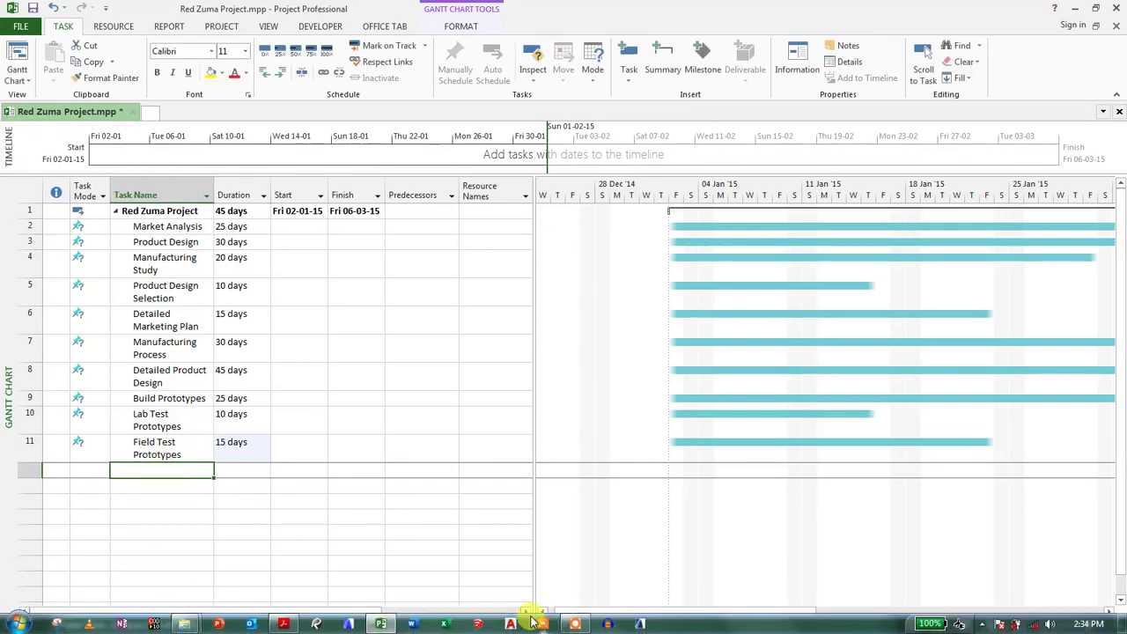
{"action": "left_click", "coordinate": [382, 624]}
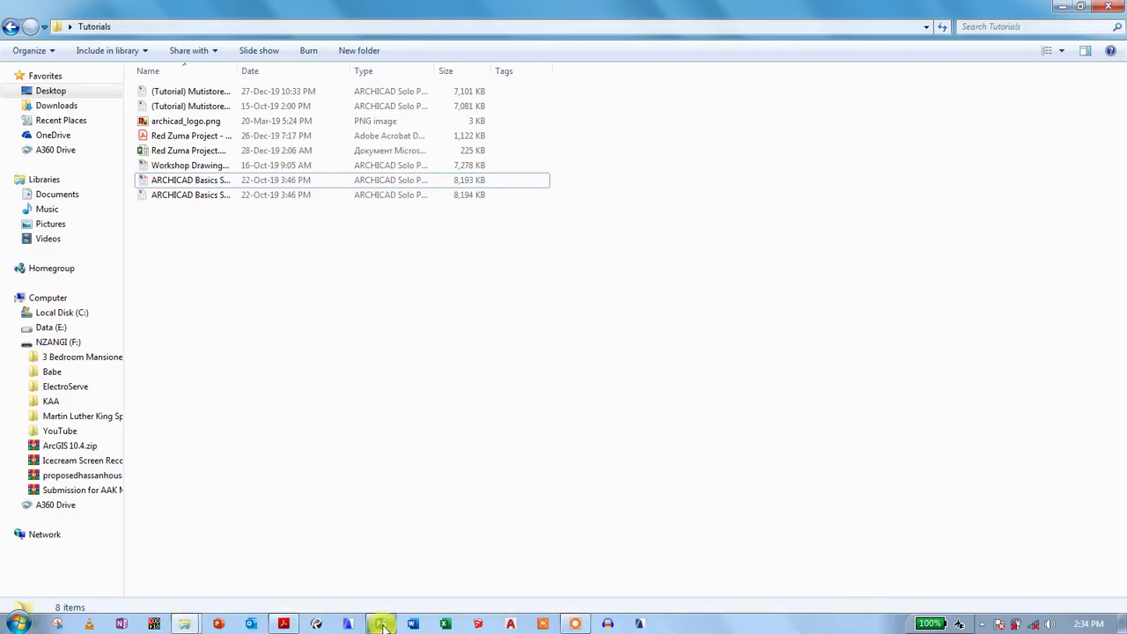
{"action": "left_click", "coordinate": [283, 623]}
{"action": "mouse_move", "coordinate": [381, 625]}
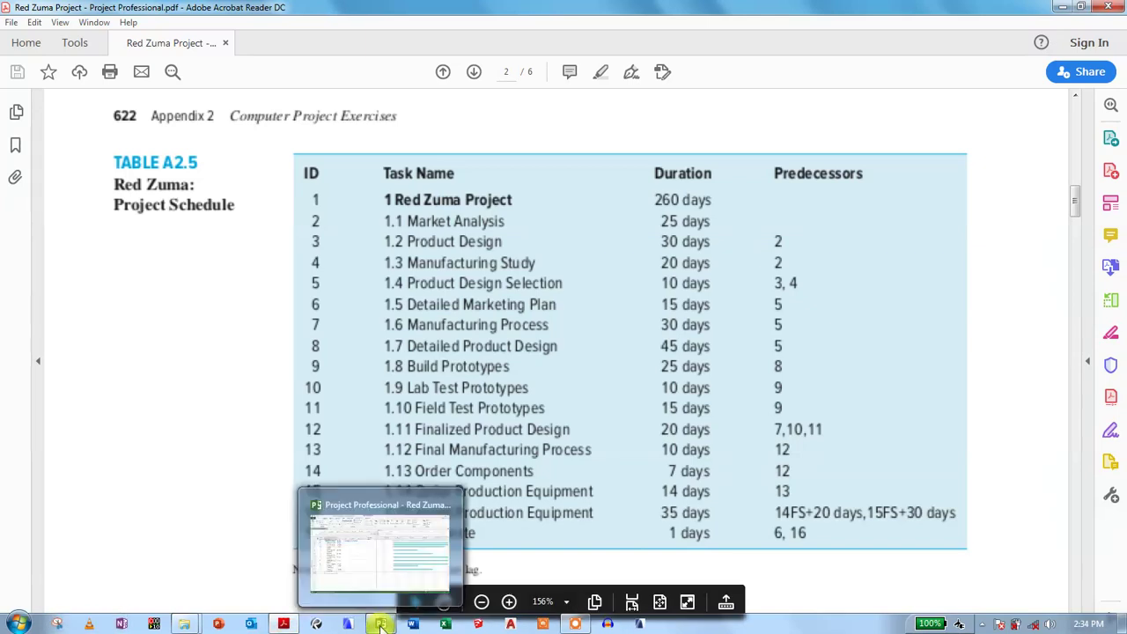
{"action": "left_click", "coordinate": [380, 541]}
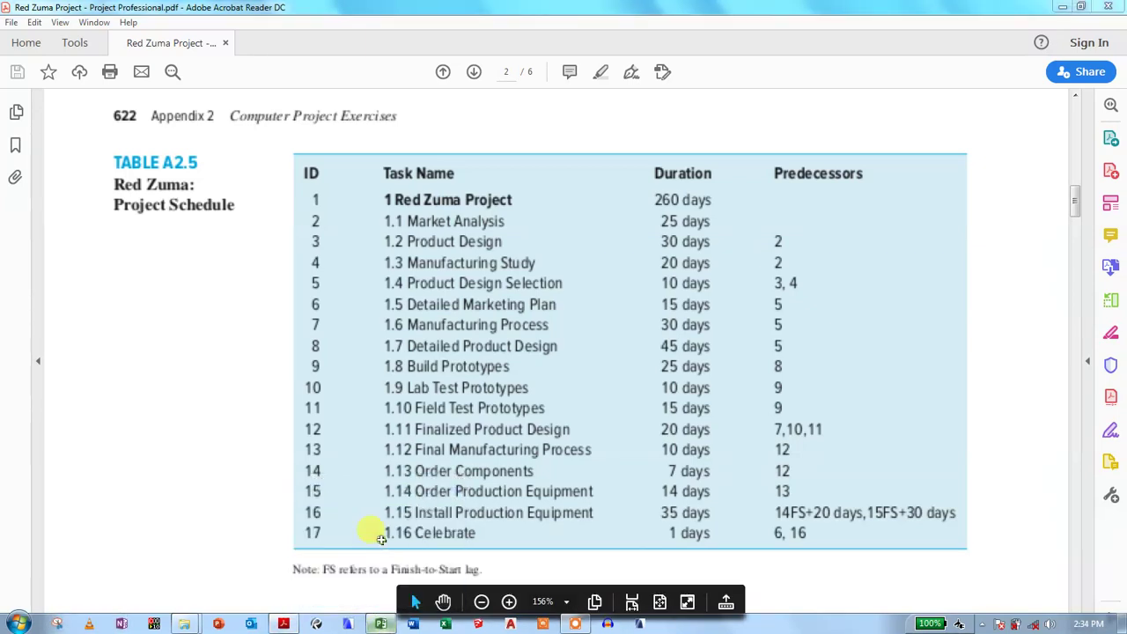
{"action": "type", "text": "Finalise"}
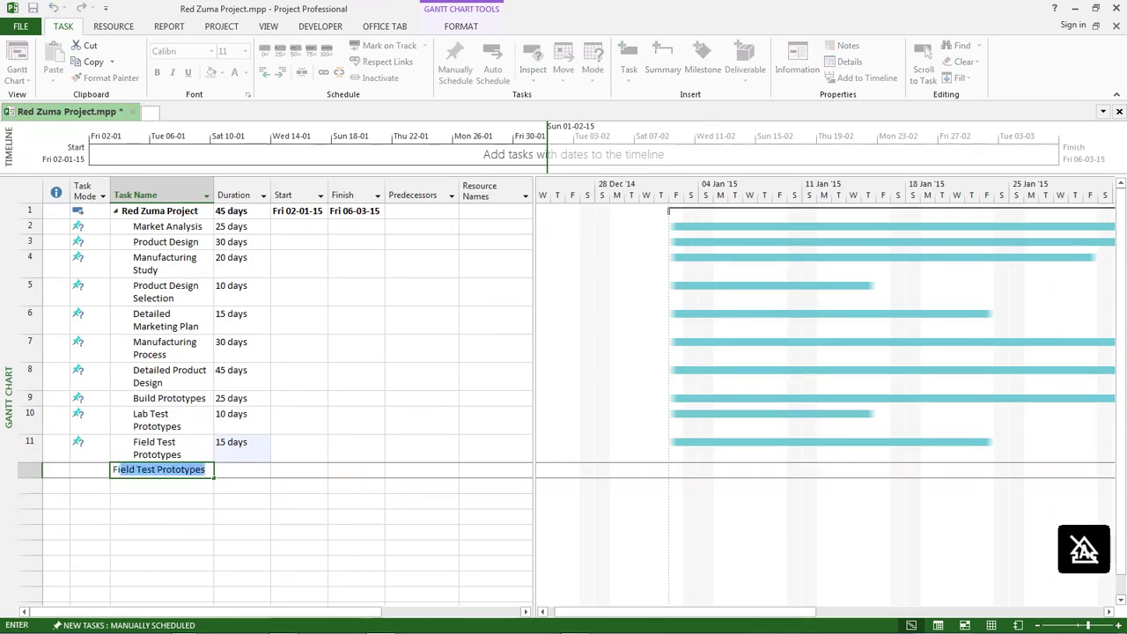
{"action": "type", "text": "d "}
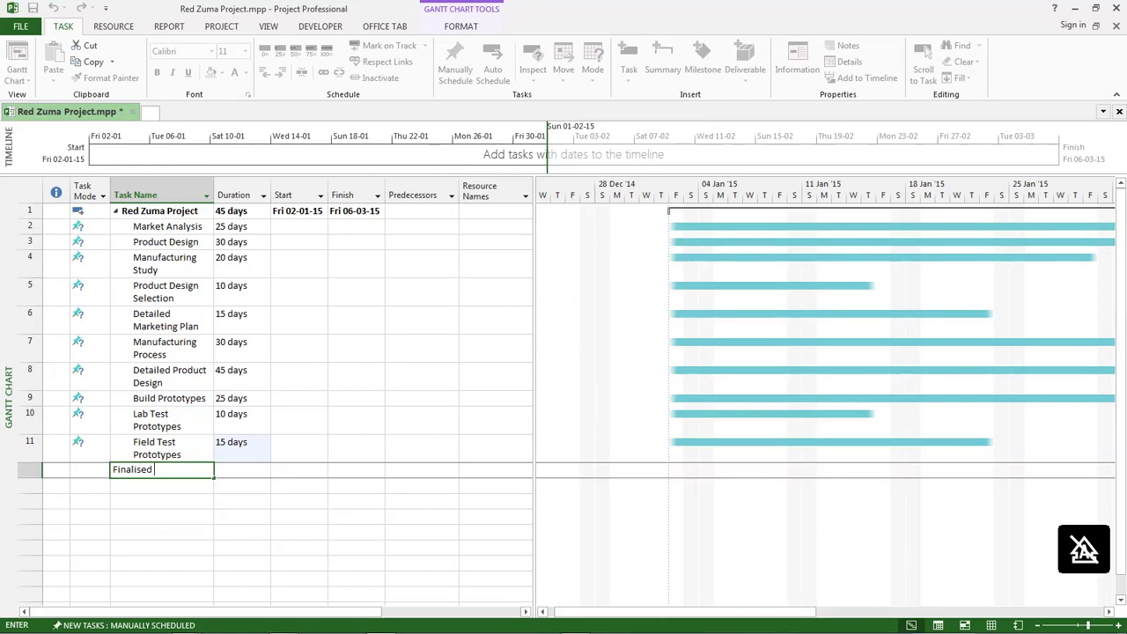
{"action": "type", "text": "Product"}
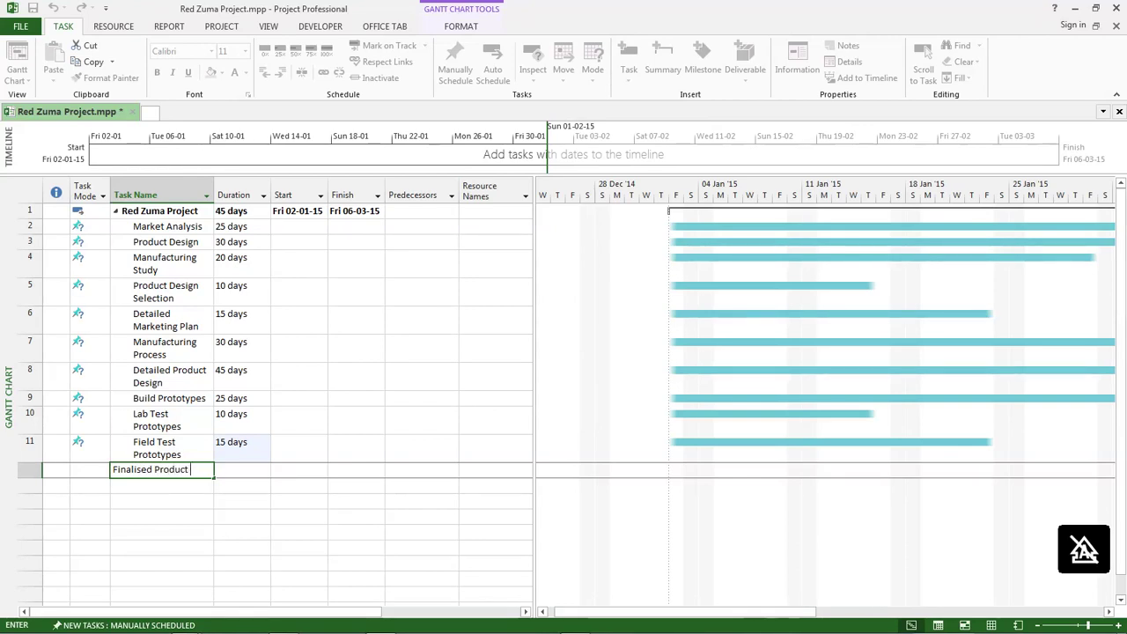
{"action": "type", "text": " Design"}
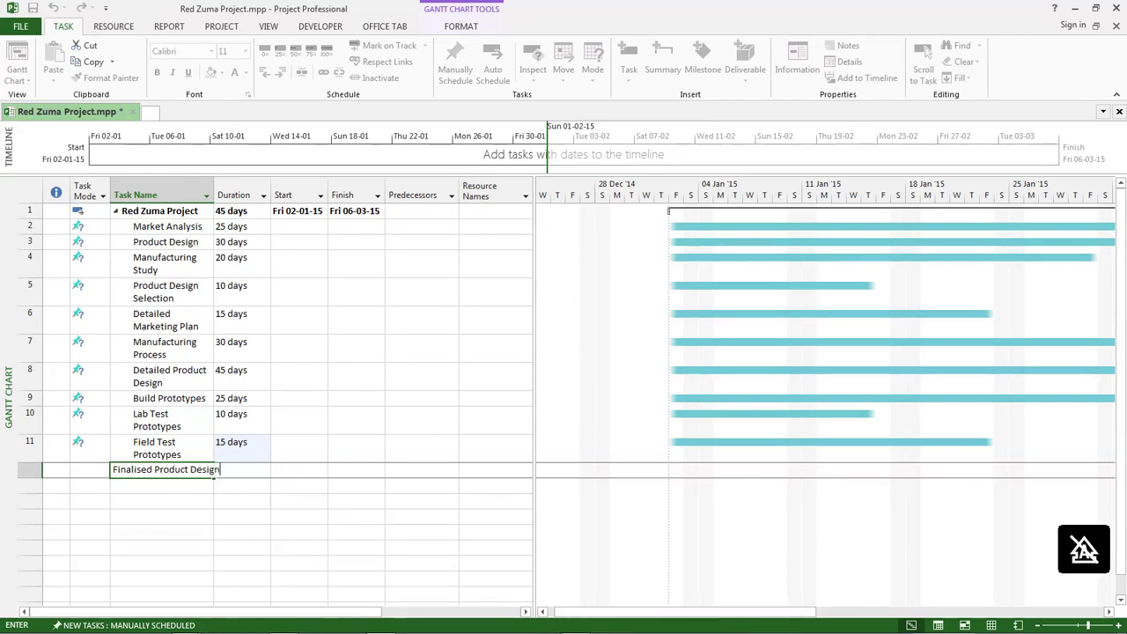
{"action": "key", "text": "Tab"}
{"action": "type", "text": "20"}
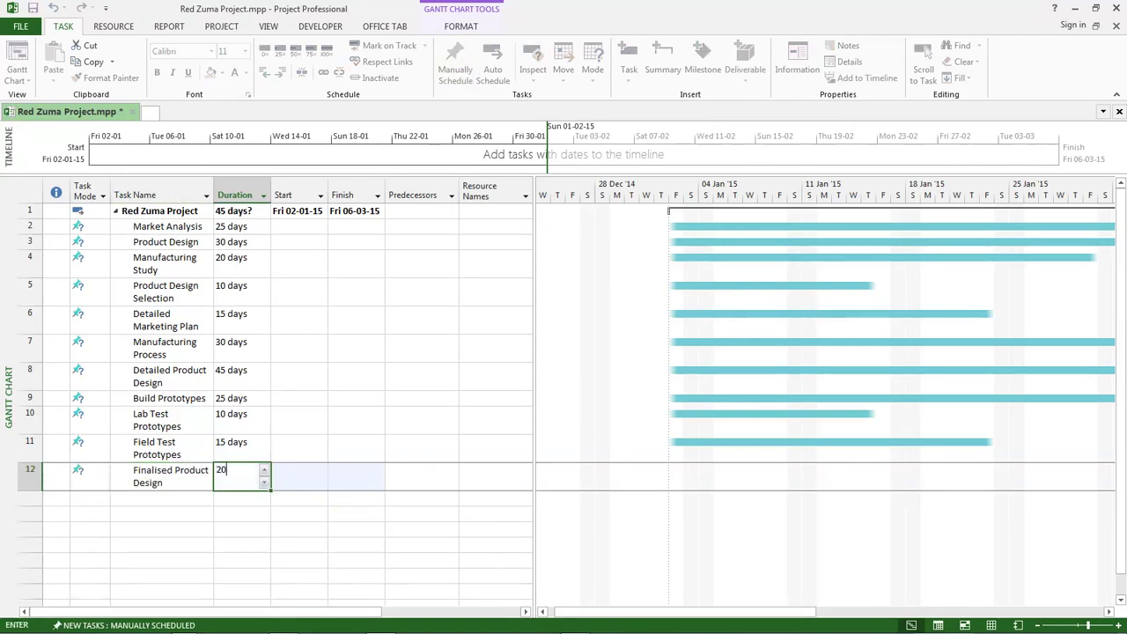
{"action": "key", "text": "Return"}
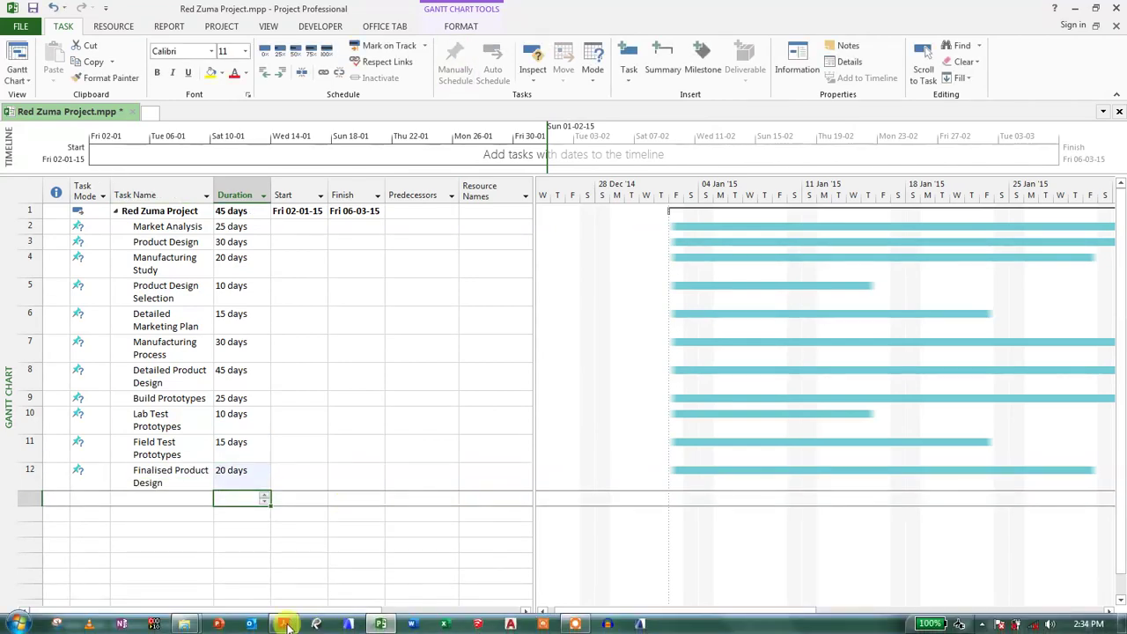
Consult the Acrobat Reader PDF and add a 10-day task named Final Manufacturing Process below Finalised Product Design.
{"action": "left_click", "coordinate": [284, 623]}
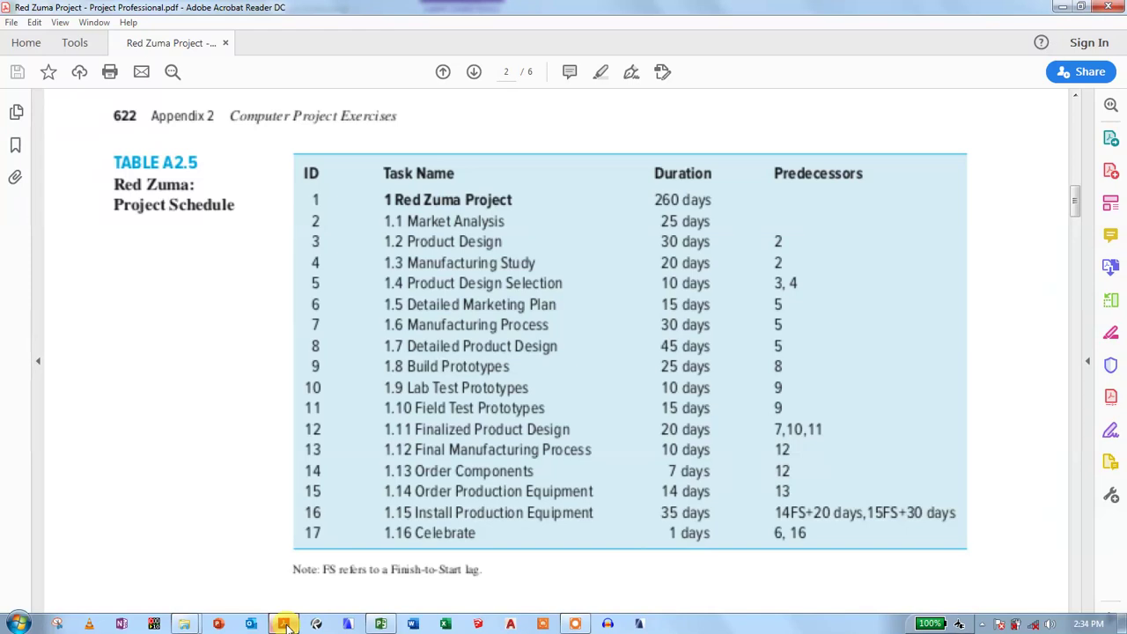
{"action": "left_click", "coordinate": [380, 624]}
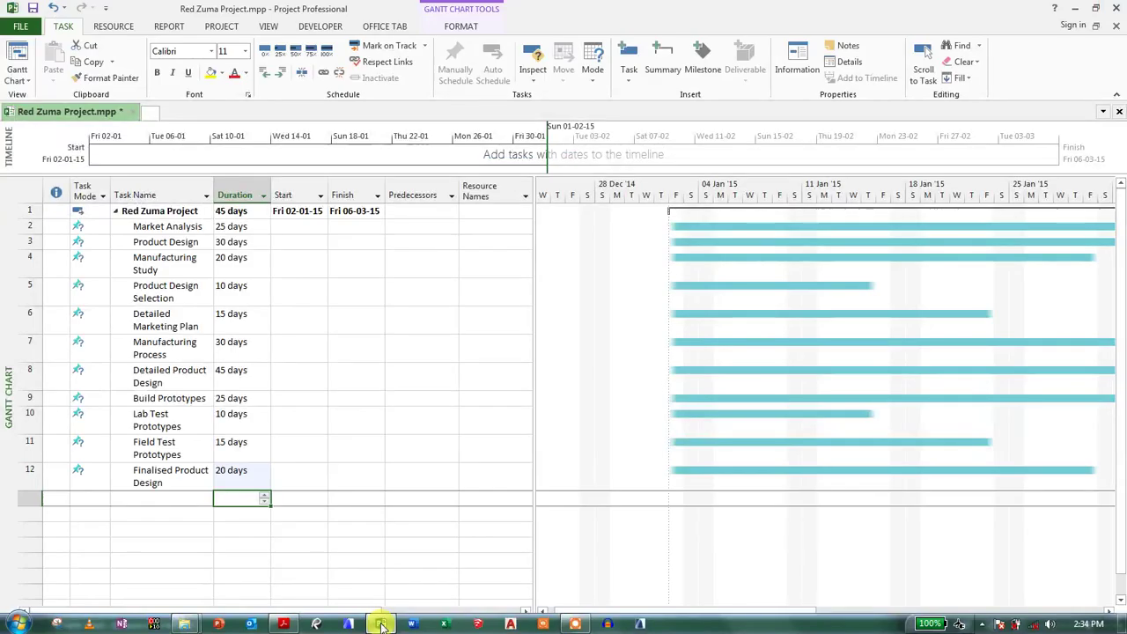
{"action": "type", "text": "10"}
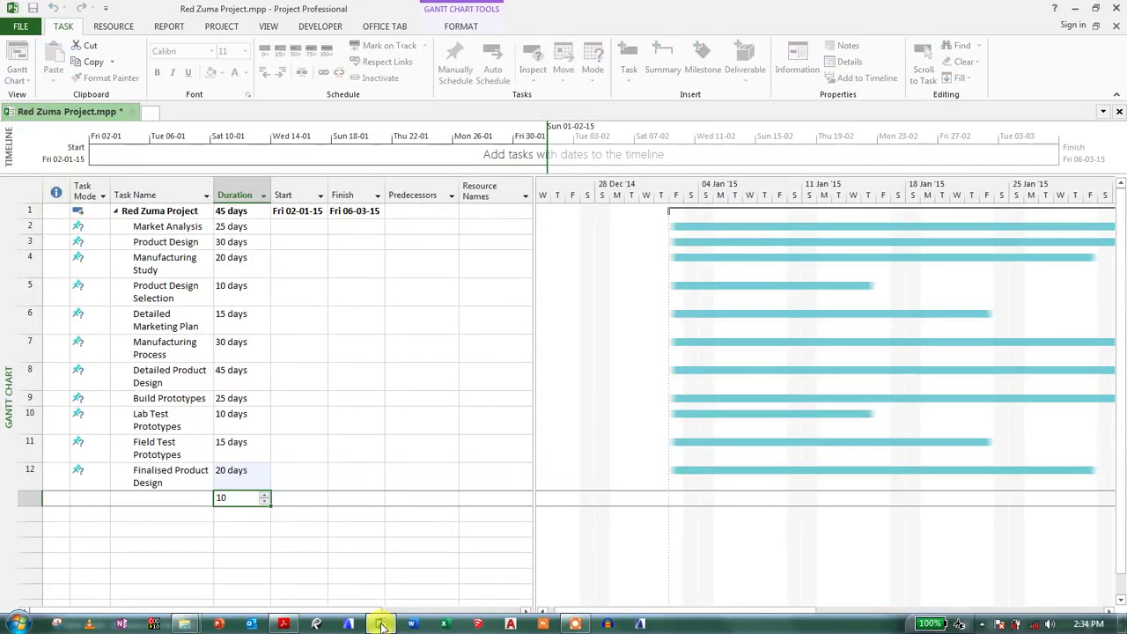
{"action": "key", "text": "Return"}
{"action": "left_click", "coordinate": [187, 500]}
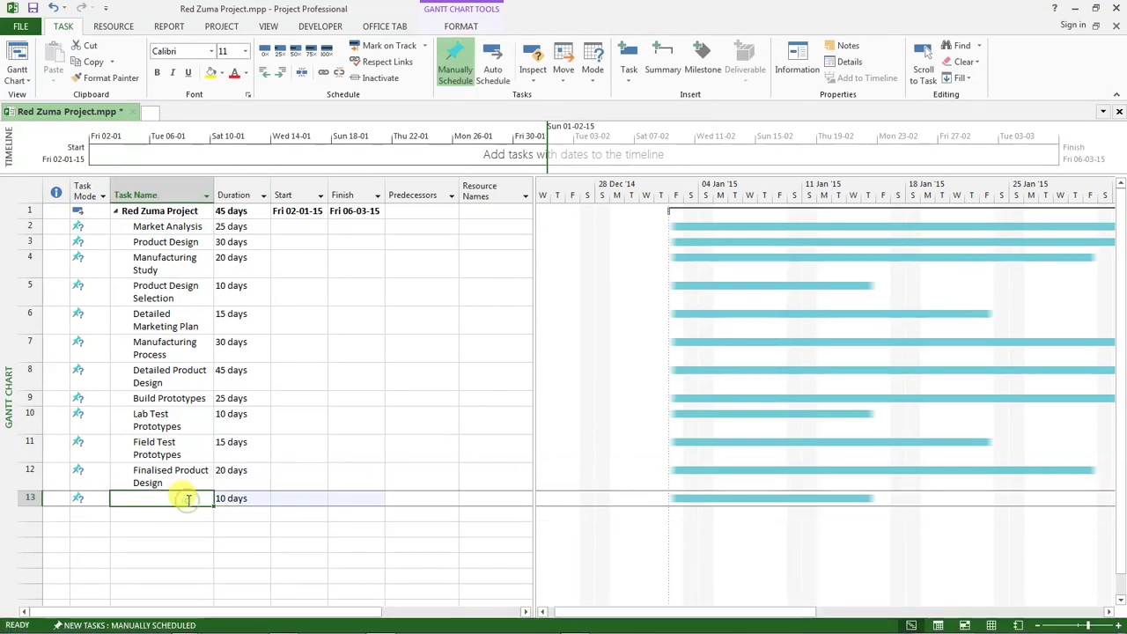
{"action": "type", "text": "Final"}
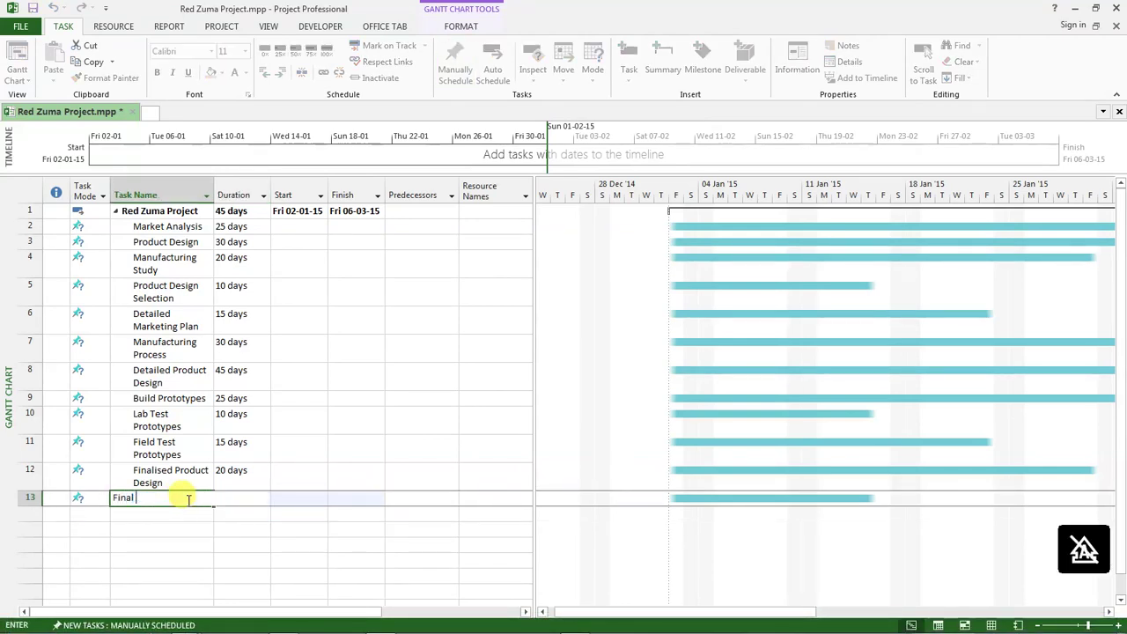
{"action": "type", "text": " Manufac"}
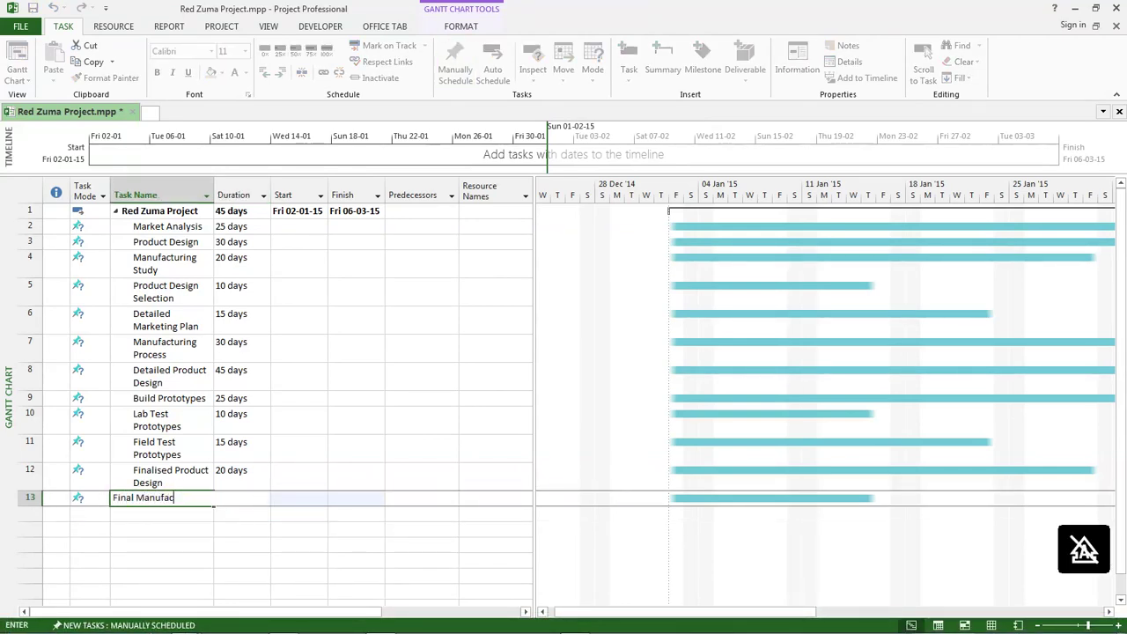
{"action": "type", "text": "turing Process"}
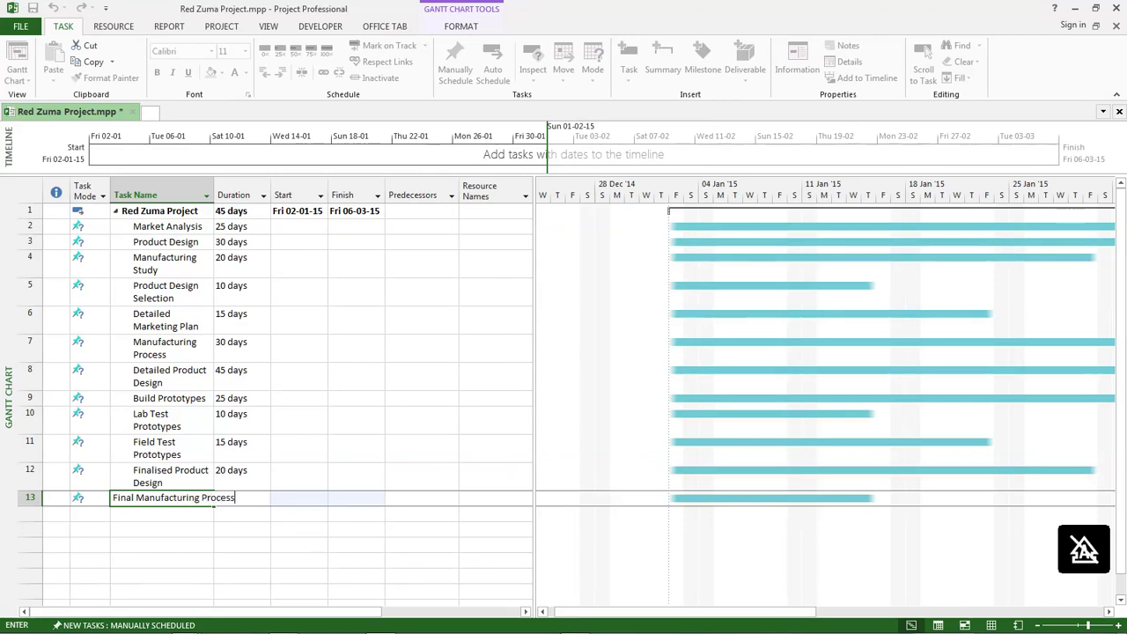
{"action": "key", "text": "Return"}
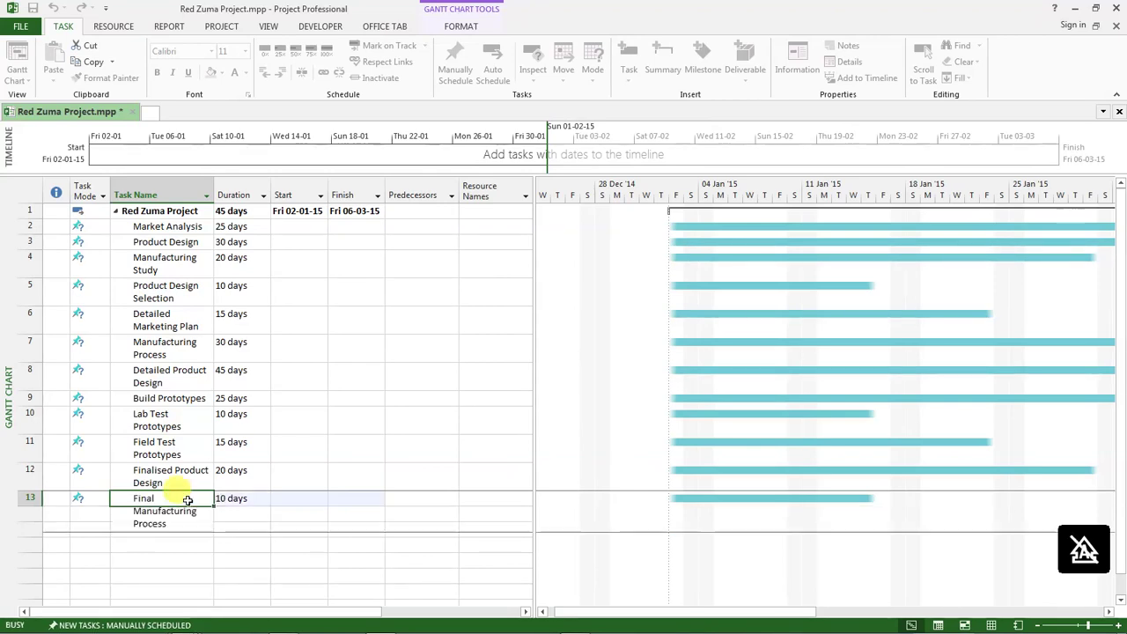
Consult the Acrobat Reader PDF and add a task named Order Components below Final Manufacturing Process with a duration of 7 days.
{"action": "mouse_move", "coordinate": [339, 628]}
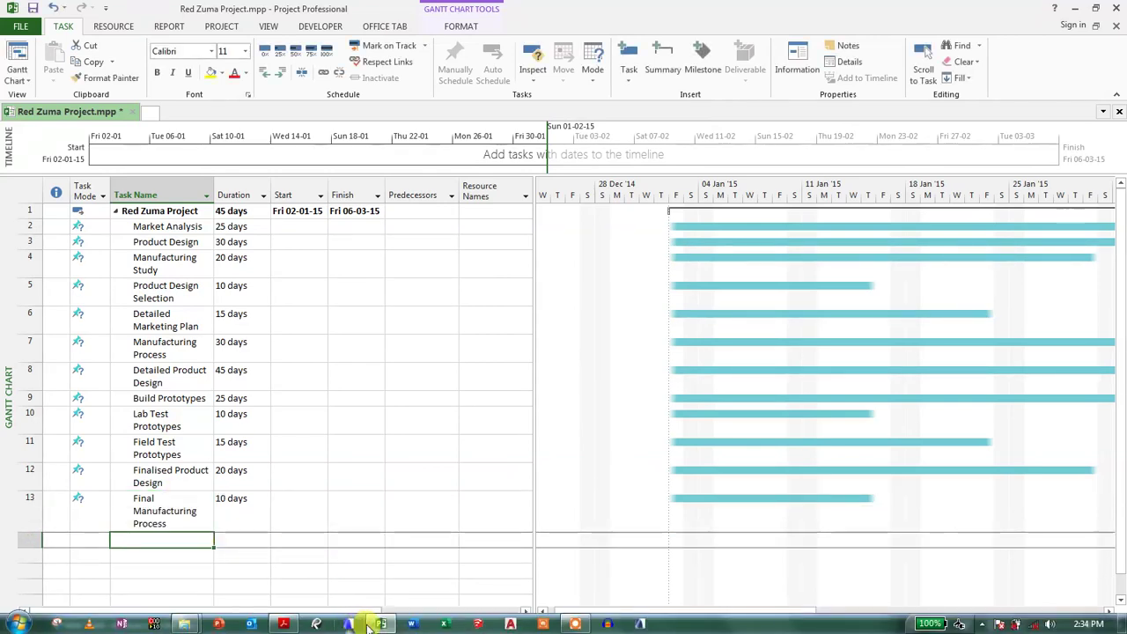
{"action": "left_click", "coordinate": [284, 627]}
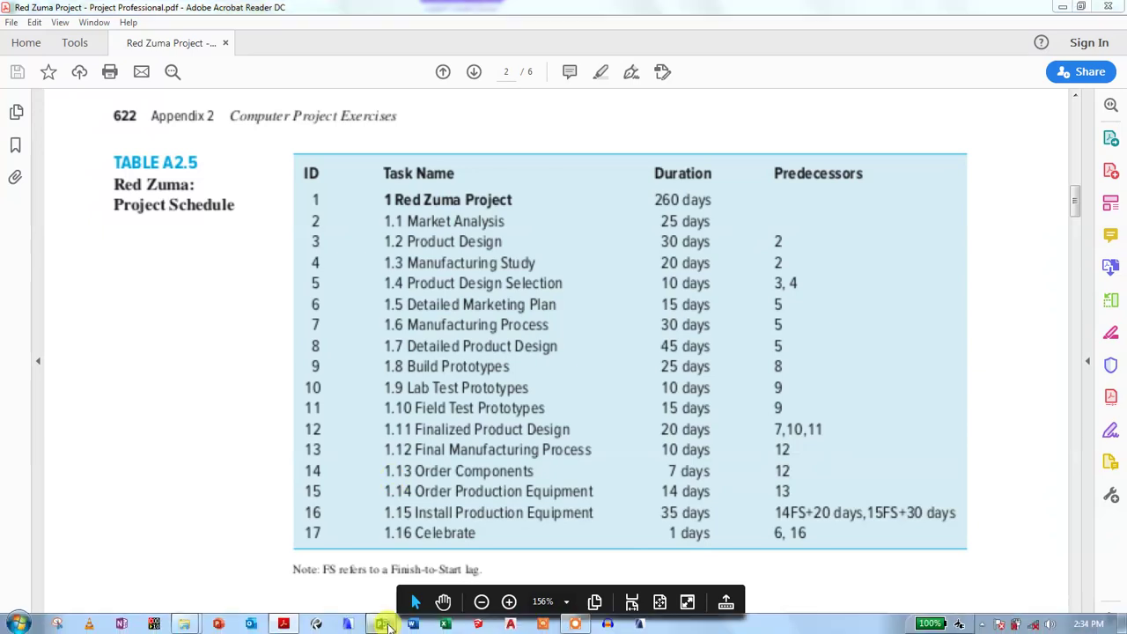
{"action": "left_click", "coordinate": [383, 625]}
{"action": "type", "text": "Or"}
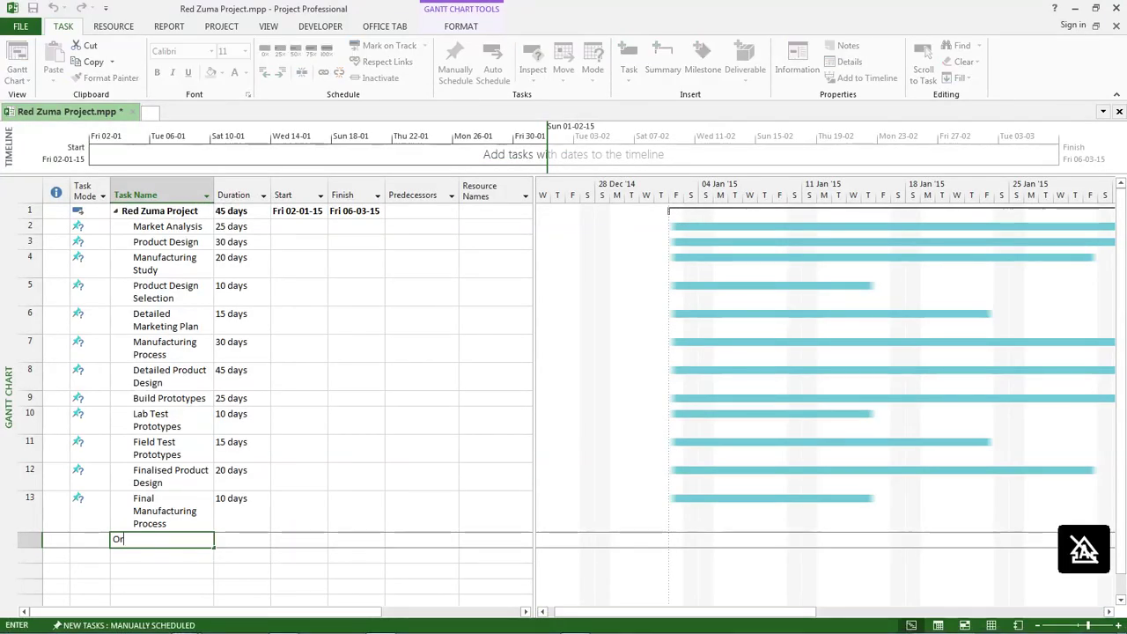
{"action": "type", "text": "der "}
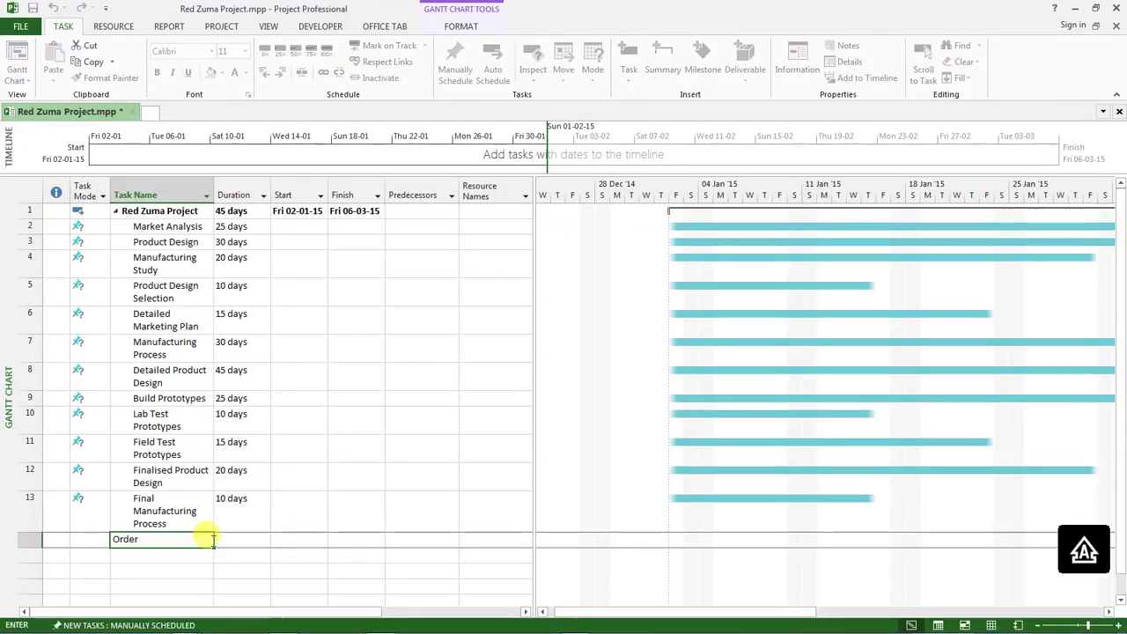
{"action": "type", "text": "Componen"}
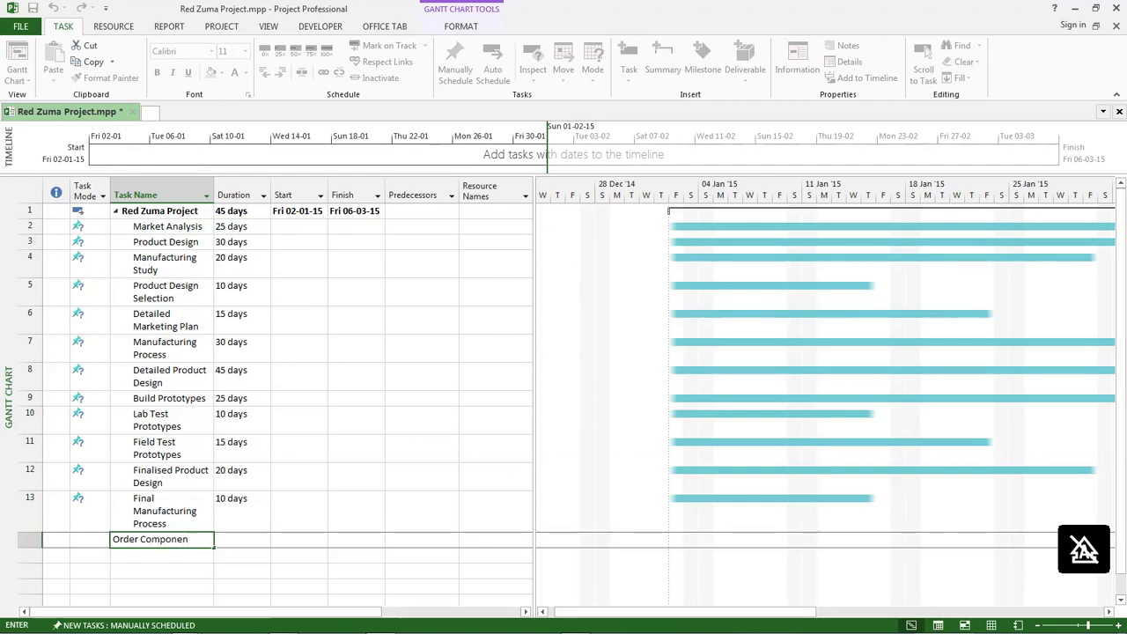
{"action": "type", "text": "ts"}
{"action": "key", "text": "Tab"}
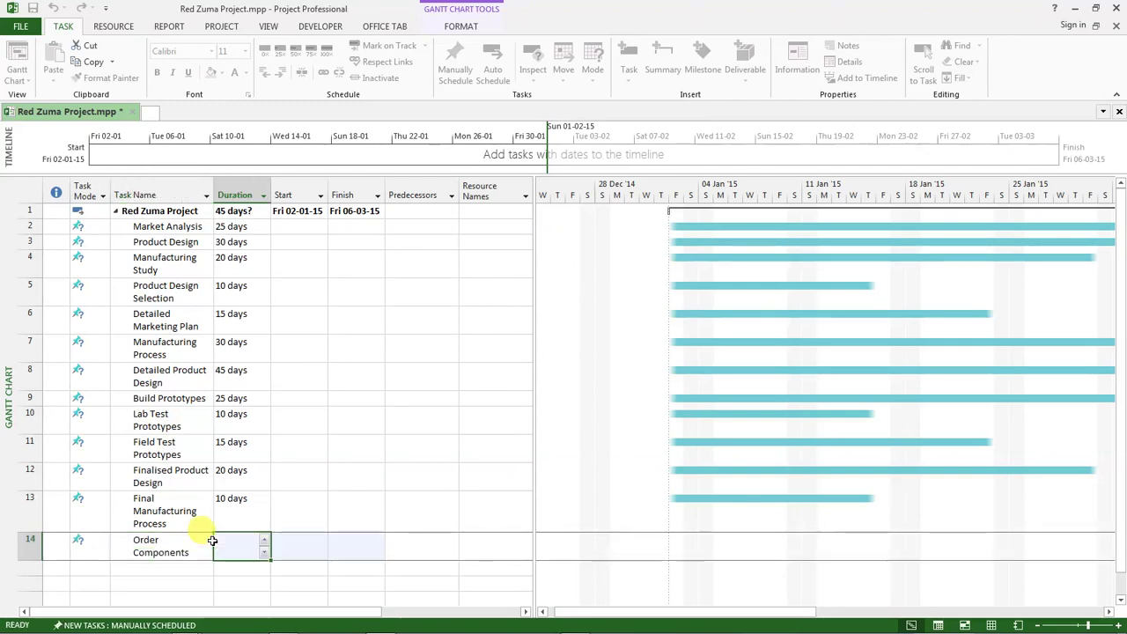
{"action": "type", "text": "7"}
{"action": "key", "text": "Return"}
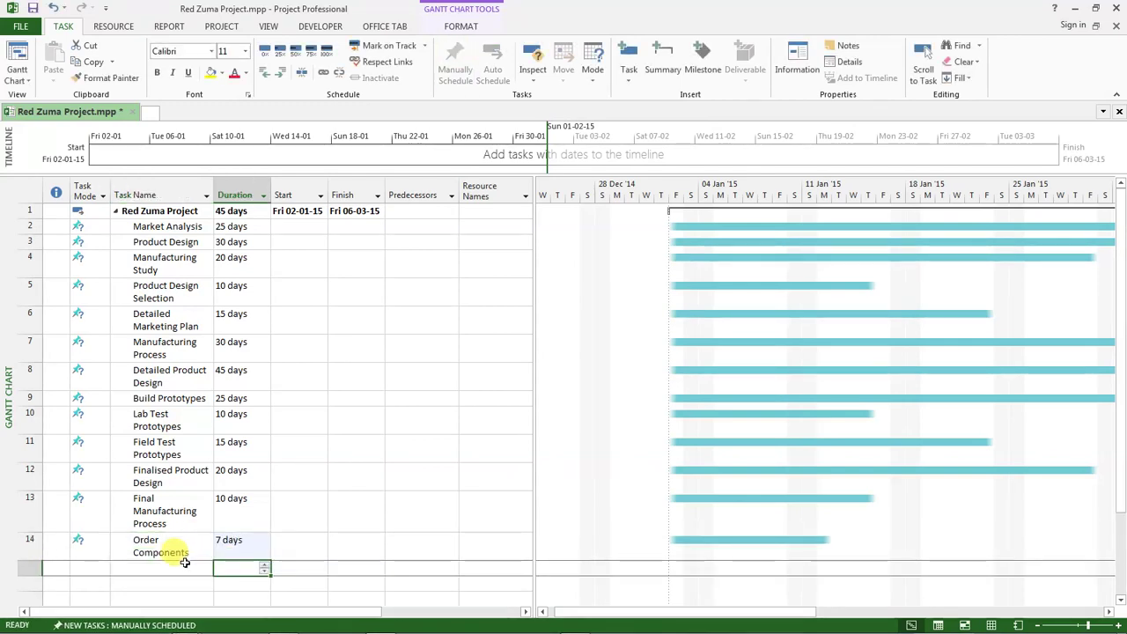
Consult the Acrobat Reader PDF and add a task named Order Production Equipment below Order Components with a duration of 14 days.
{"action": "left_click", "coordinate": [180, 565]}
{"action": "left_click", "coordinate": [283, 624]}
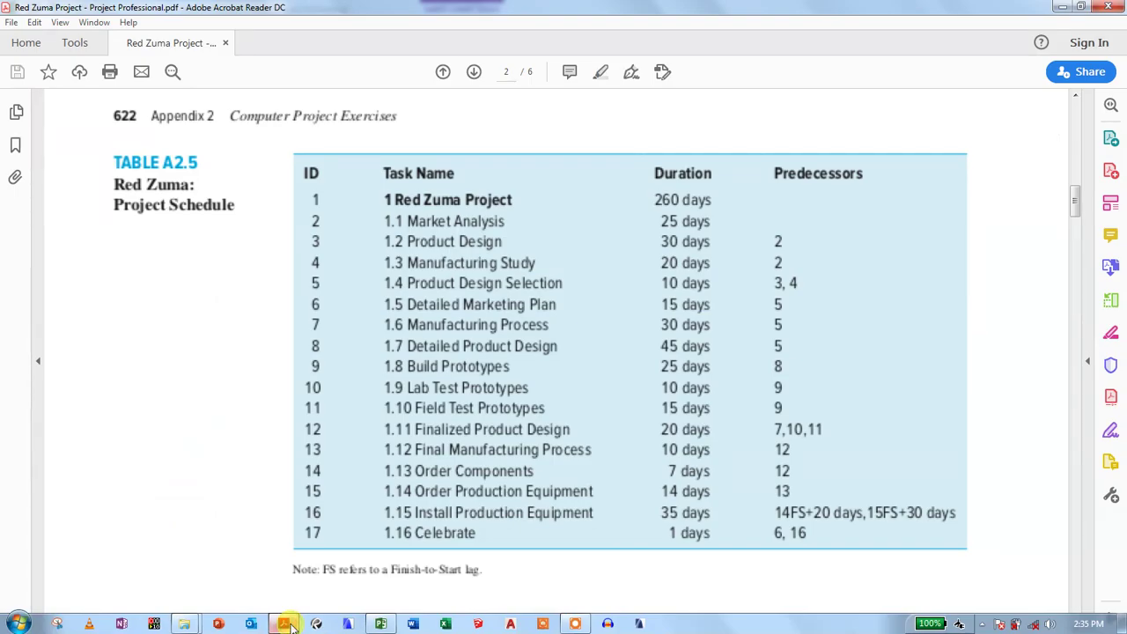
{"action": "left_click", "coordinate": [290, 625]}
{"action": "scroll", "coordinate": [220, 485], "scroll_direction": "down", "scroll_amount": 3}
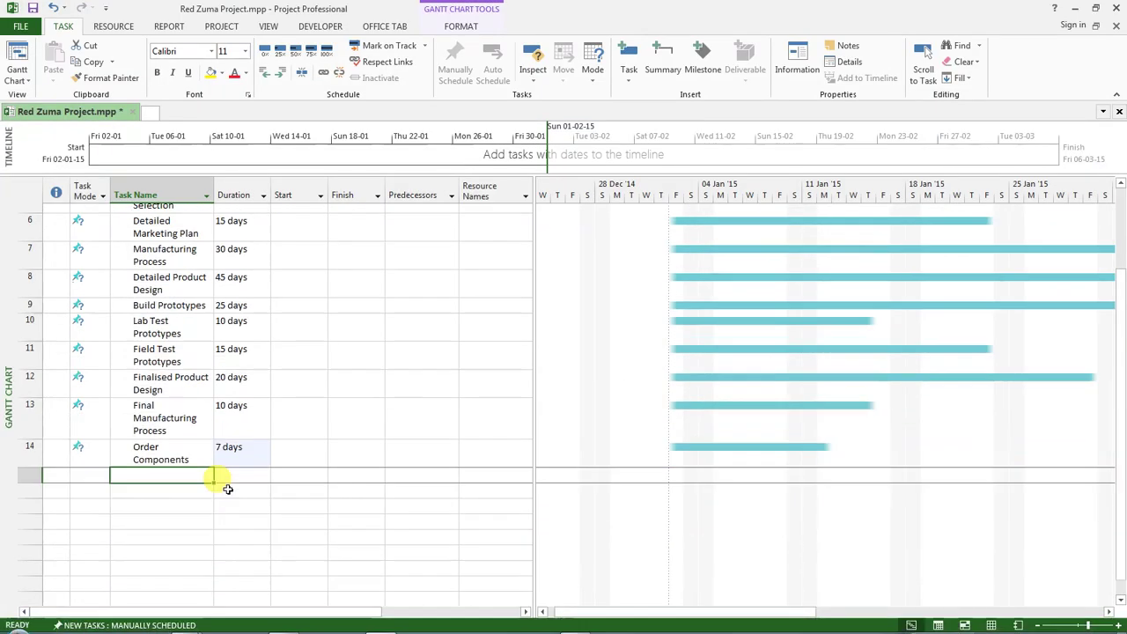
{"action": "type", "text": "Order "}
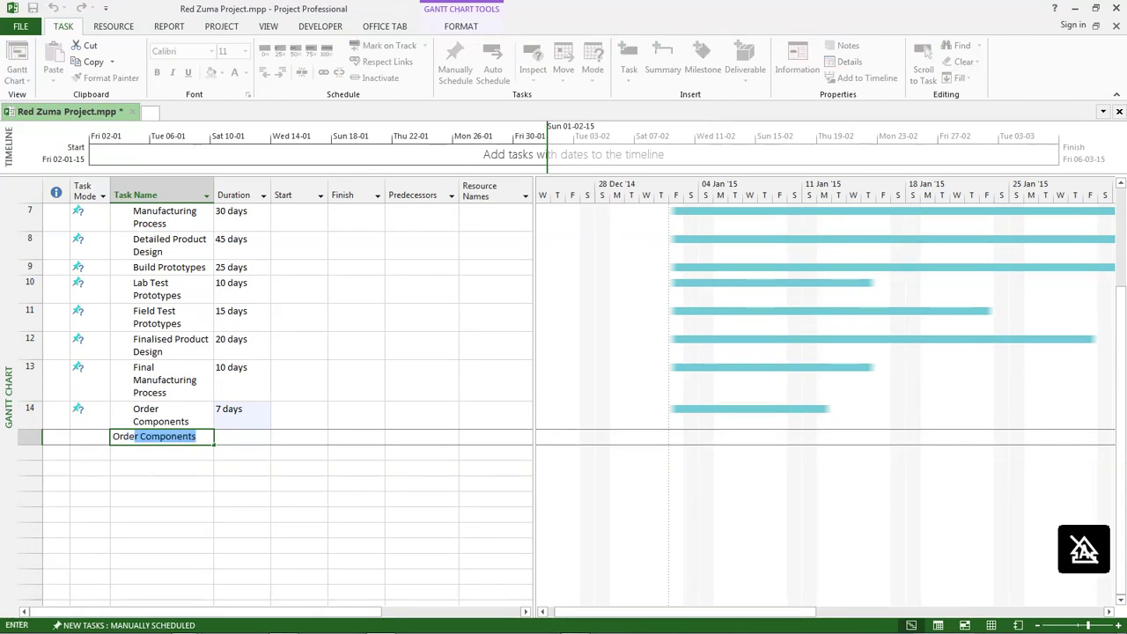
{"action": "type", "text": "Pr"}
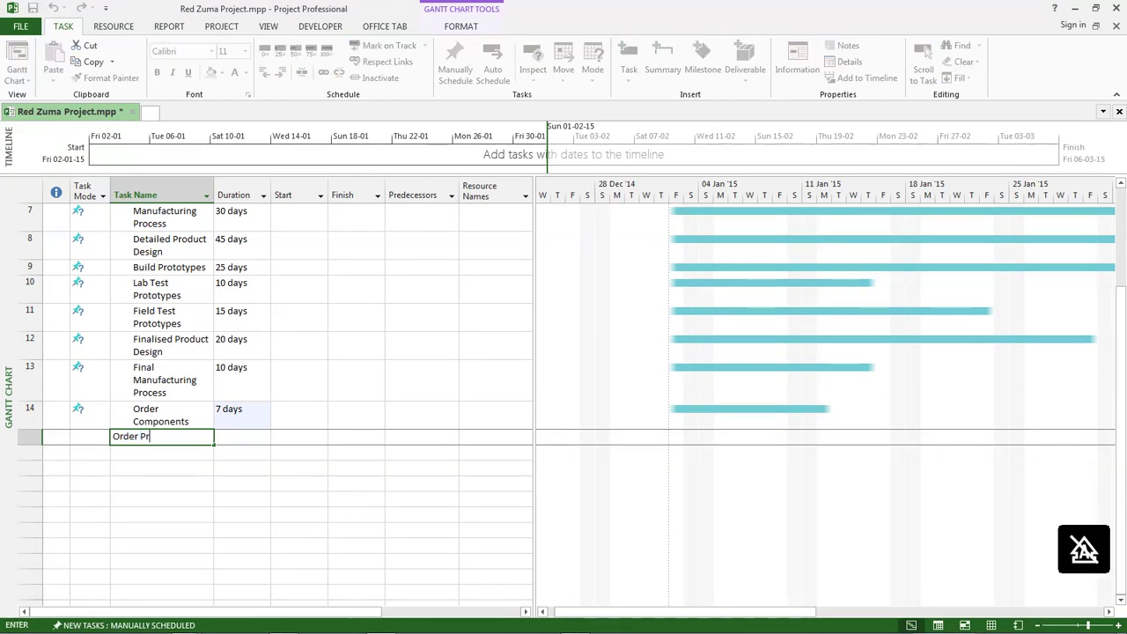
{"action": "type", "text": "oduction"}
{"action": "type", "text": "Equipmen"}
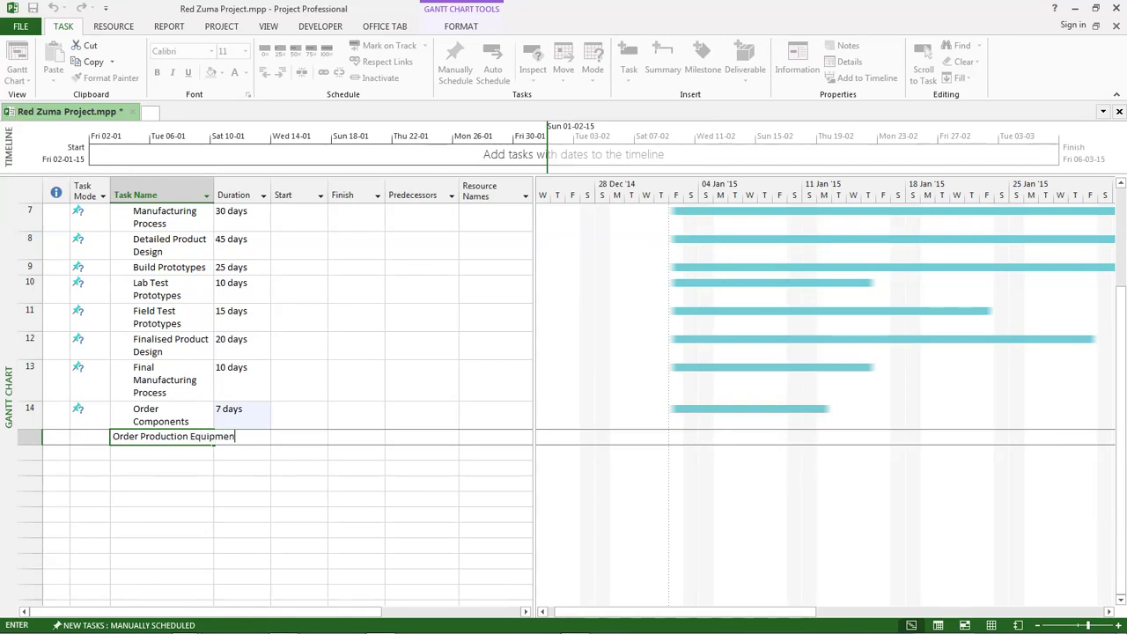
{"action": "type", "text": "t"}
{"action": "key", "text": "Tab"}
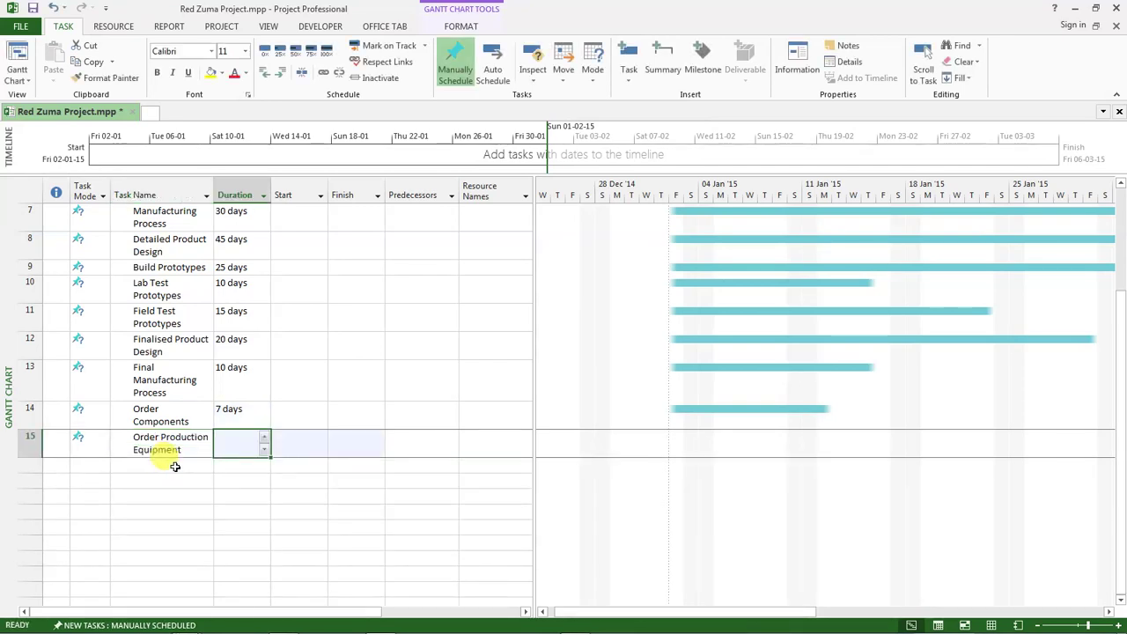
{"action": "type", "text": "14"}
{"action": "key", "text": "Return"}
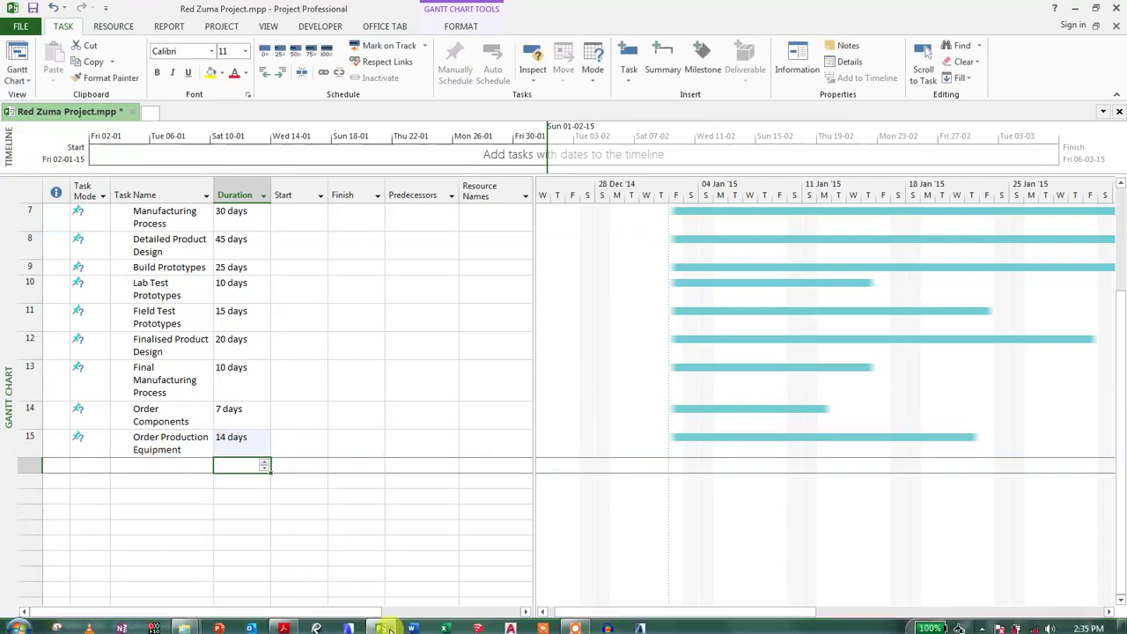
Consult the Acrobat Reader PDF and add a task named Install Production Equipment below Order Production Equipment with a duration of 35 days.
{"action": "left_click", "coordinate": [379, 624]}
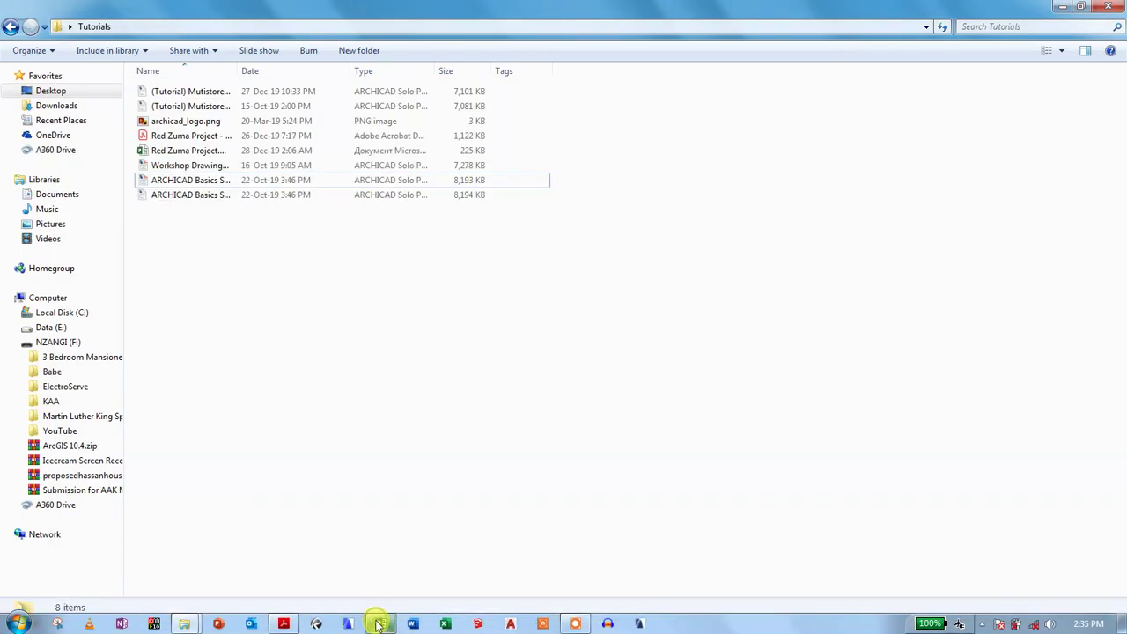
{"action": "left_click", "coordinate": [284, 624]}
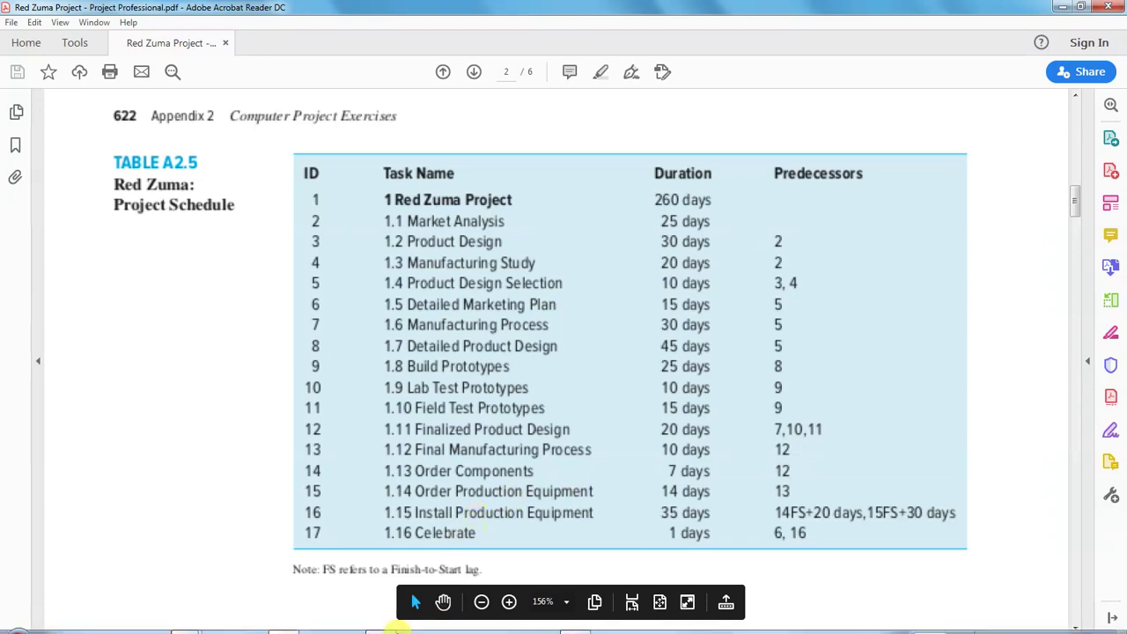
{"action": "left_click", "coordinate": [284, 624]}
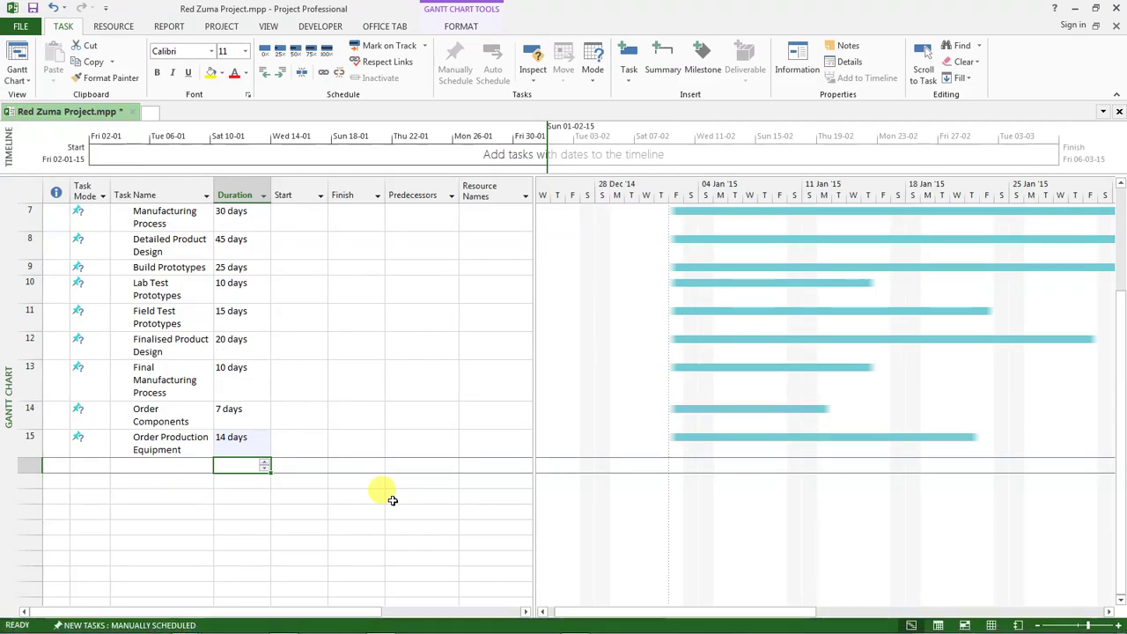
{"action": "key", "text": "Left"}
{"action": "type", "text": "Ins"}
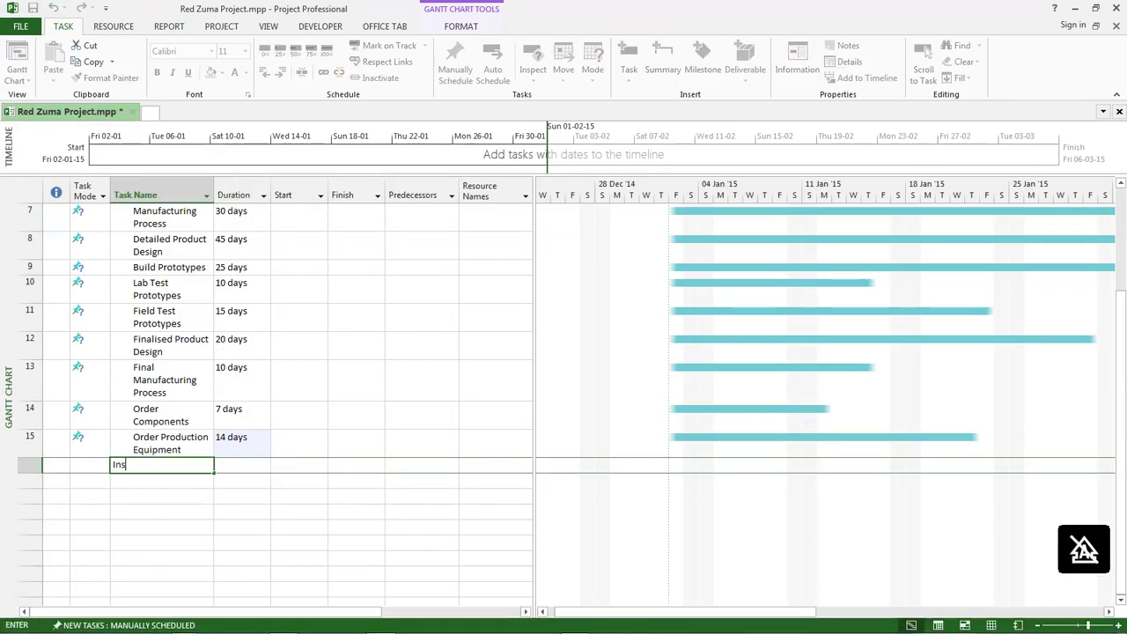
{"action": "type", "text": "tall"}
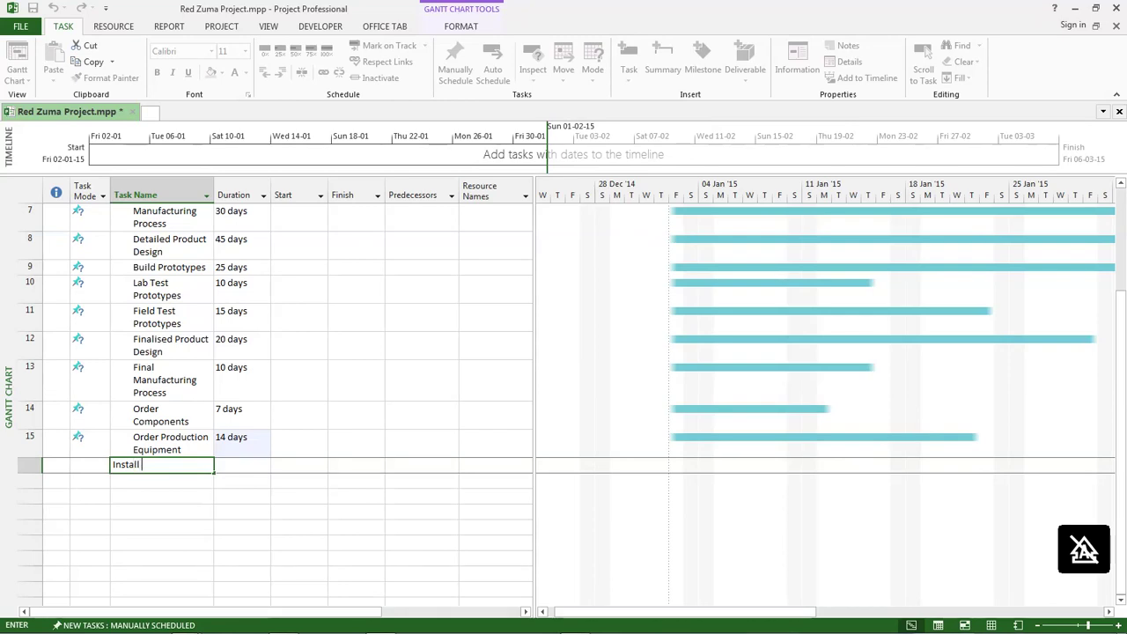
{"action": "type", "text": " Production Equipment"}
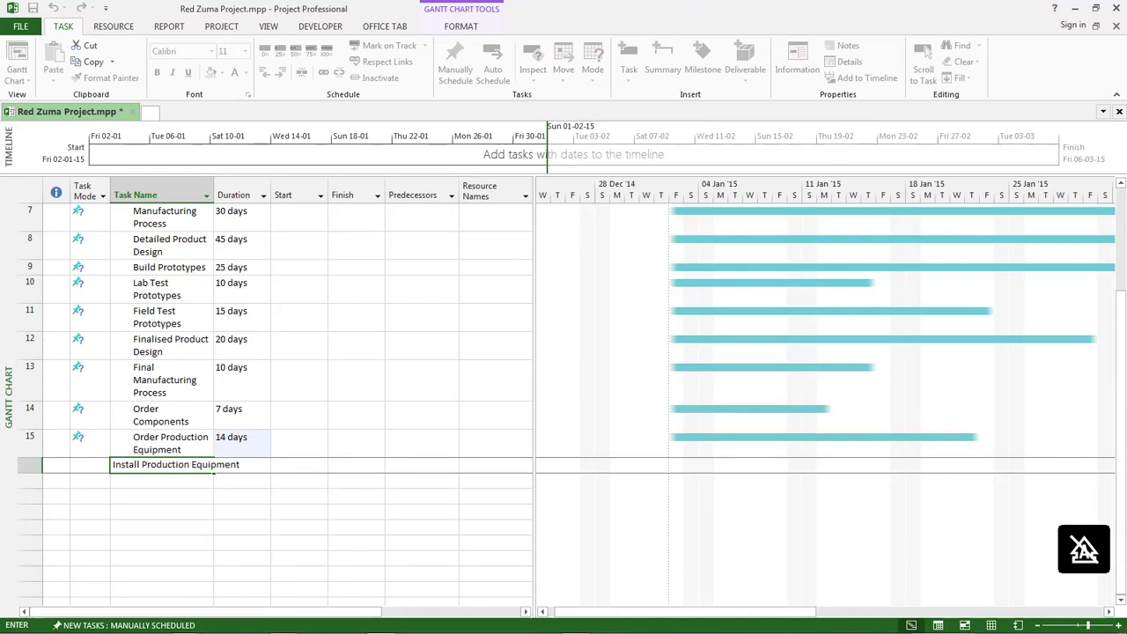
{"action": "key", "text": "Tab"}
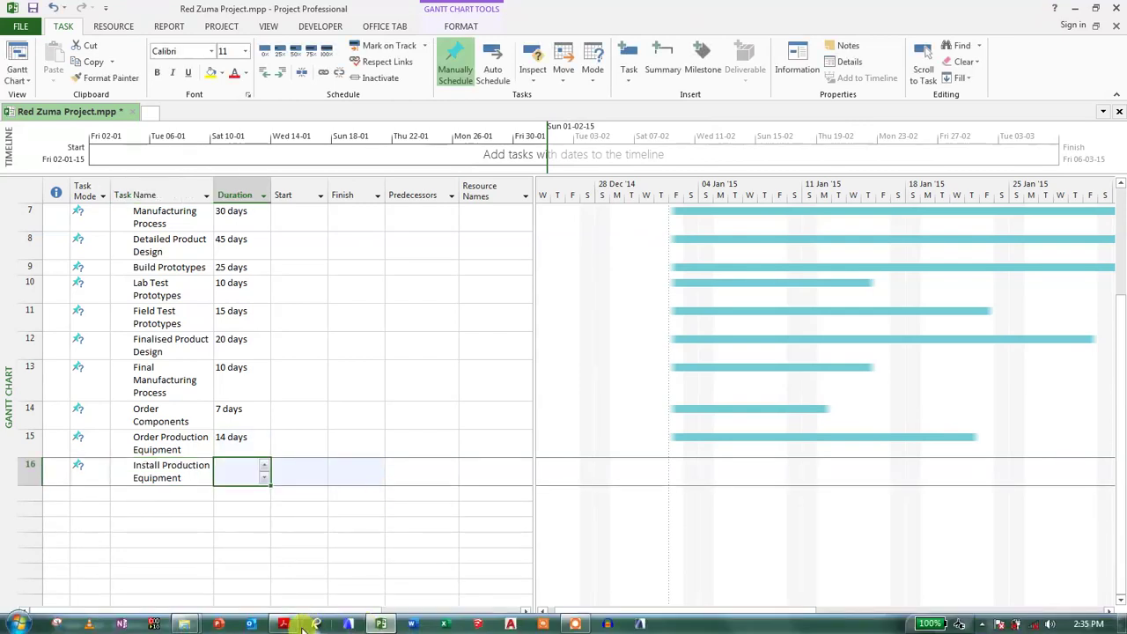
{"action": "left_click", "coordinate": [295, 624]}
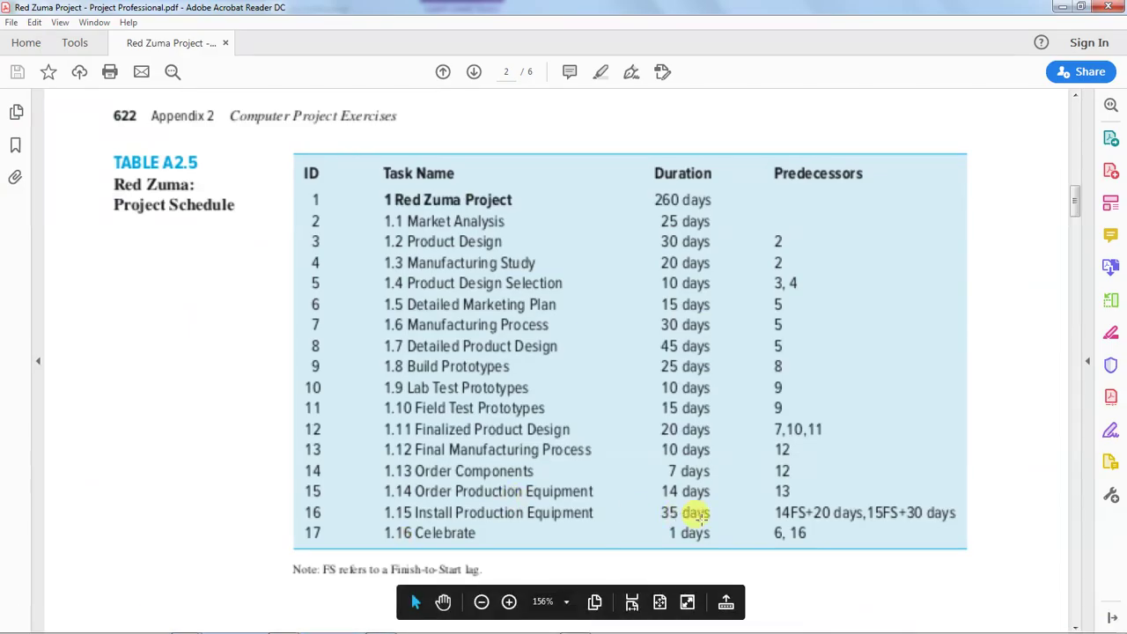
{"action": "left_click", "coordinate": [381, 623]}
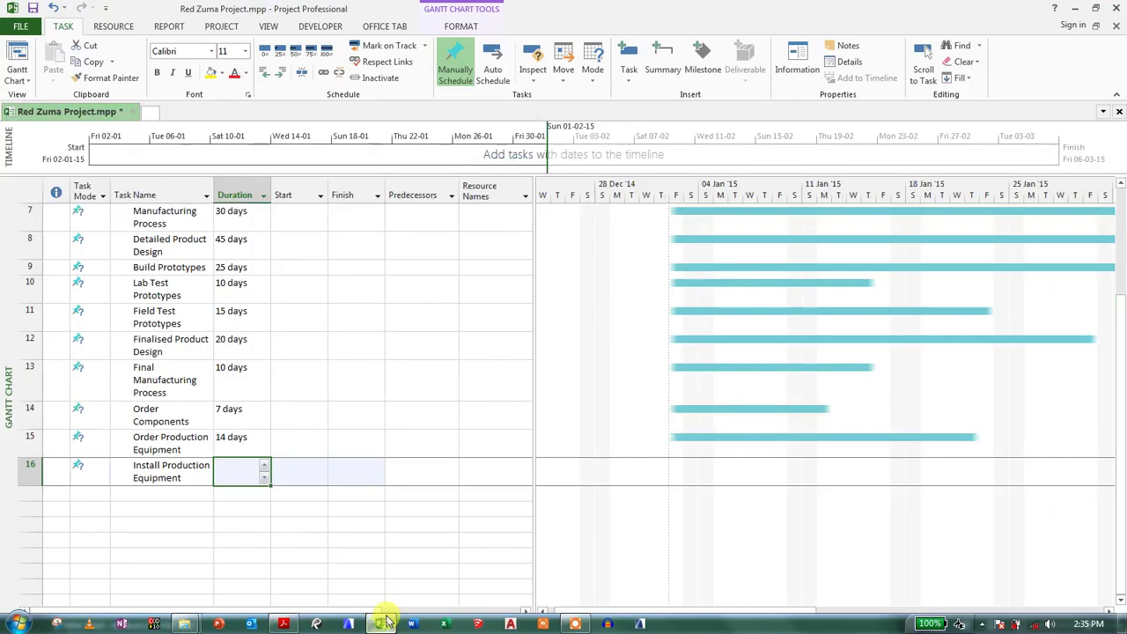
{"action": "type", "text": "35"}
{"action": "key", "text": "Return"}
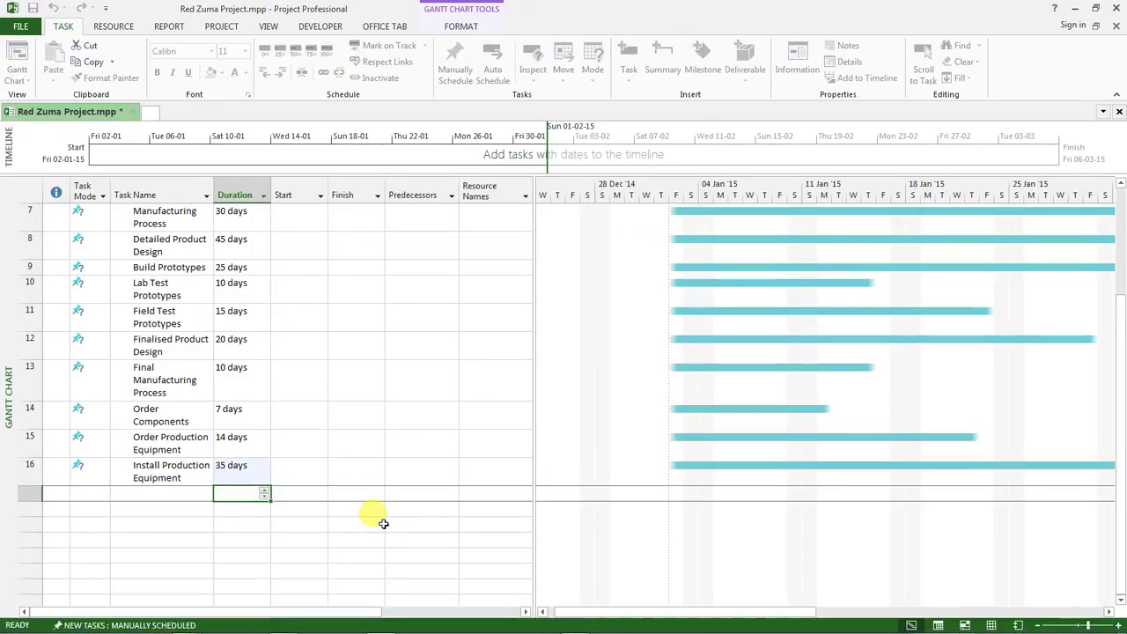
Add a final task named Celebrate below Install Production Equipment with a duration of 1 day.
{"action": "left_click", "coordinate": [197, 494]}
{"action": "type", "text": "C"}
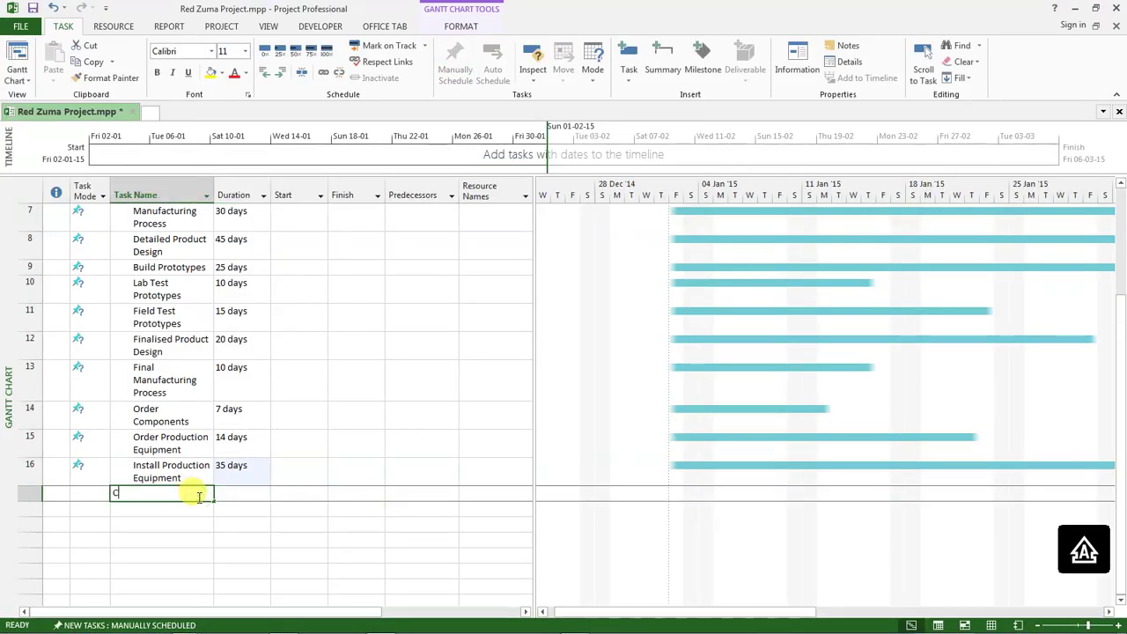
{"action": "type", "text": "elebrat"}
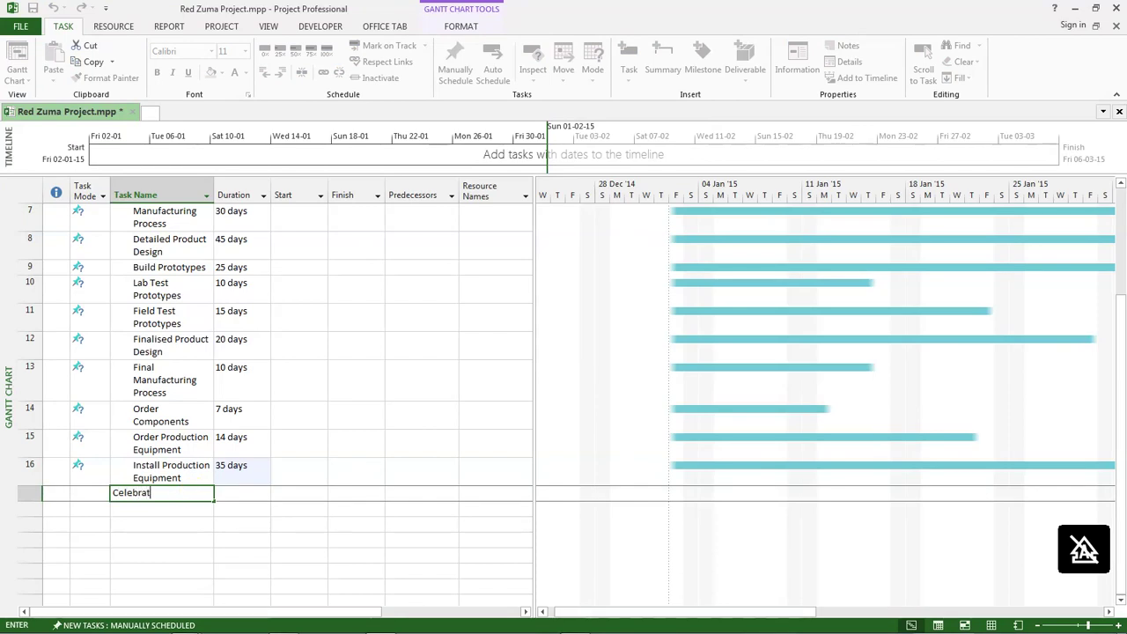
{"action": "type", "text": "e"}
{"action": "key", "text": "Tab"}
{"action": "type", "text": "1"}
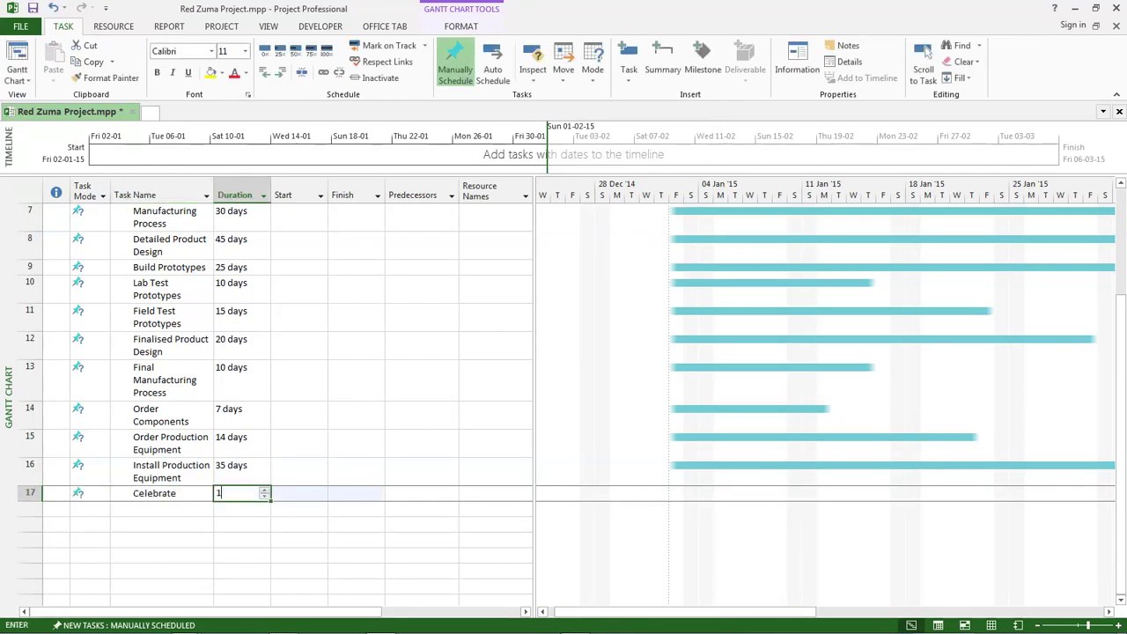
{"action": "key", "text": "Return"}
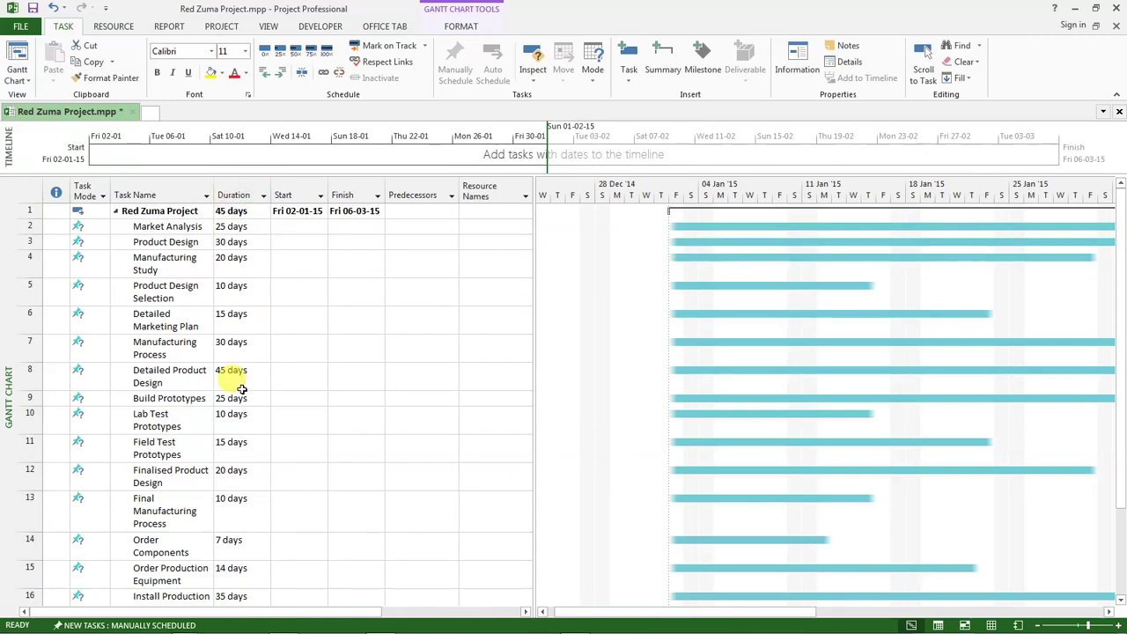
{"action": "left_click", "coordinate": [132, 211]}
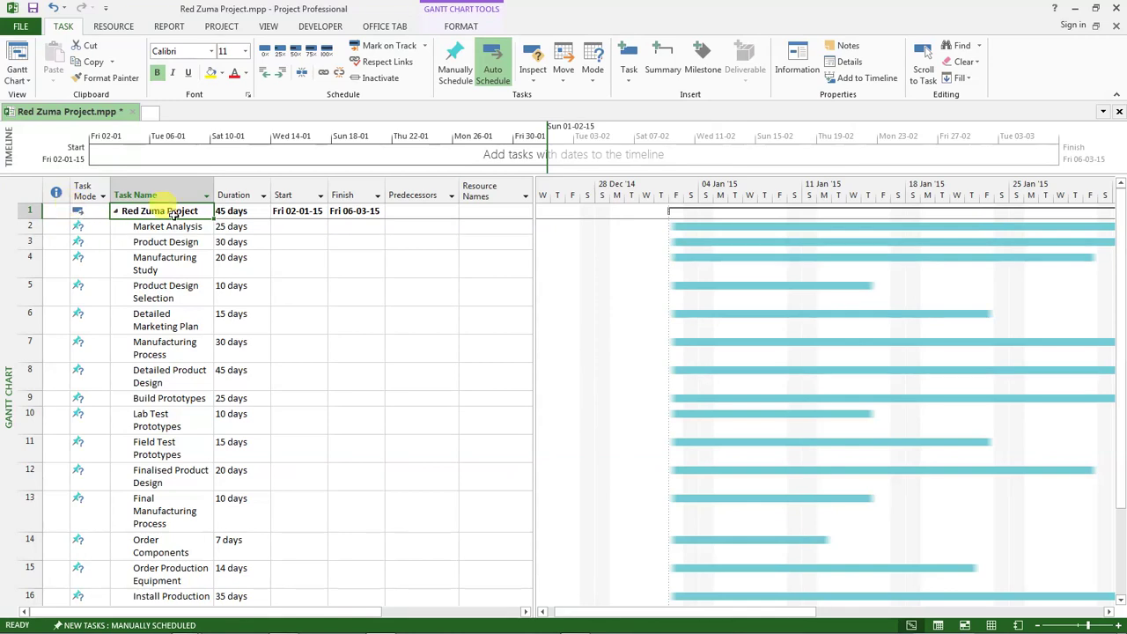
{"action": "left_click", "coordinate": [254, 212]}
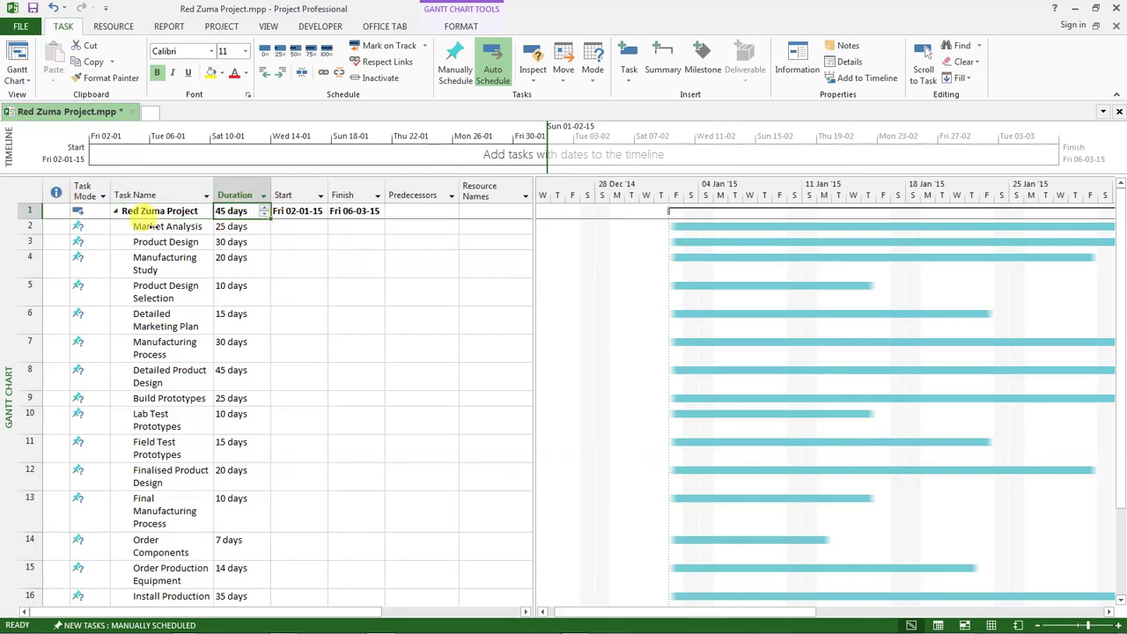
{"action": "left_click", "coordinate": [152, 210]}
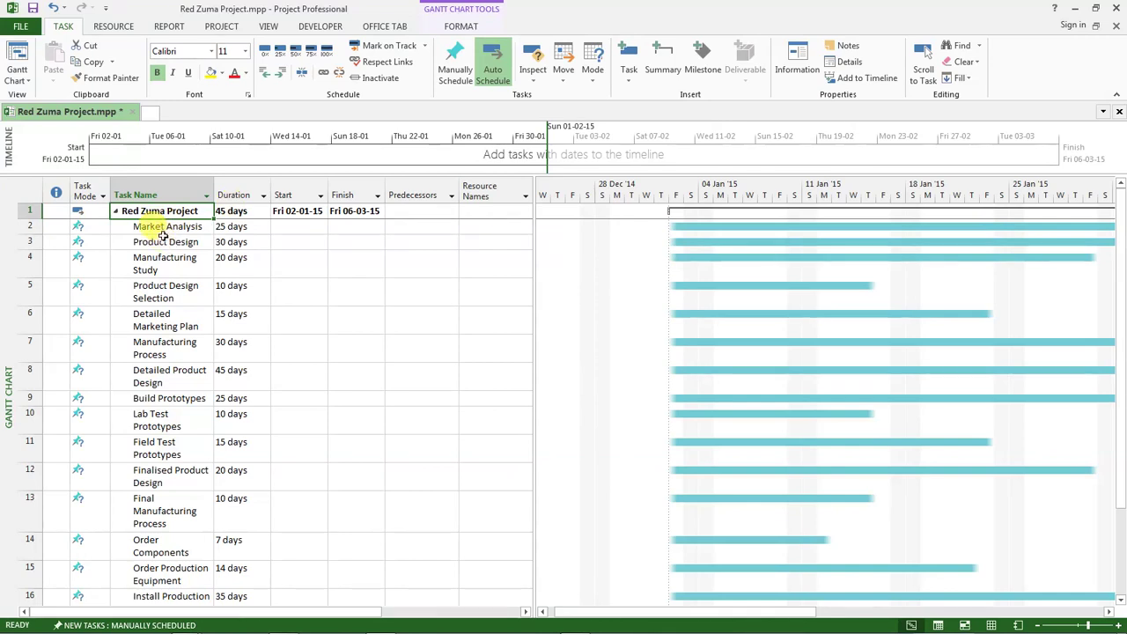
{"action": "scroll", "coordinate": [200, 239], "scroll_direction": "down", "scroll_amount": 5}
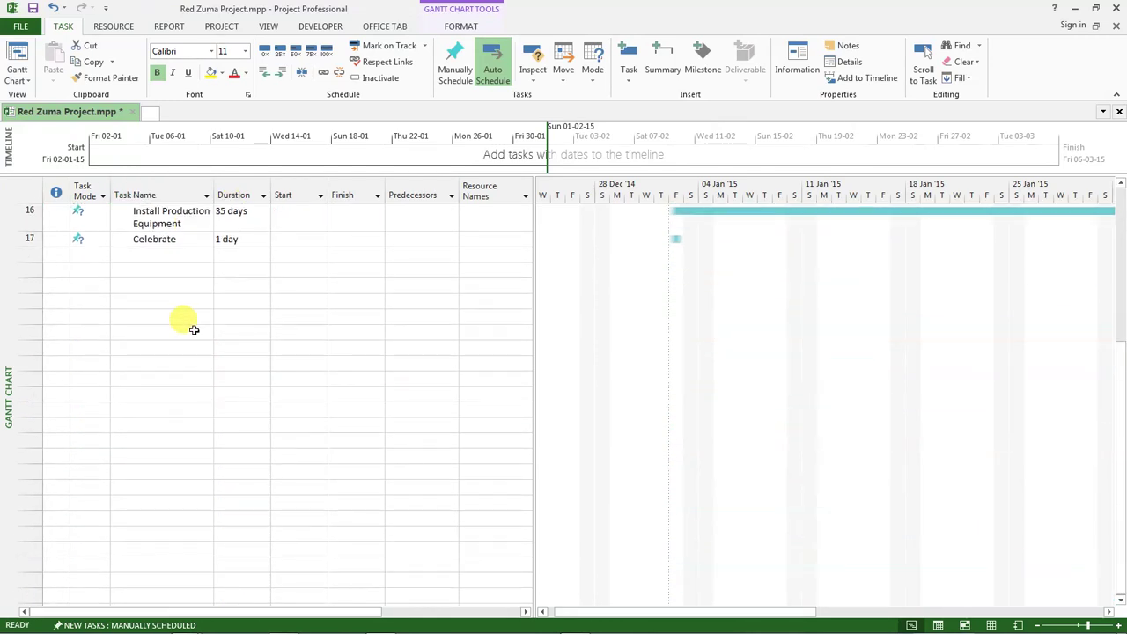
{"action": "scroll", "coordinate": [189, 325], "scroll_direction": "up", "scroll_amount": 5}
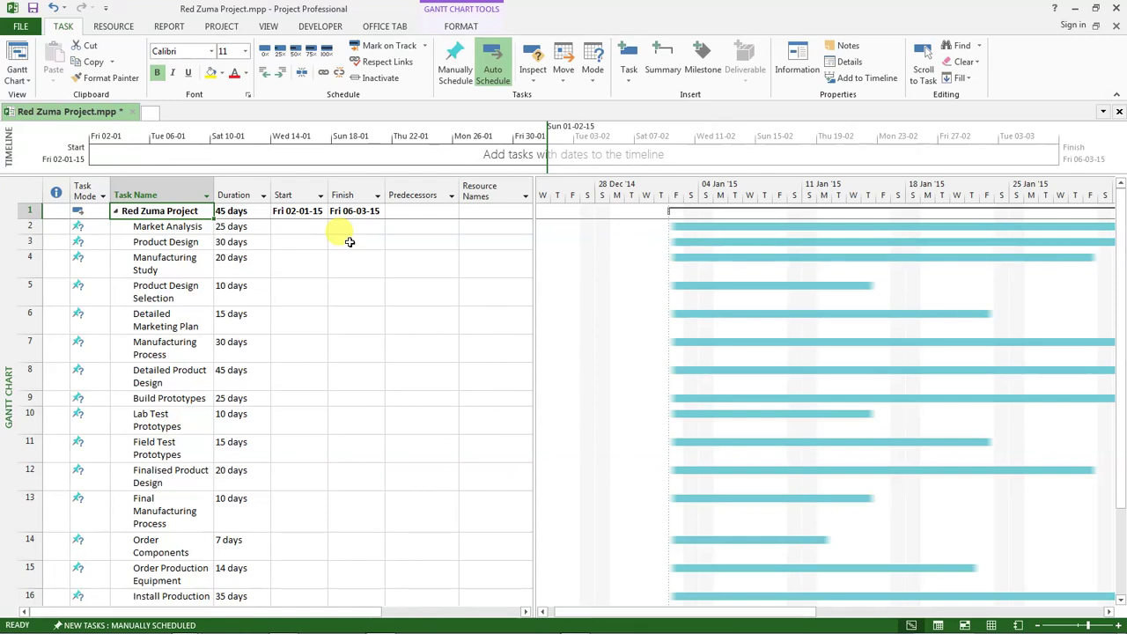
Consult the predecessors in the Acrobat Reader PDF and set predecessor 2 for both Product Design and Manufacturing Study.
{"action": "left_click", "coordinate": [284, 623]}
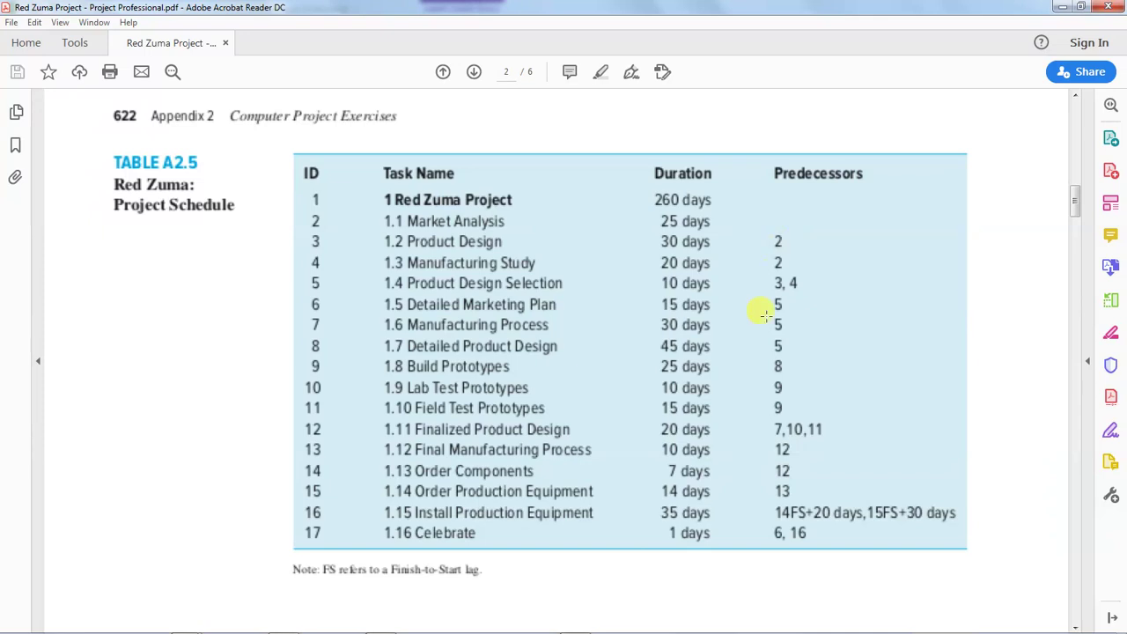
{"action": "left_click", "coordinate": [379, 624]}
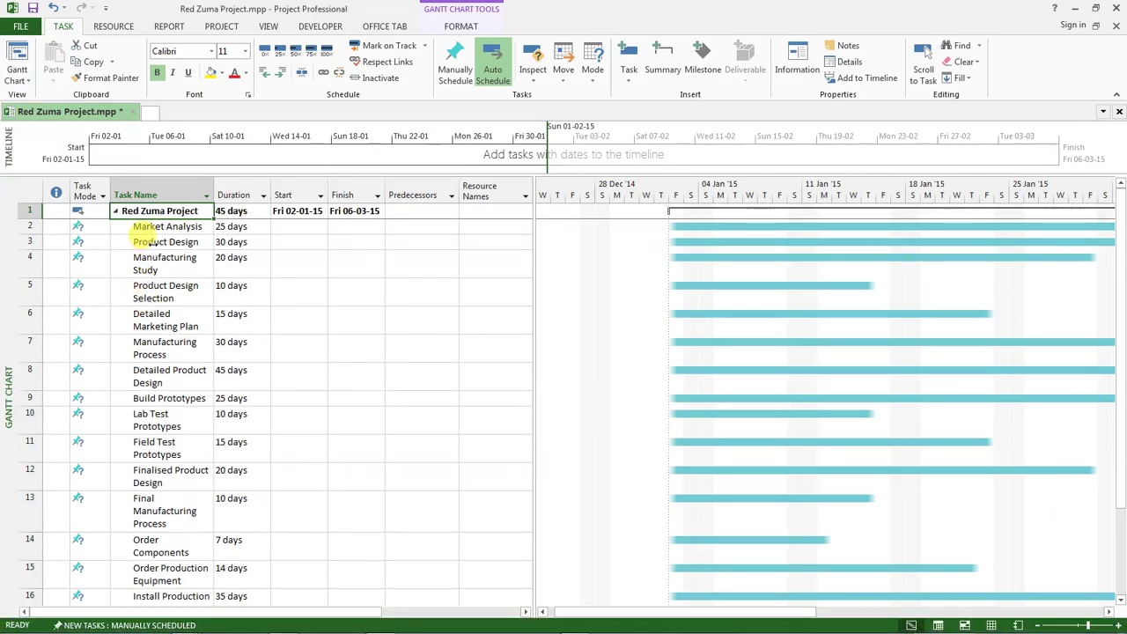
{"action": "left_click", "coordinate": [176, 241]}
{"action": "left_click", "coordinate": [414, 243]}
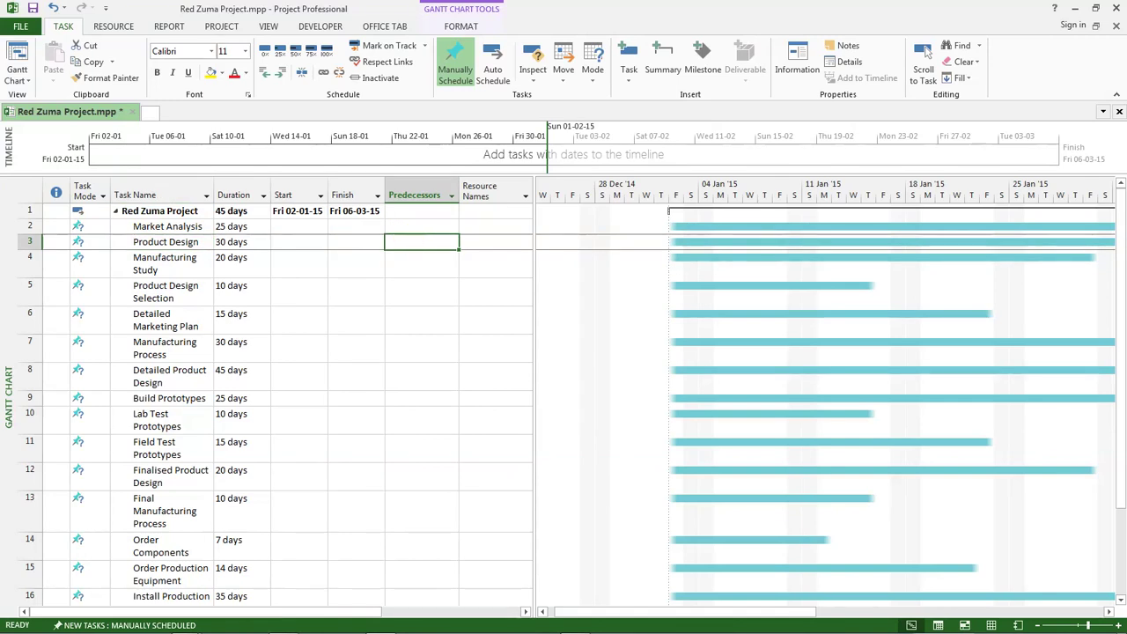
{"action": "type", "text": "2"}
{"action": "key", "text": "Return"}
{"action": "type", "text": "2"}
{"action": "key", "text": "Return"}
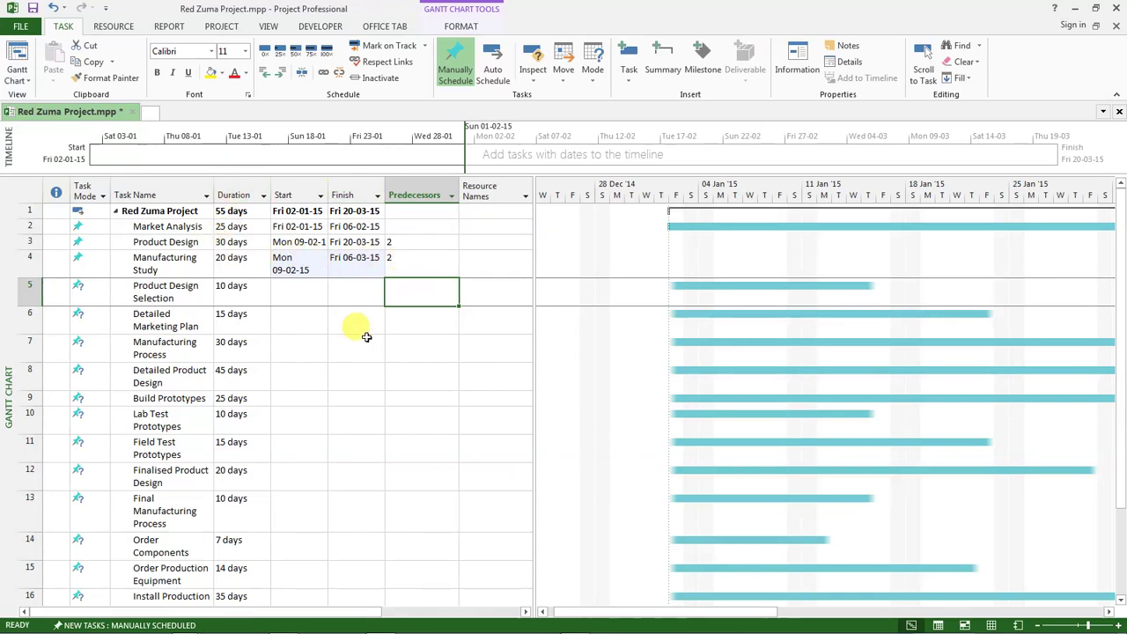
Consult the Acrobat Reader PDF and set the predecessors of Product Design Selection to 3,4.
{"action": "mouse_move", "coordinate": [350, 626]}
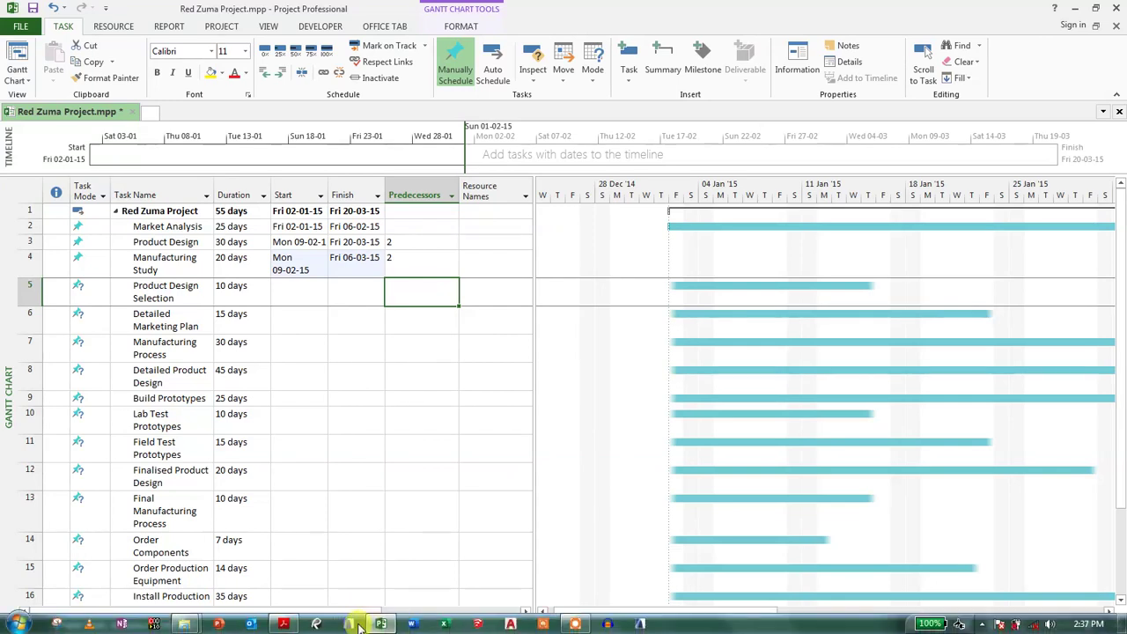
{"action": "left_click", "coordinate": [295, 576]}
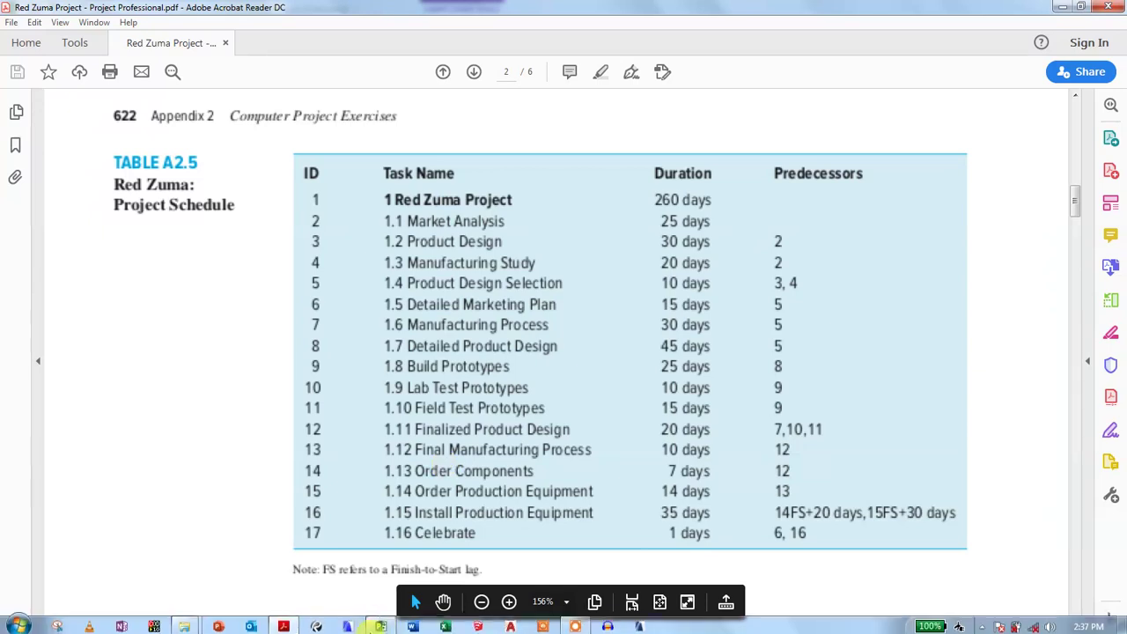
{"action": "left_click", "coordinate": [382, 623]}
{"action": "type", "text": "3"}
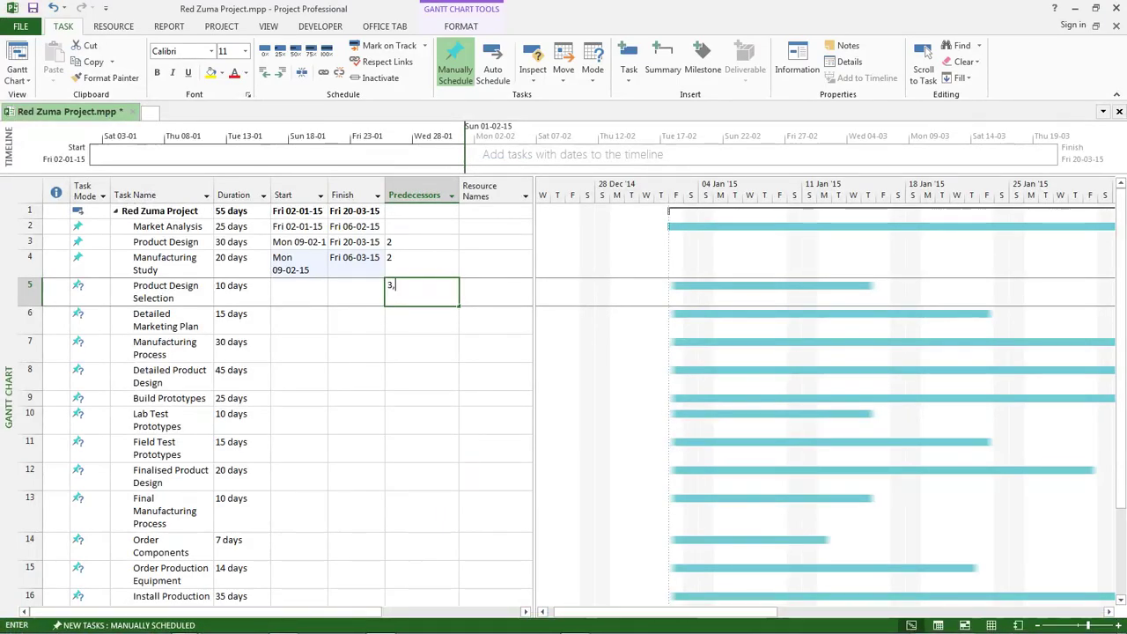
{"action": "type", "text": ",4"}
{"action": "key", "text": "Return"}
Set predecessor 5 for Detailed Marketing Plan, Manufacturing Process and Detailed Product Design.
{"action": "type", "text": "5"}
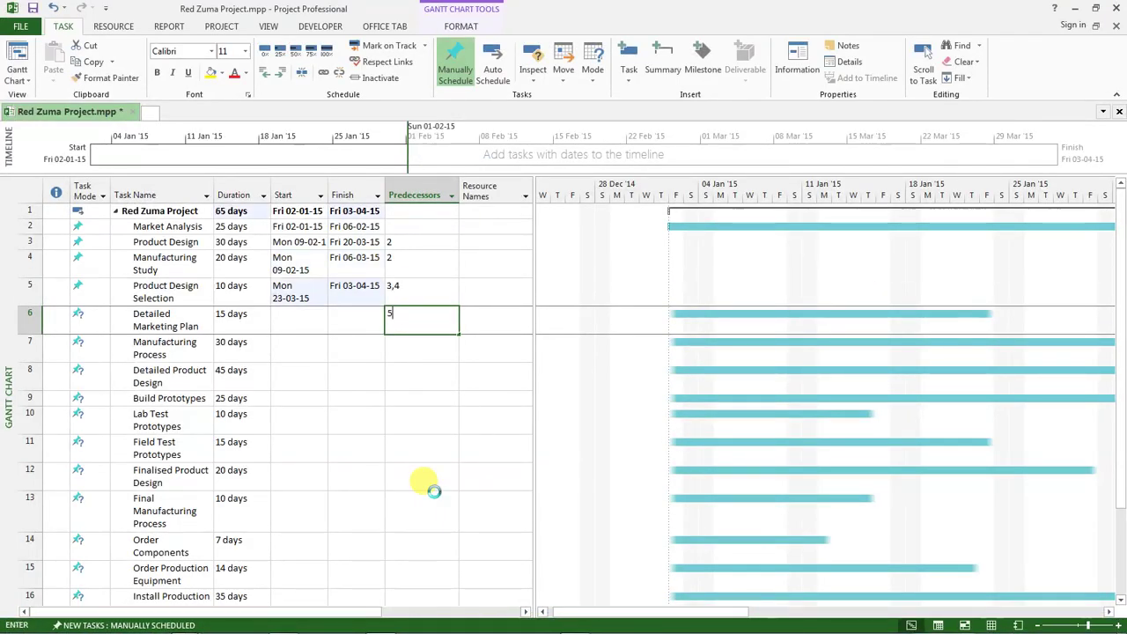
{"action": "key", "text": "Return"}
{"action": "type", "text": "5"}
{"action": "key", "text": "Return"}
{"action": "type", "text": "5"}
{"action": "key", "text": "Return"}
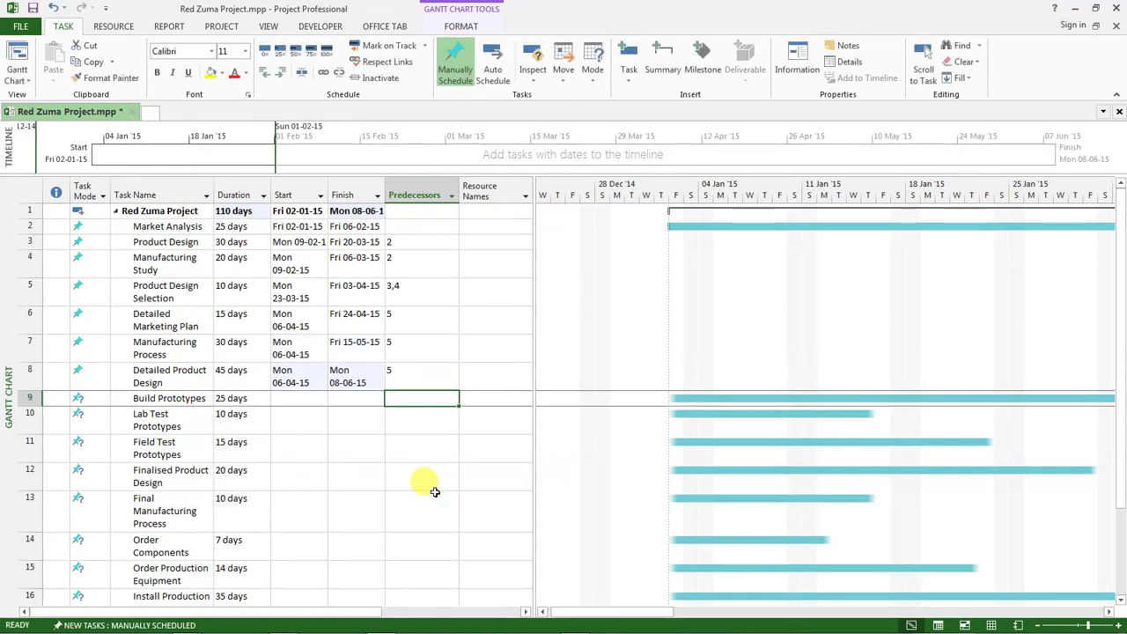
Consult the Acrobat Reader PDF and set predecessor 8 for Build Prototypes and 9 for both Lab Test Prototypes and Field Test Prototypes.
{"action": "left_click", "coordinate": [284, 625]}
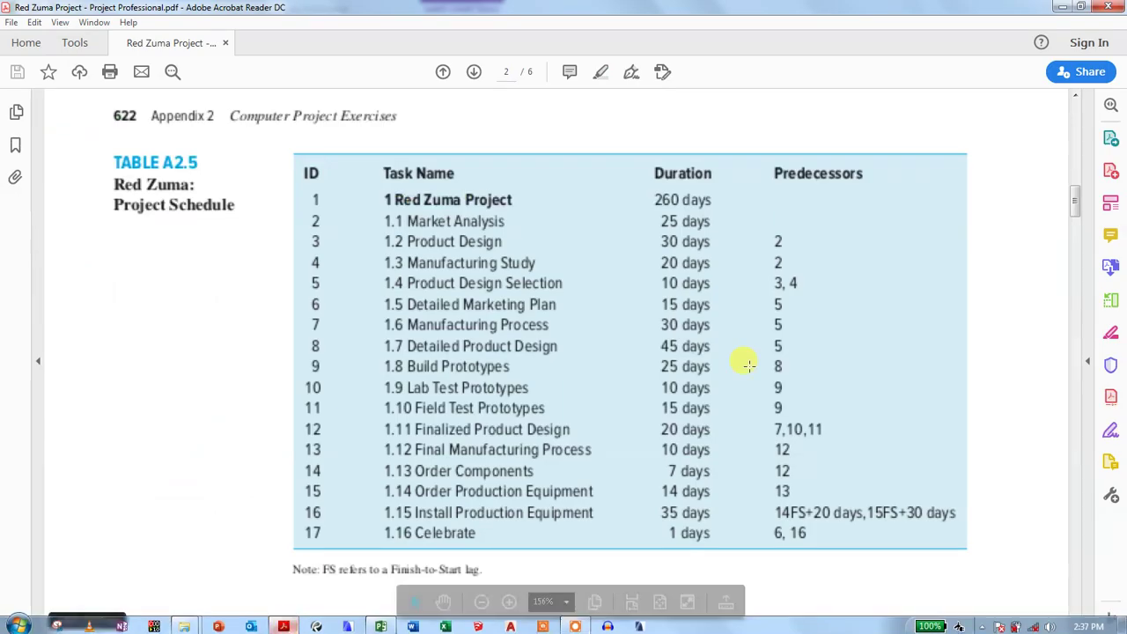
{"action": "left_click", "coordinate": [380, 623]}
{"action": "type", "text": "8"}
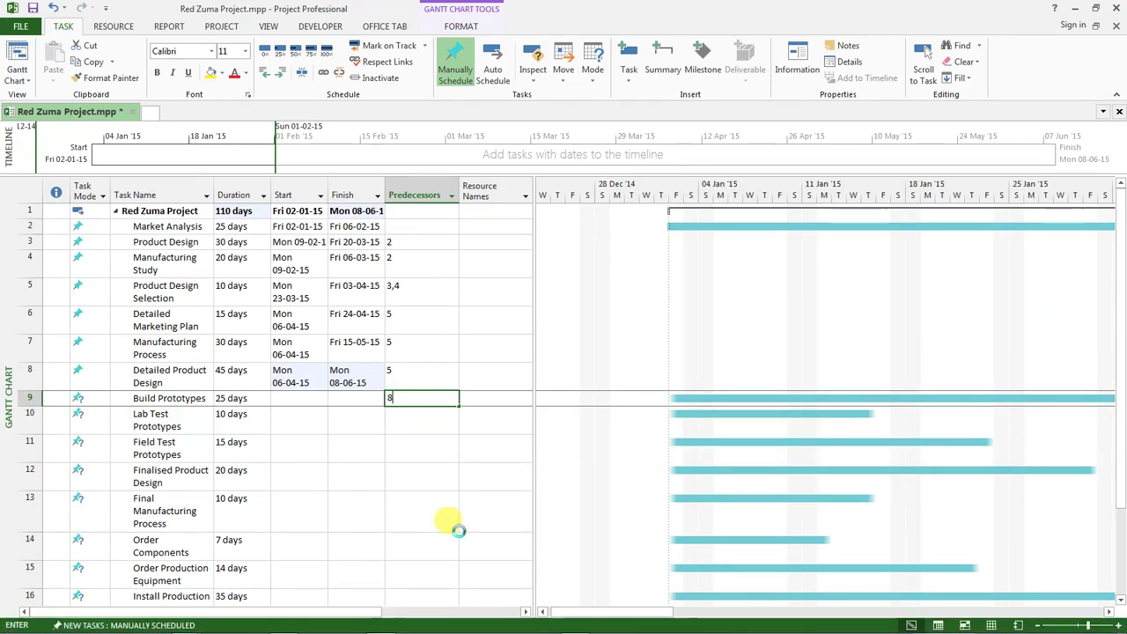
{"action": "key", "text": "Return"}
{"action": "type", "text": "9"}
{"action": "key", "text": "Return"}
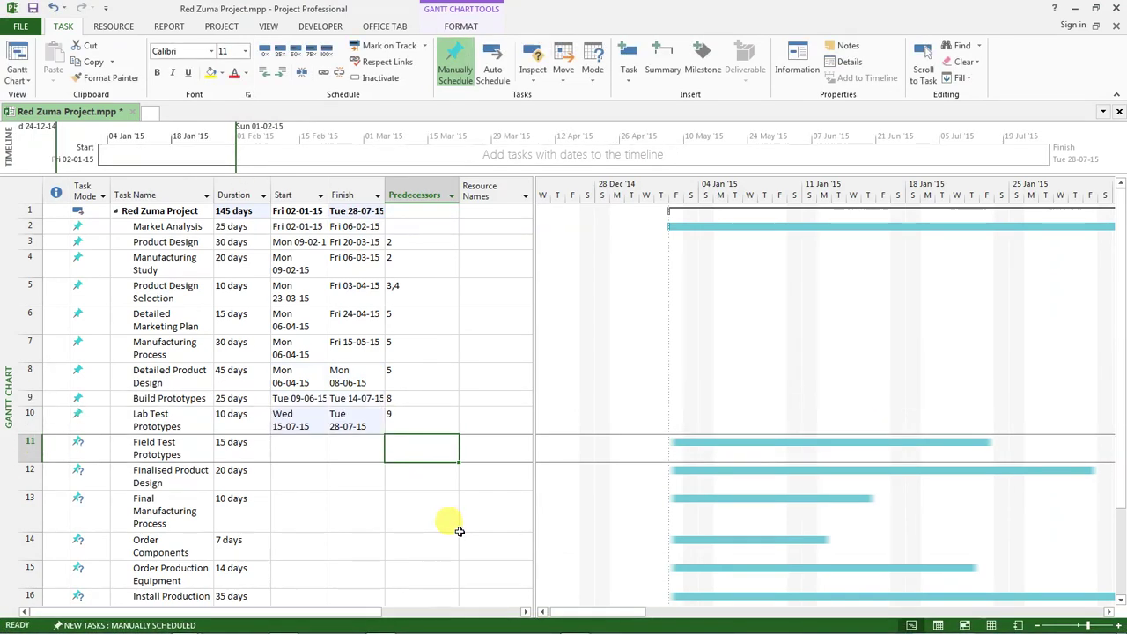
{"action": "type", "text": "9"}
{"action": "key", "text": "Return"}
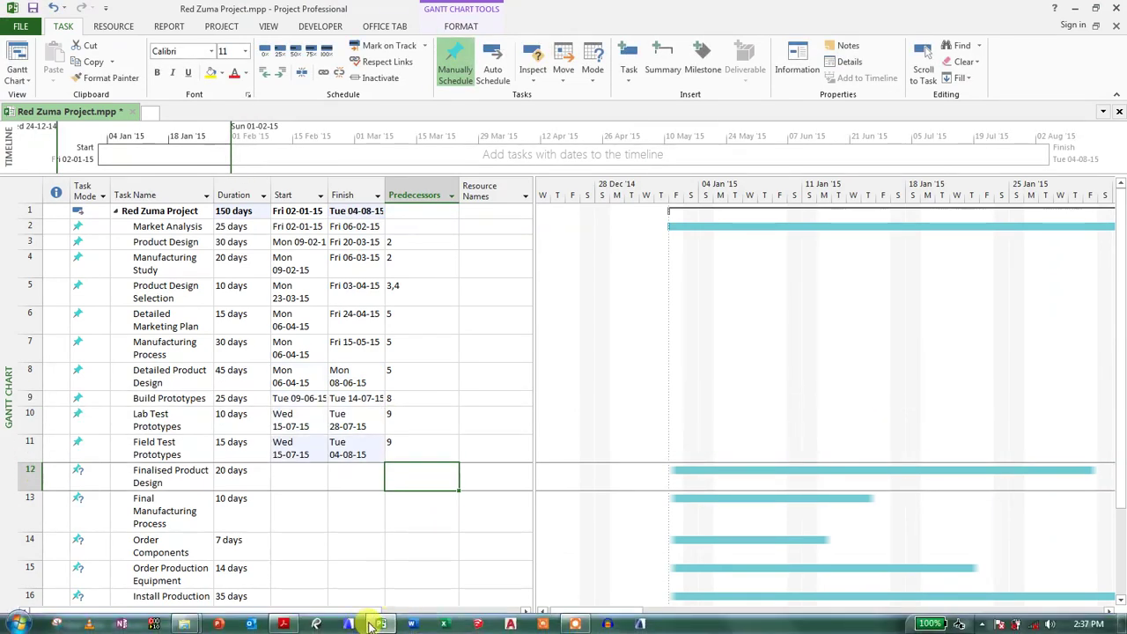
Check the Acrobat Reader PDF and set the predecessors of Finalised Product Design to 7,10,11.
{"action": "left_click", "coordinate": [286, 623]}
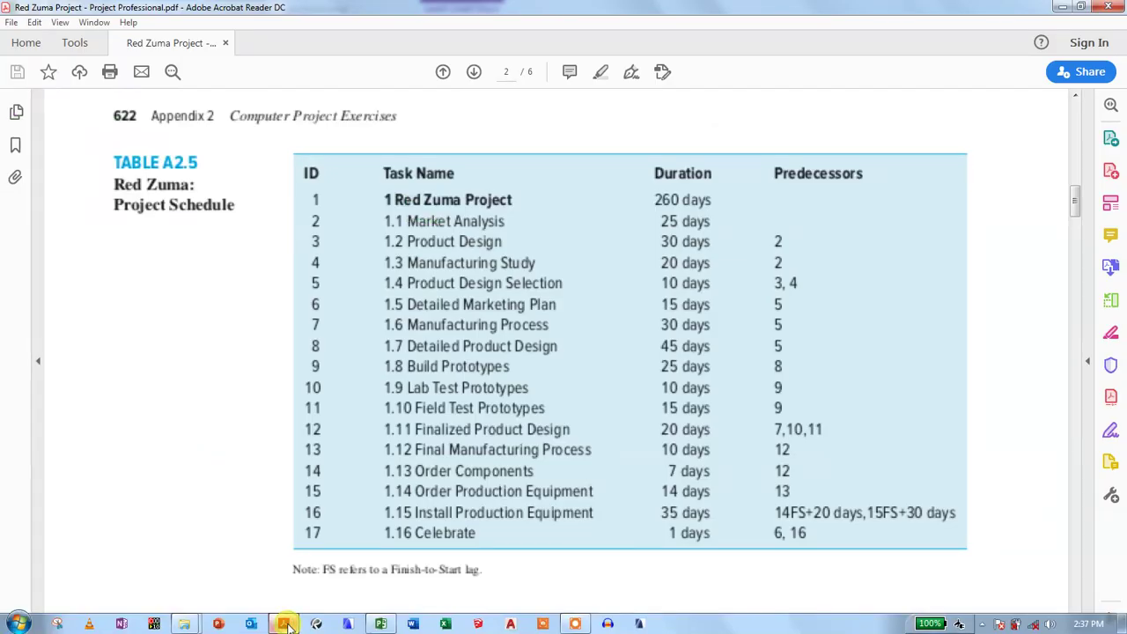
{"action": "left_click", "coordinate": [381, 623]}
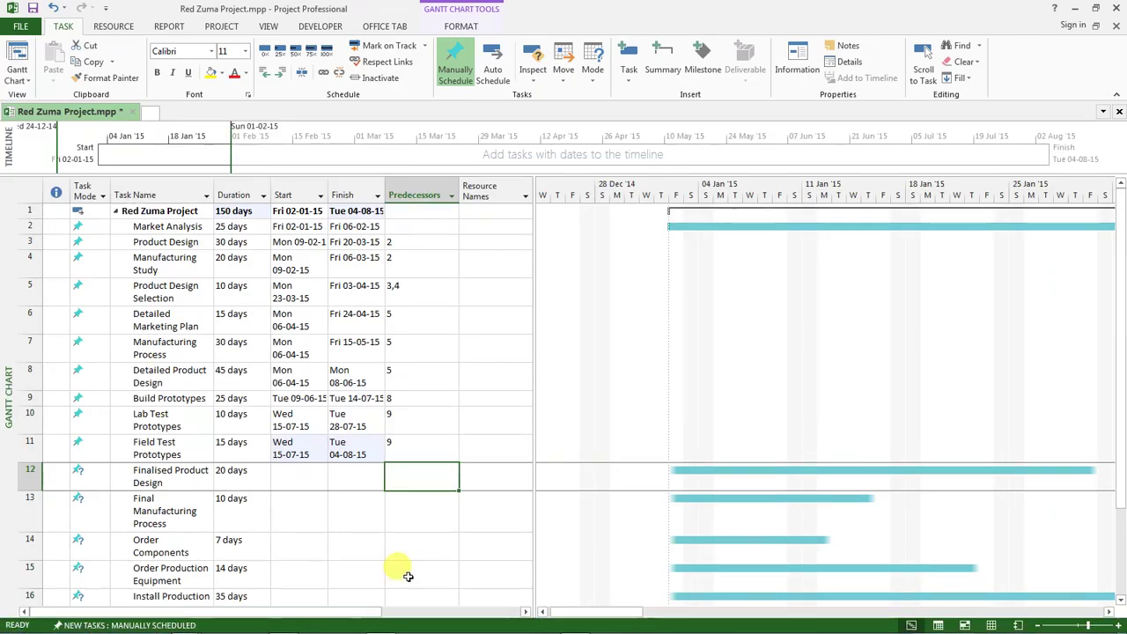
{"action": "type", "text": "7,10,11"}
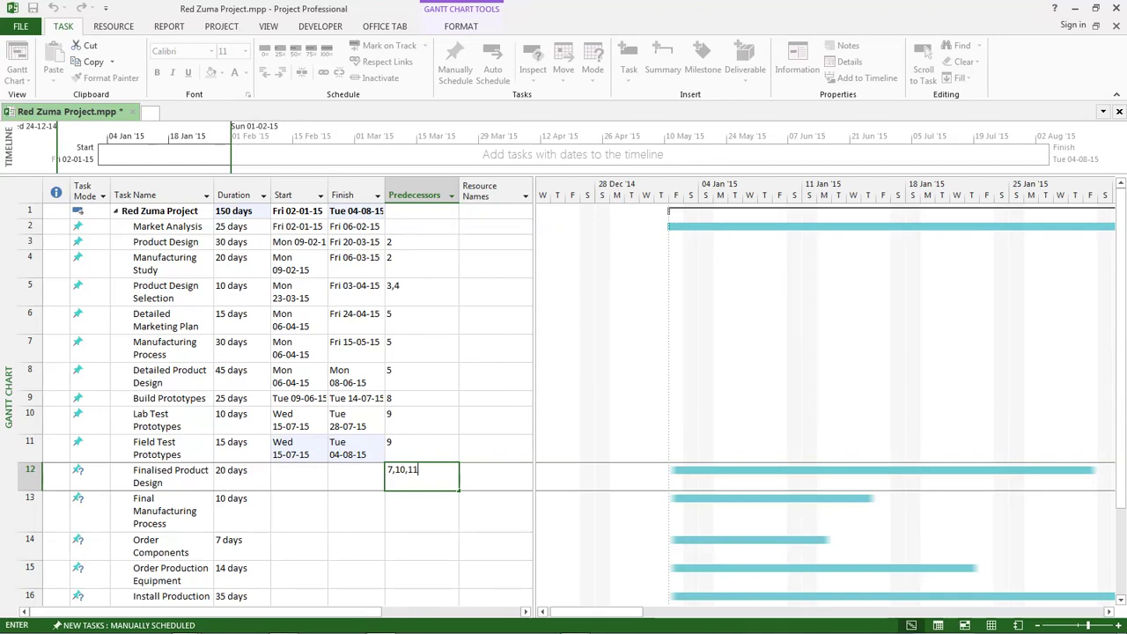
{"action": "key", "text": "Return"}
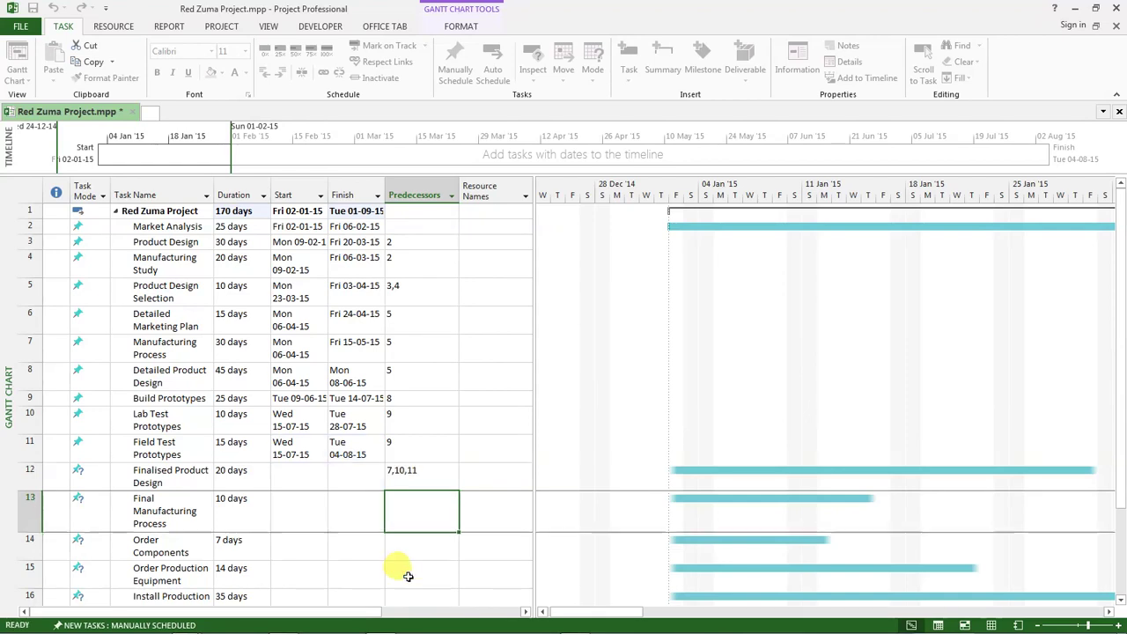
Using the Acrobat Reader PDF, set predecessor 12 for Final Manufacturing Process and Order Components, and 13 for Order Production Equipment.
{"action": "left_click", "coordinate": [286, 624]}
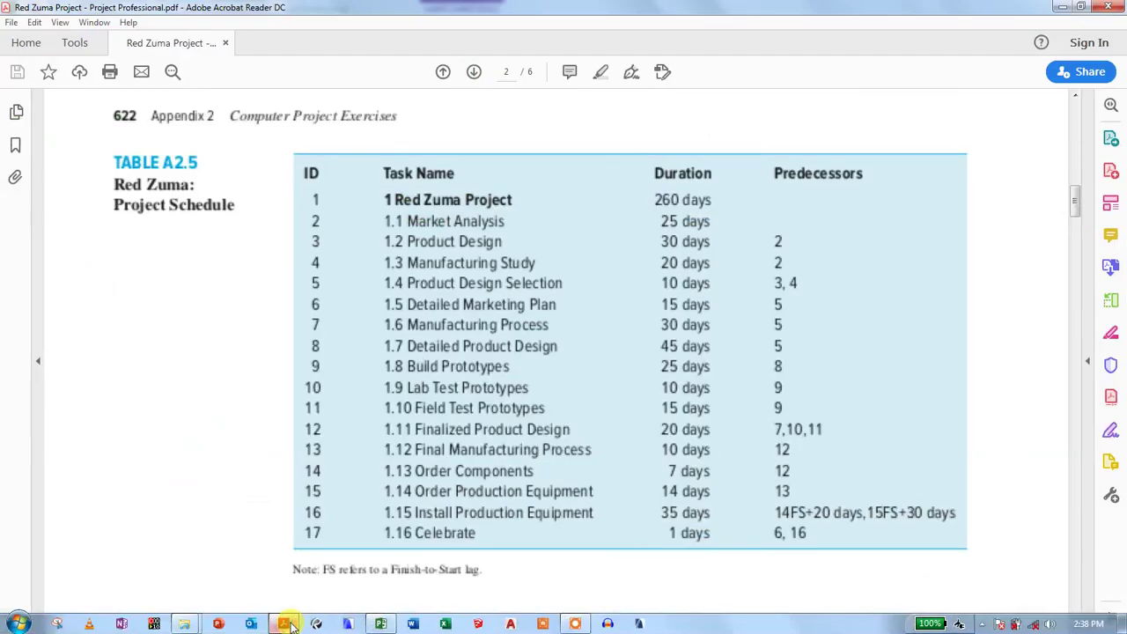
{"action": "left_click", "coordinate": [380, 623]}
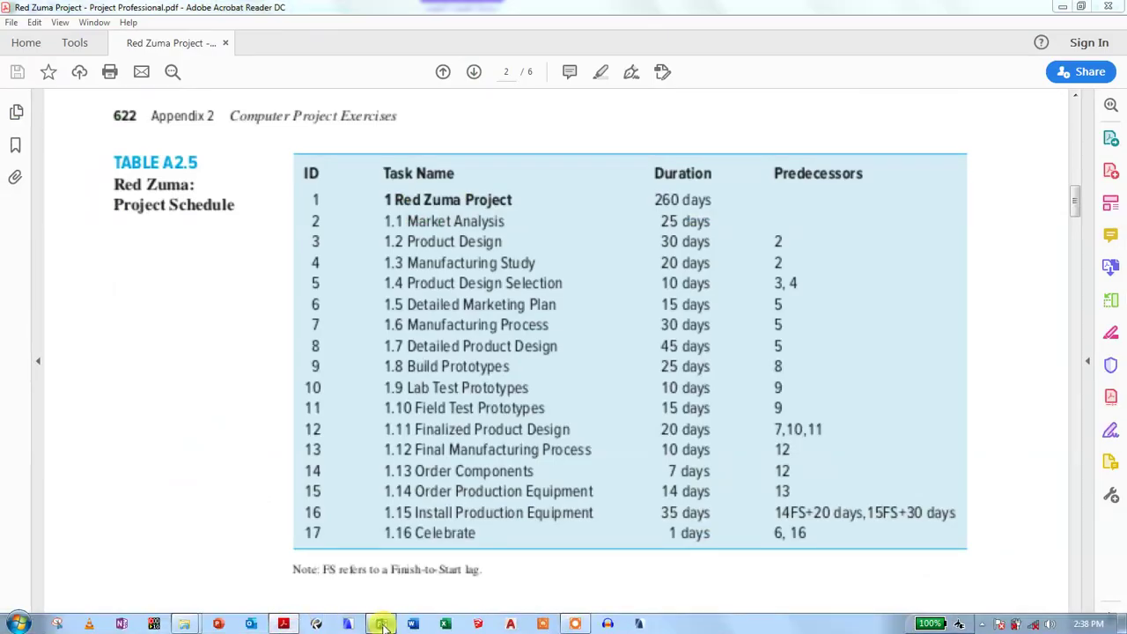
{"action": "scroll", "coordinate": [431, 510], "scroll_direction": "down", "scroll_amount": 2}
{"action": "type", "text": "12"}
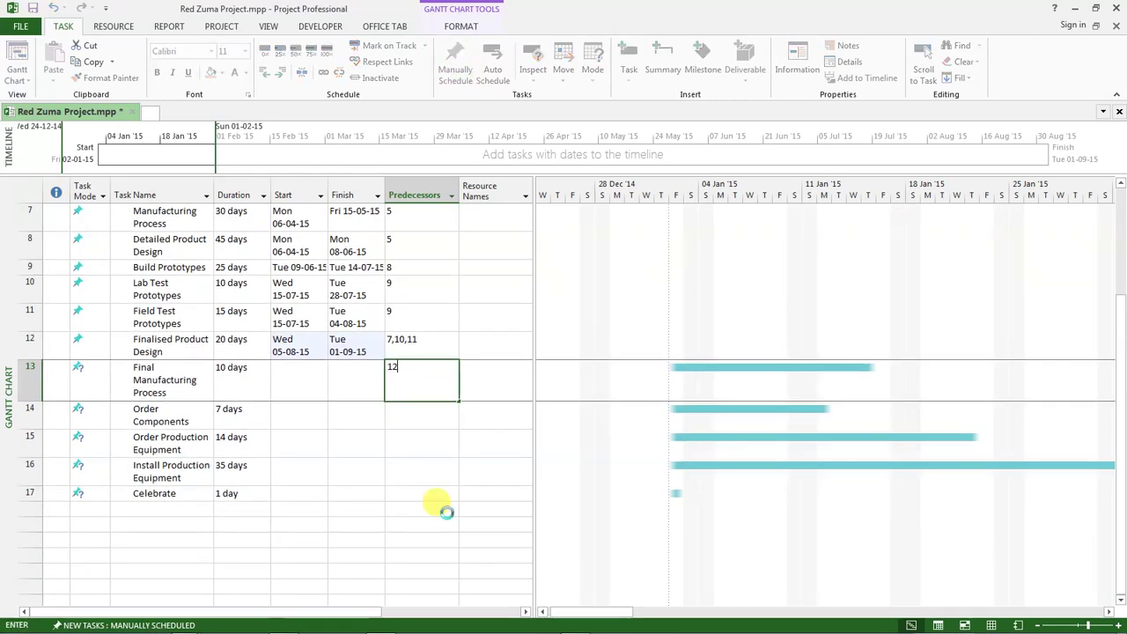
{"action": "key", "text": "Return"}
{"action": "type", "text": "12"}
{"action": "key", "text": "Return"}
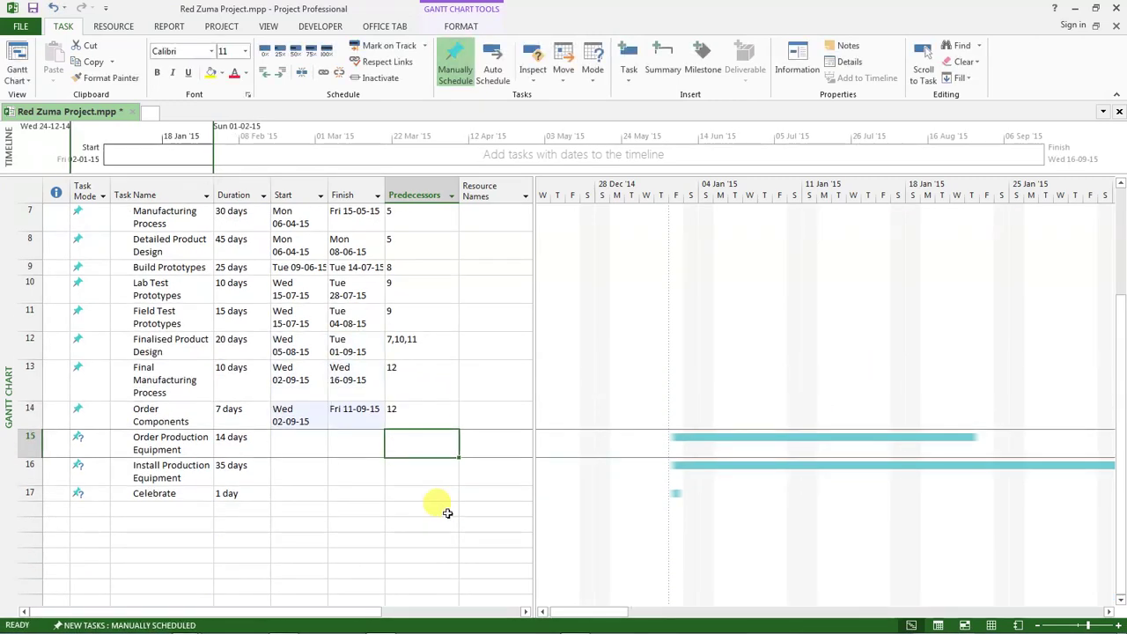
{"action": "key", "text": "F2"}
{"action": "type", "text": "13"}
{"action": "key", "text": "Return"}
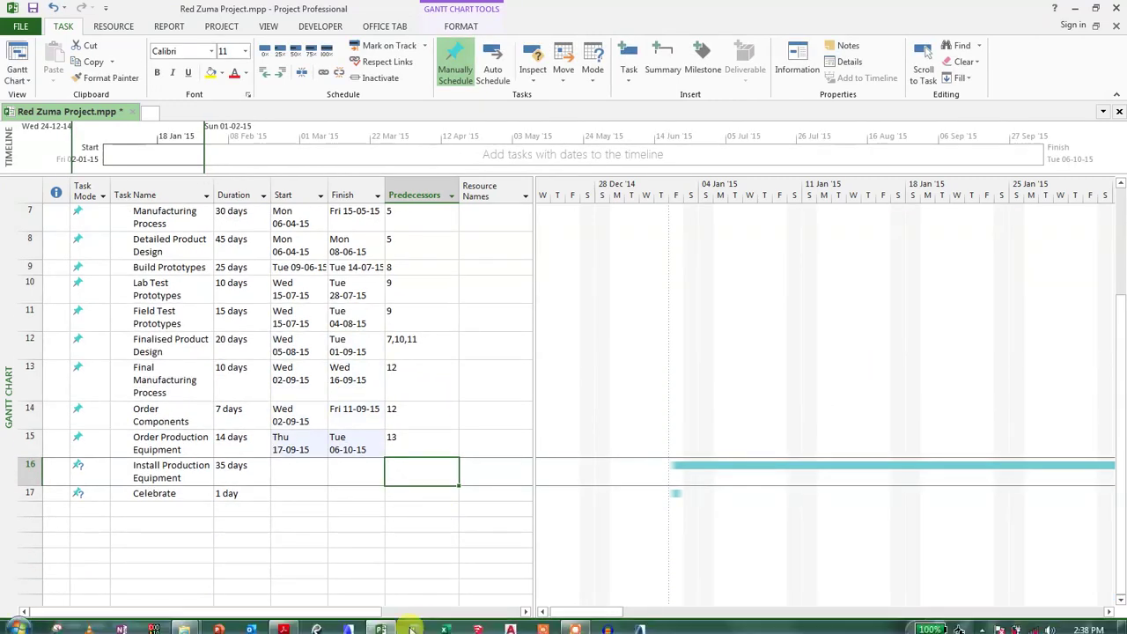
Look up Install Production Equipment in the Acrobat Reader PDF and enter 14,15 as its predecessors.
{"action": "mouse_move", "coordinate": [414, 627]}
{"action": "left_click", "coordinate": [283, 624]}
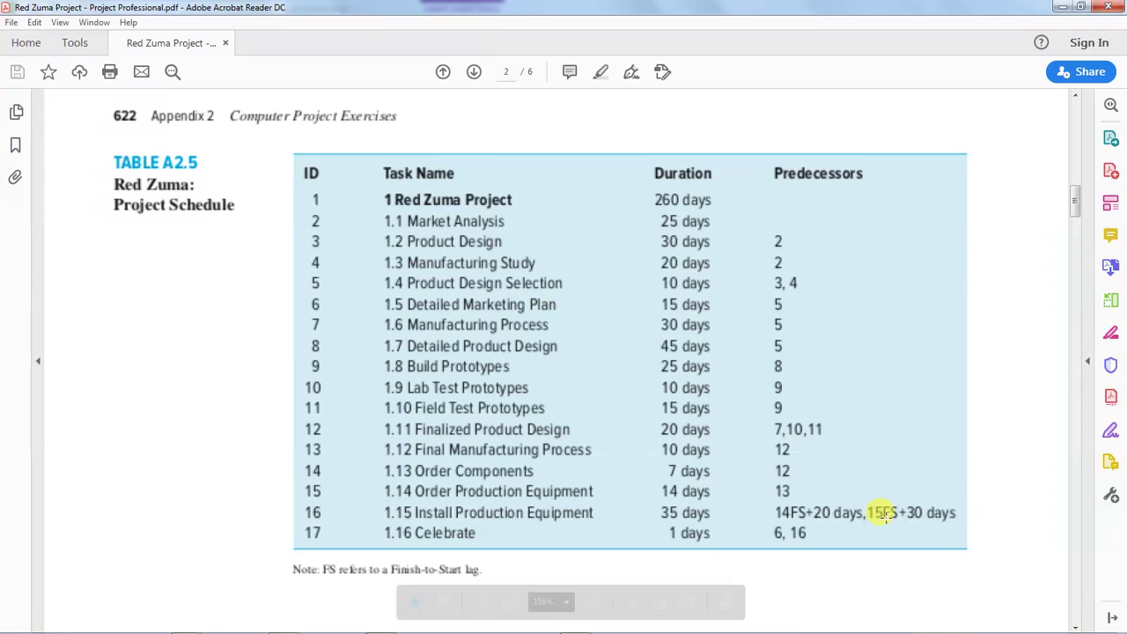
{"action": "mouse_move", "coordinate": [413, 626]}
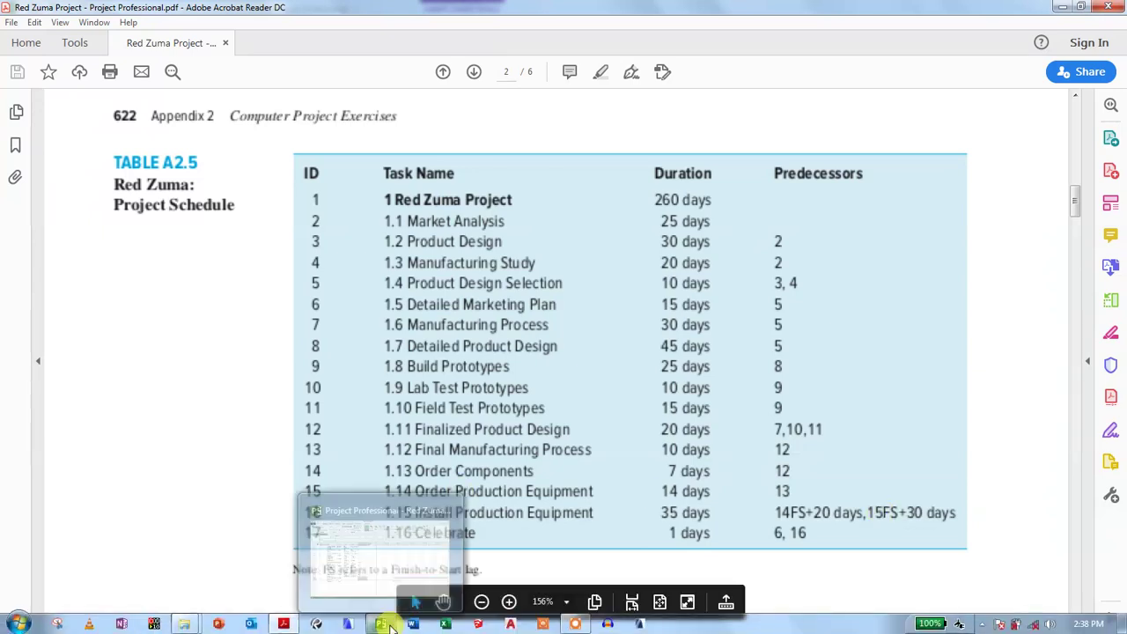
{"action": "left_click", "coordinate": [378, 568]}
{"action": "type", "text": "1"}
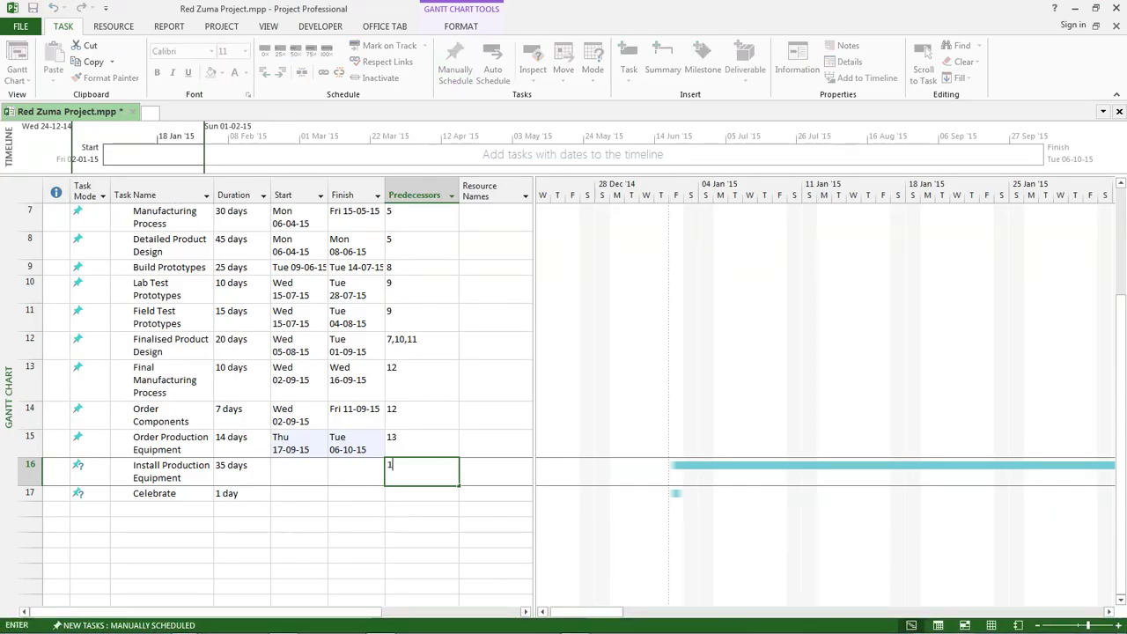
{"action": "type", "text": "4,15"}
{"action": "key", "text": "Return"}
In the task information of Install Production Equipment, give the Order Components predecessor a 20-day lag, as listed in the Acrobat Reader PDF.
{"action": "left_click", "coordinate": [414, 472]}
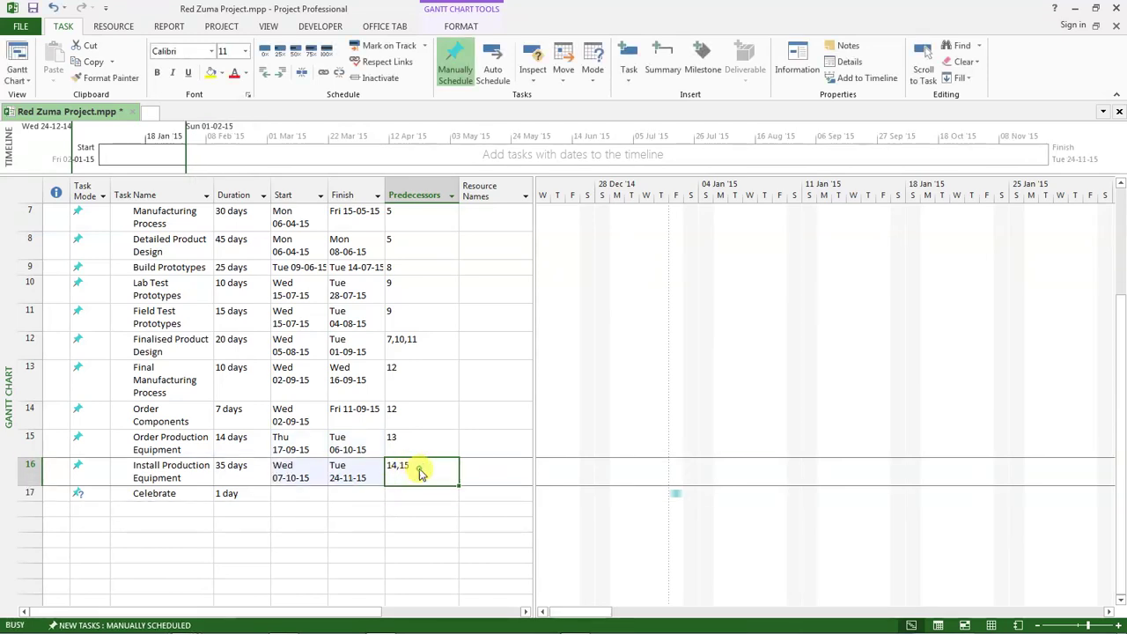
{"action": "double_click", "coordinate": [420, 471]}
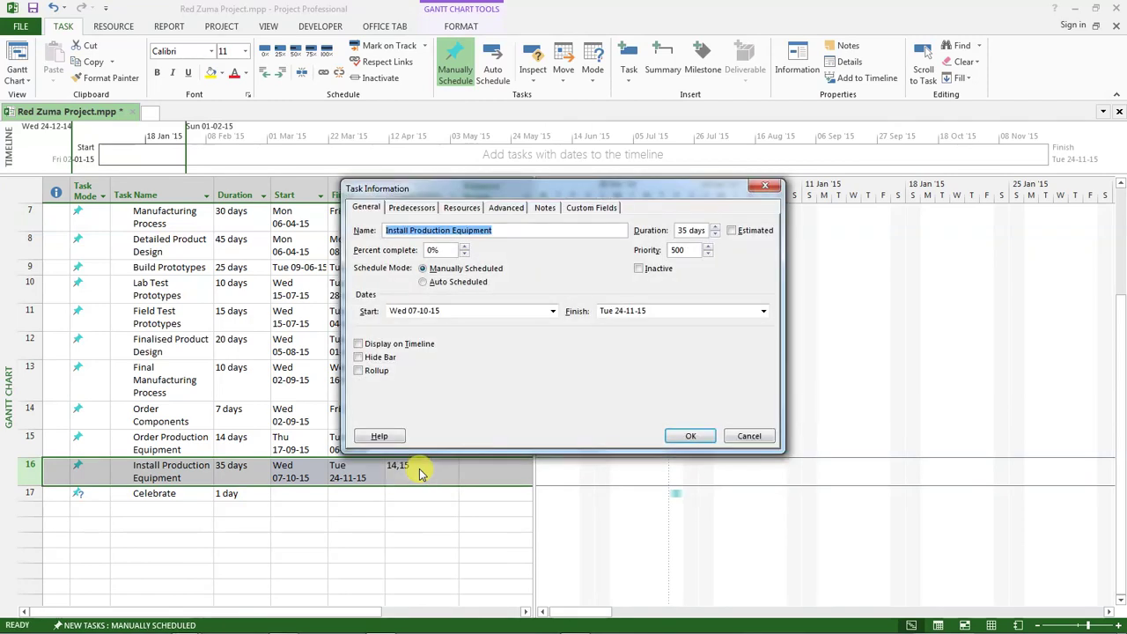
{"action": "left_click_drag", "start_coordinate": [469, 198], "coordinate": [462, 245]}
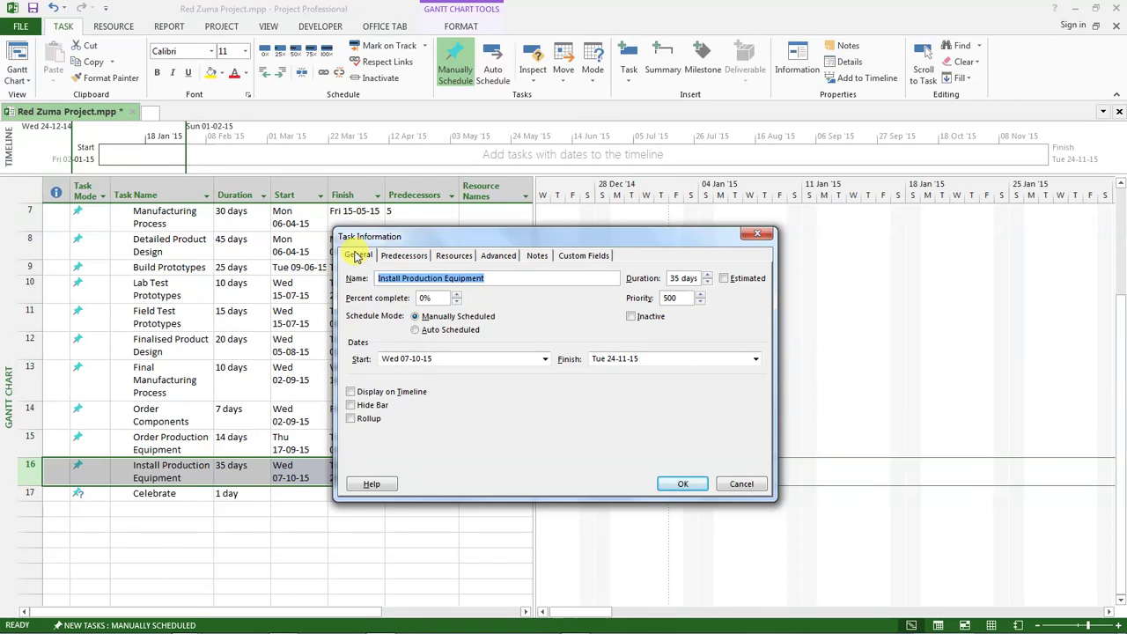
{"action": "left_click", "coordinate": [403, 257]}
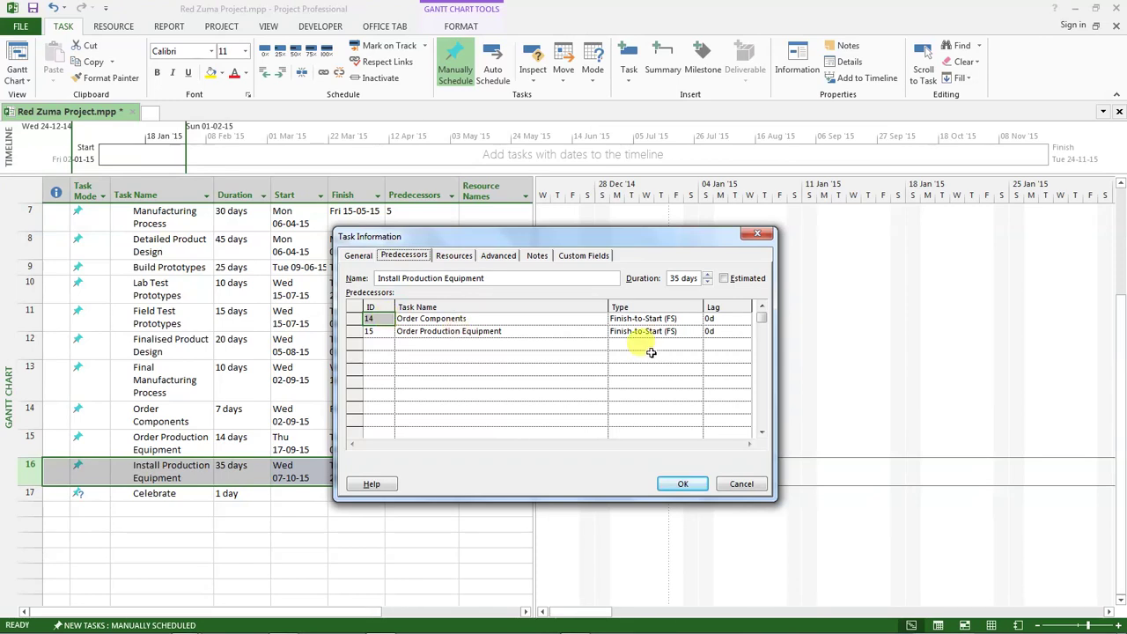
{"action": "left_click", "coordinate": [666, 319]}
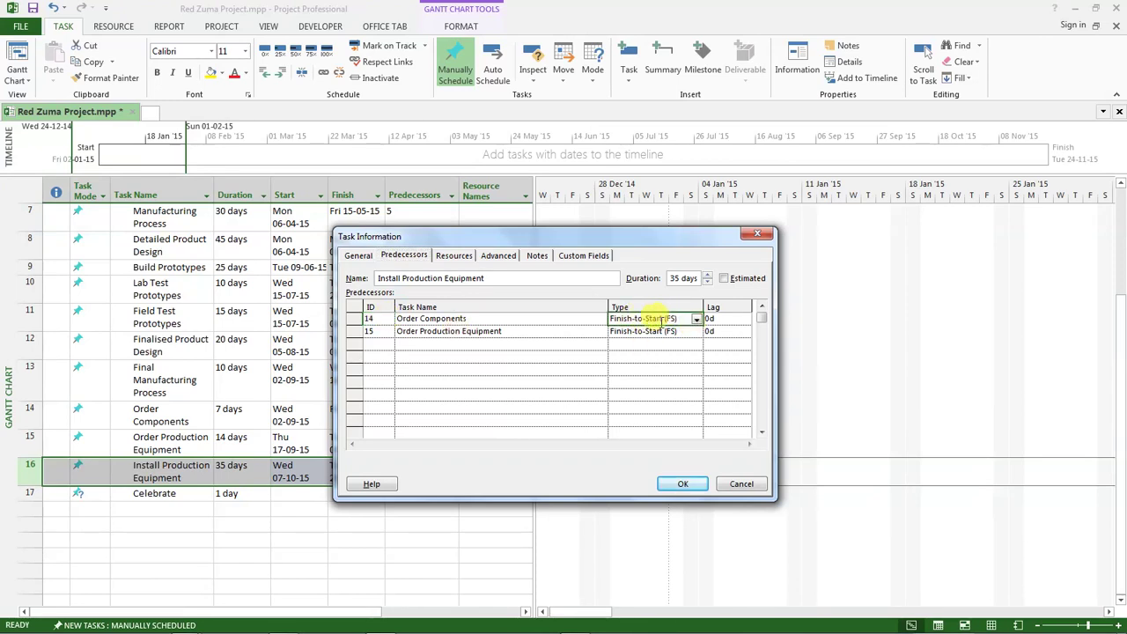
{"action": "left_click", "coordinate": [718, 319]}
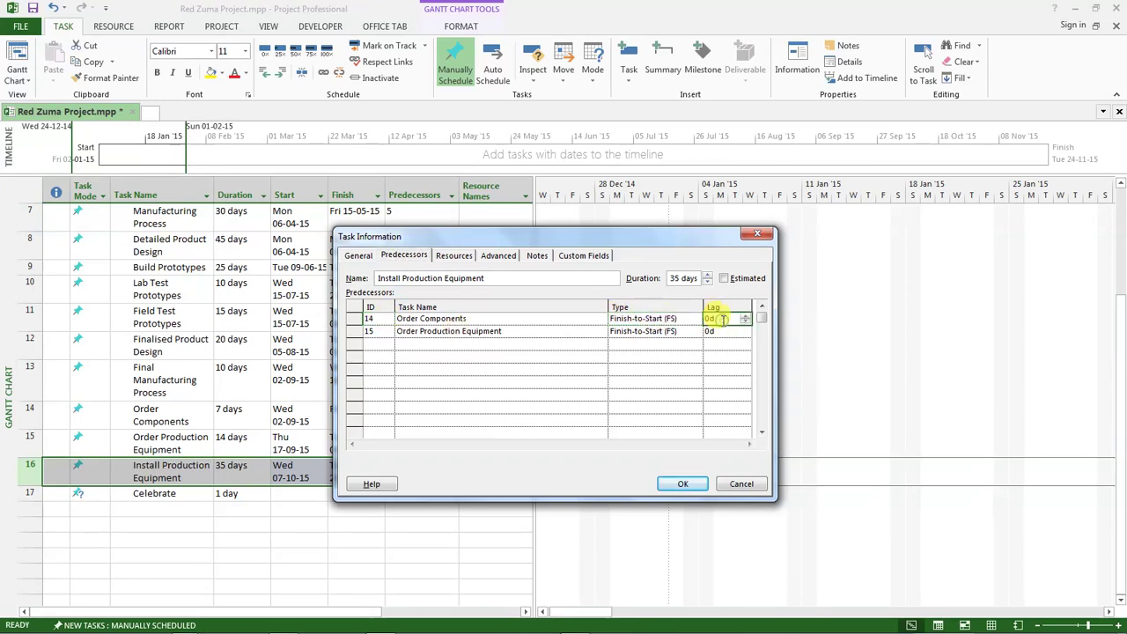
{"action": "left_click", "coordinate": [296, 623]}
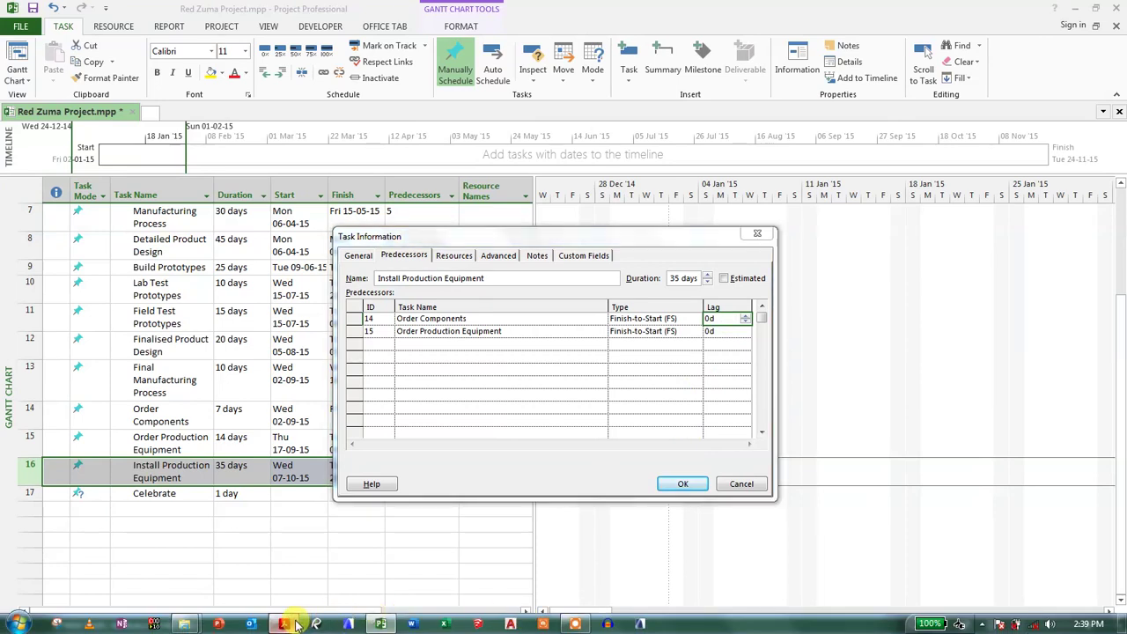
{"action": "left_click", "coordinate": [380, 623]}
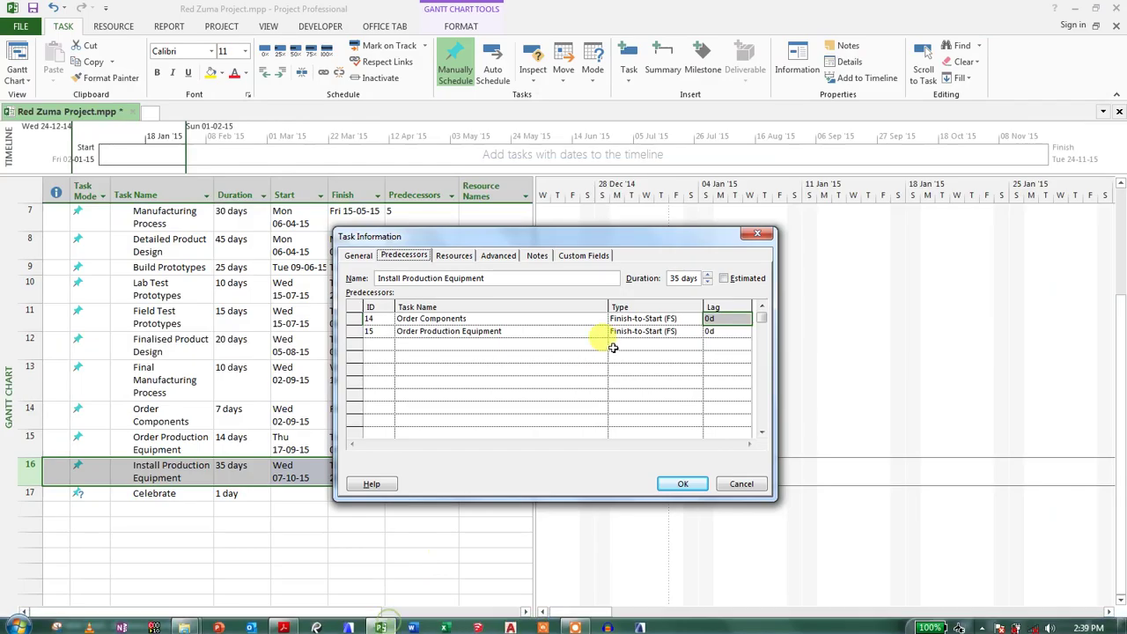
{"action": "left_click", "coordinate": [712, 322]}
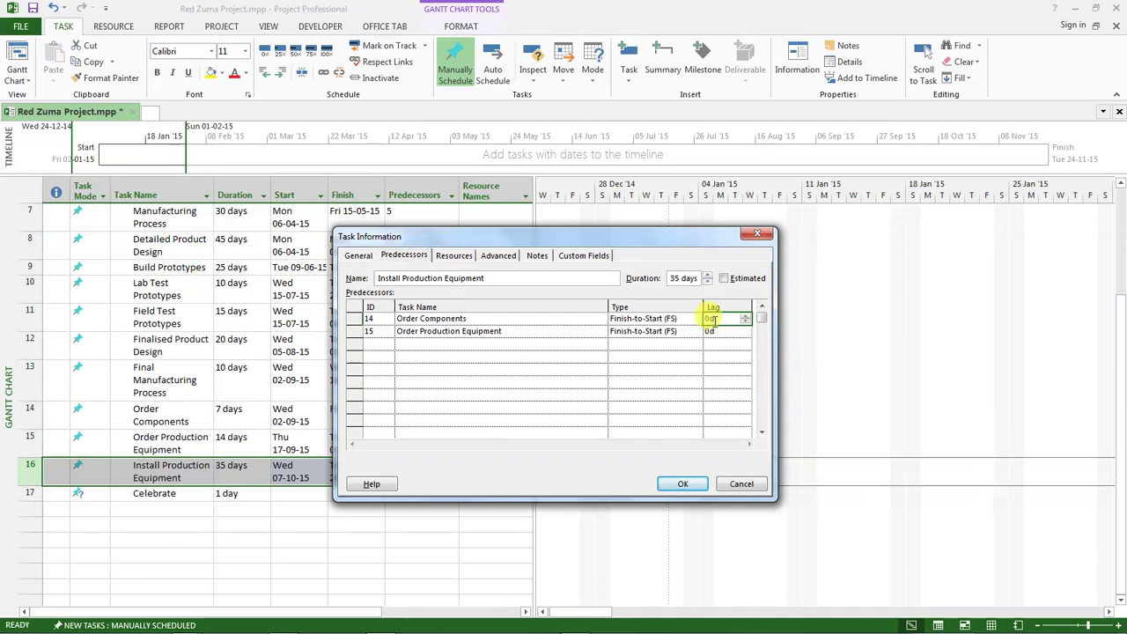
{"action": "type", "text": "20"}
{"action": "key", "text": "Return"}
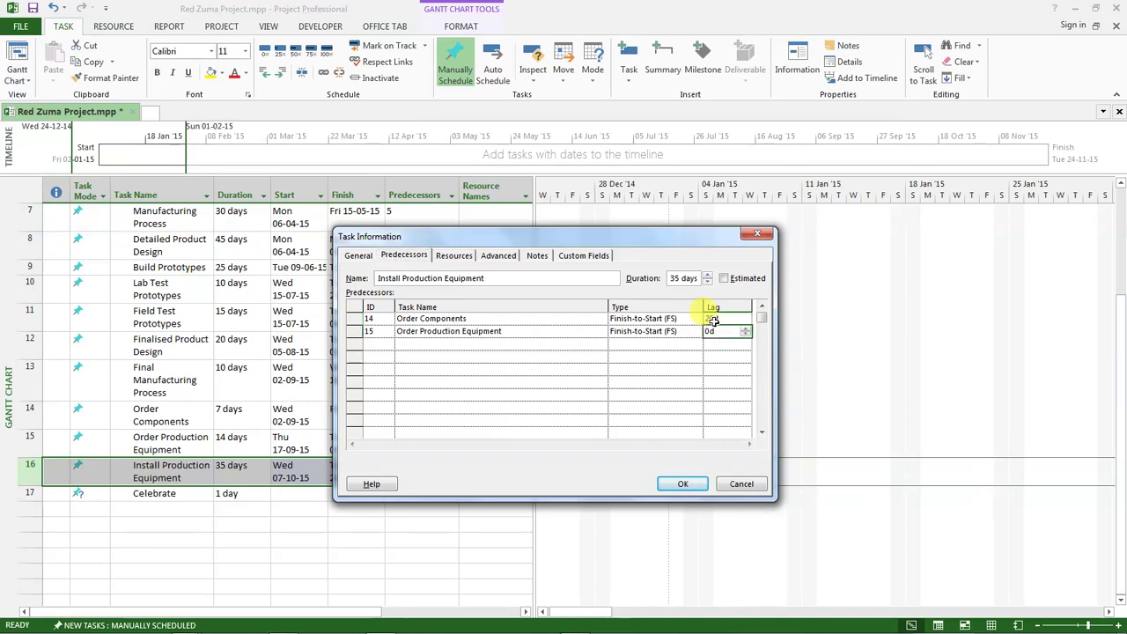
Give the Order Production Equipment predecessor a 30-day lag and apply the task information changes.
{"action": "type", "text": "30"}
{"action": "key", "text": "Return"}
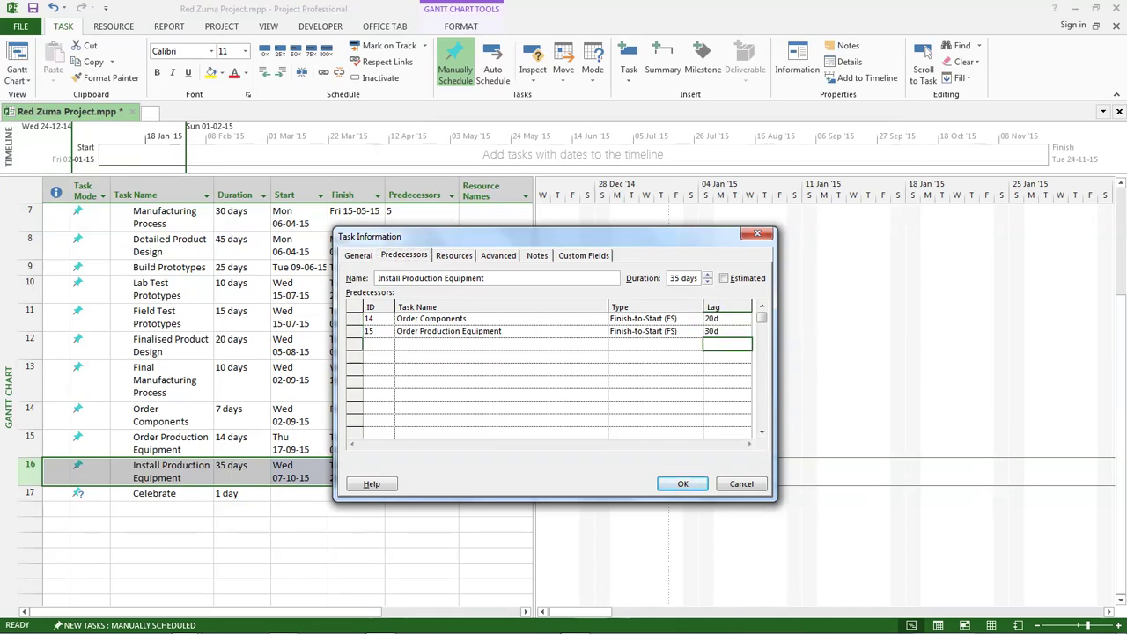
{"action": "left_click", "coordinate": [679, 484]}
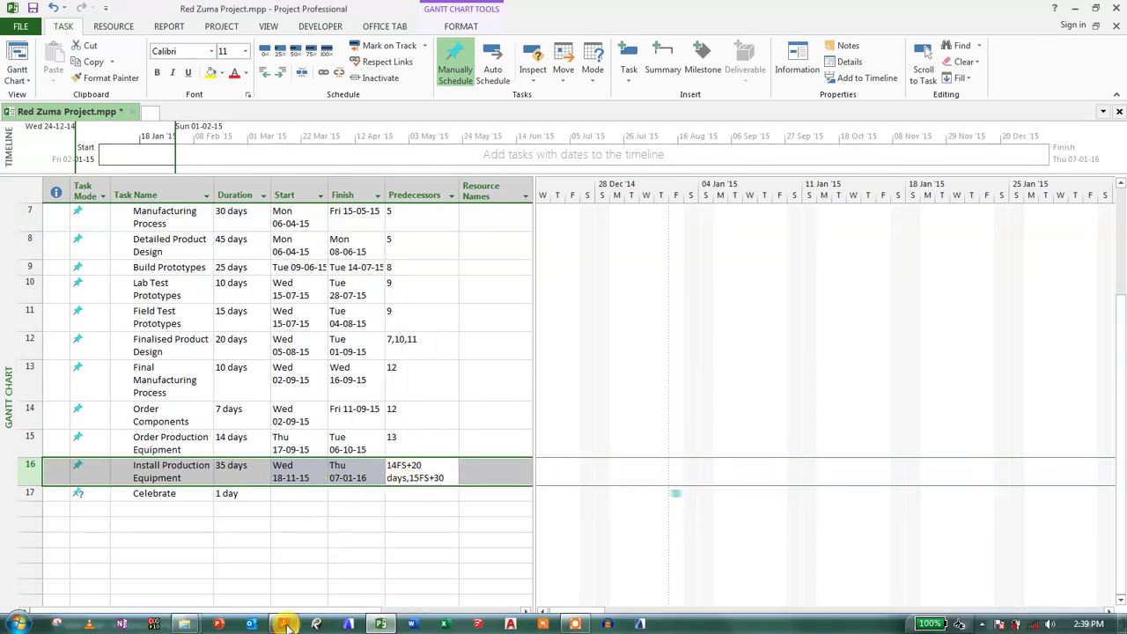
Consult the Acrobat Reader PDF and set the predecessors of Celebrate to 6,16.
{"action": "left_click", "coordinate": [284, 624]}
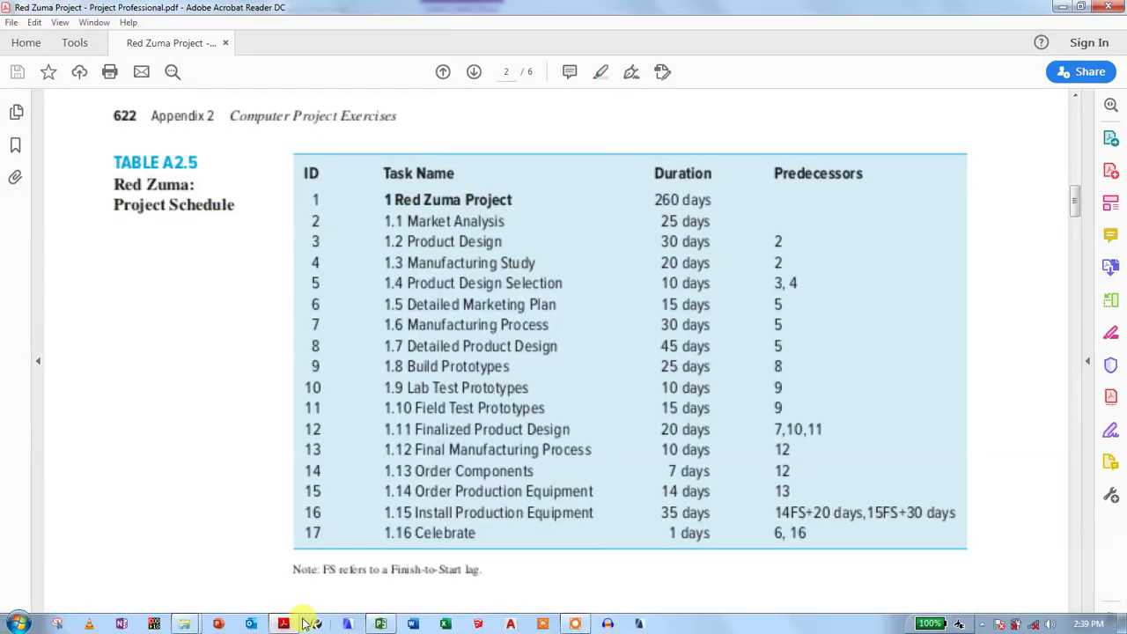
{"action": "left_click", "coordinate": [380, 623]}
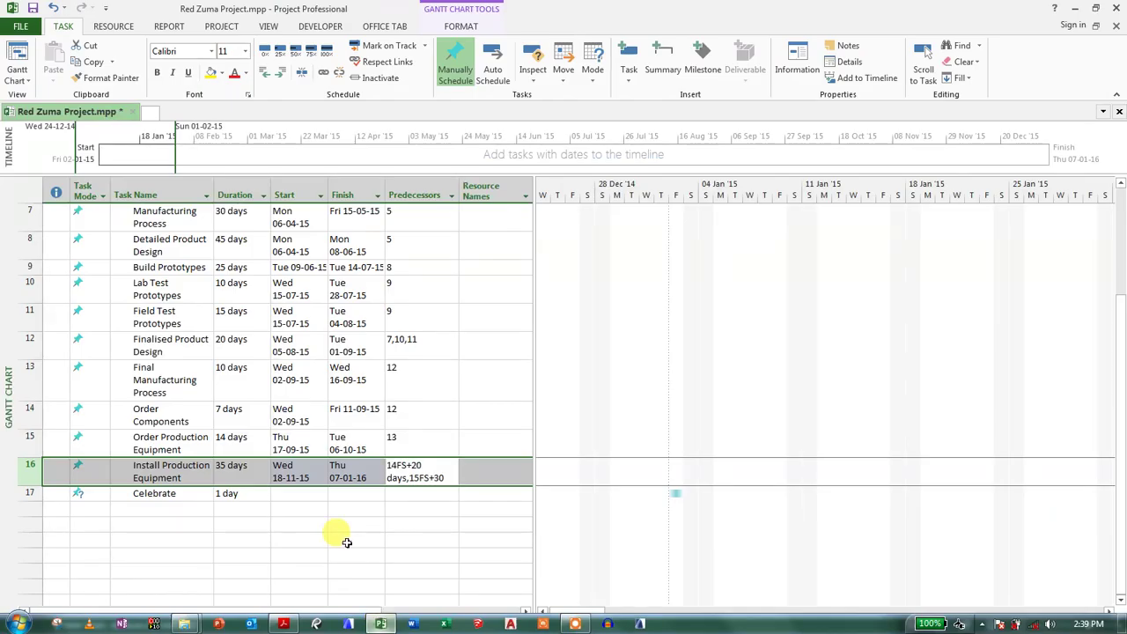
{"action": "left_click", "coordinate": [413, 495]}
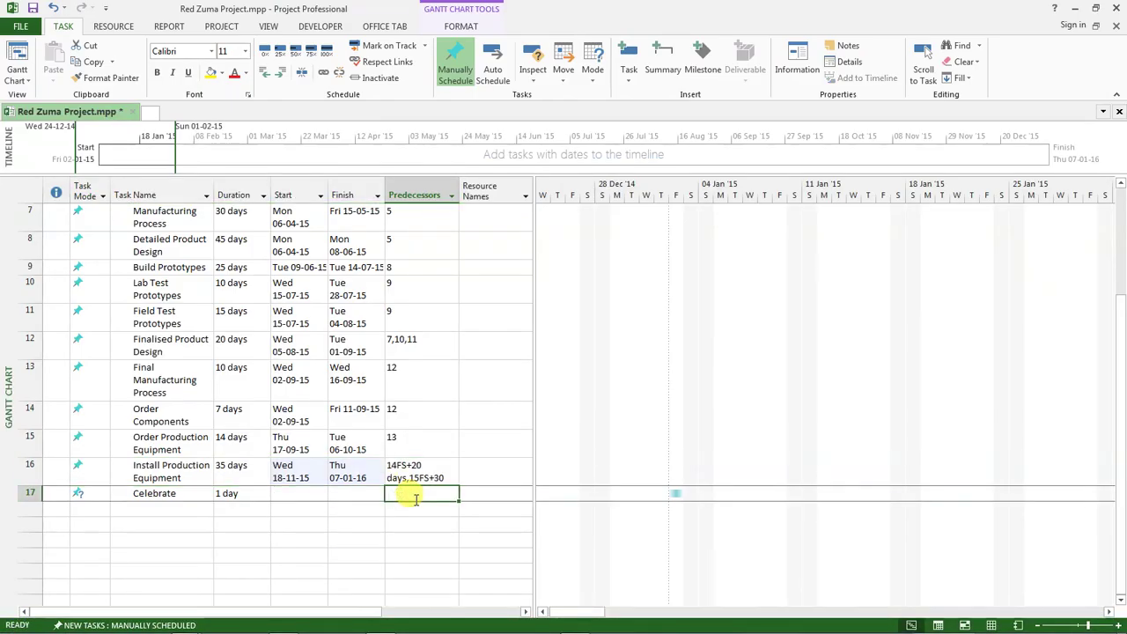
{"action": "type", "text": "6,16"}
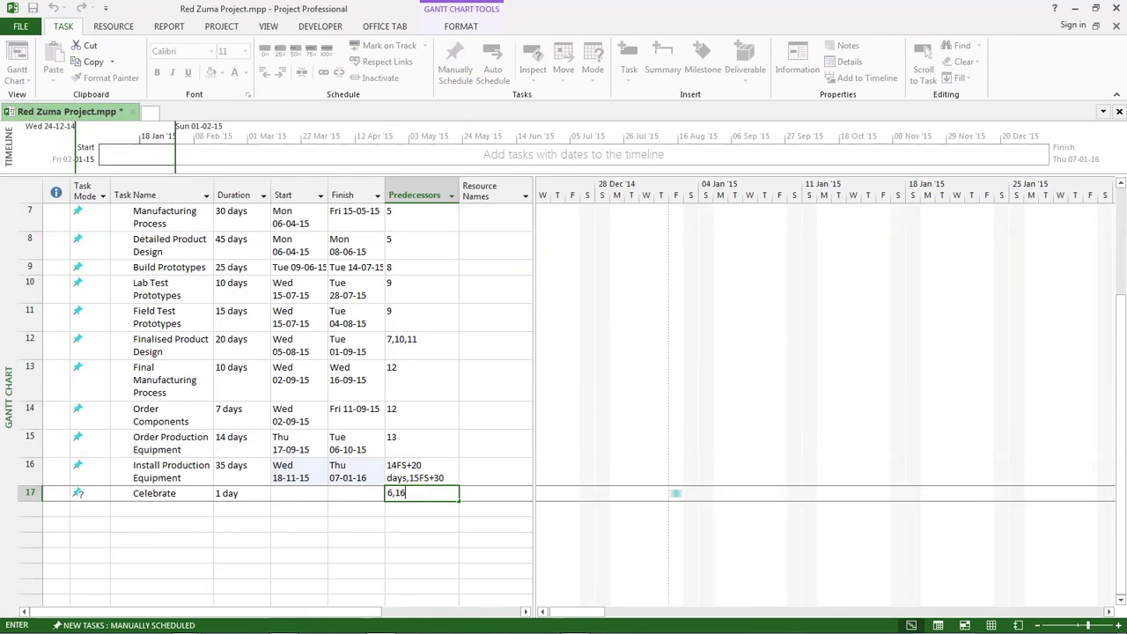
{"action": "key", "text": "Return"}
Zoom the Gantt chart out and position its timescale so the entire Red Zuma Project fits from start to finish.
{"action": "scroll", "coordinate": [413, 501], "scroll_direction": "up", "scroll_amount": 2}
{"action": "scroll", "coordinate": [413, 501], "scroll_direction": "up", "scroll_amount": 1}
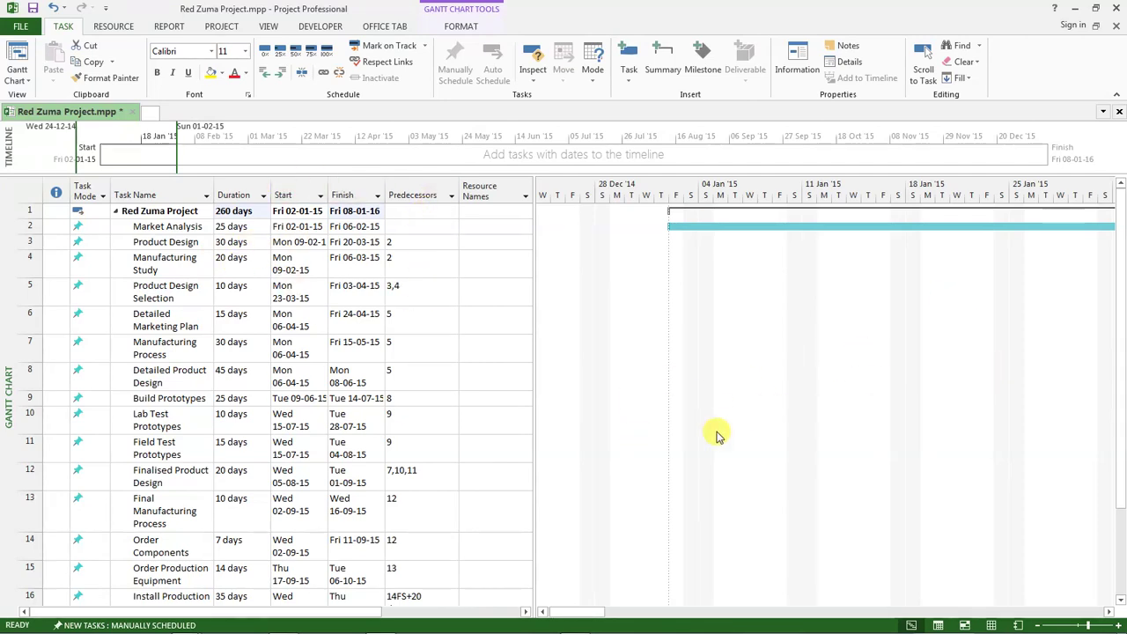
{"action": "left_click_drag", "start_coordinate": [598, 613], "coordinate": [606, 614]}
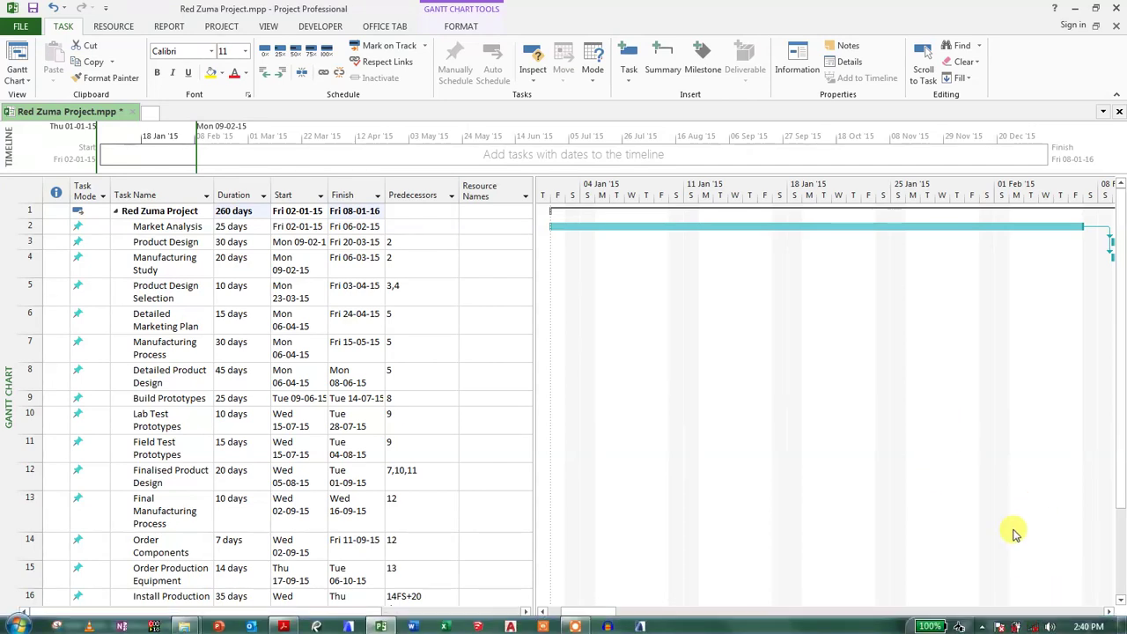
{"action": "left_click", "coordinate": [1039, 624]}
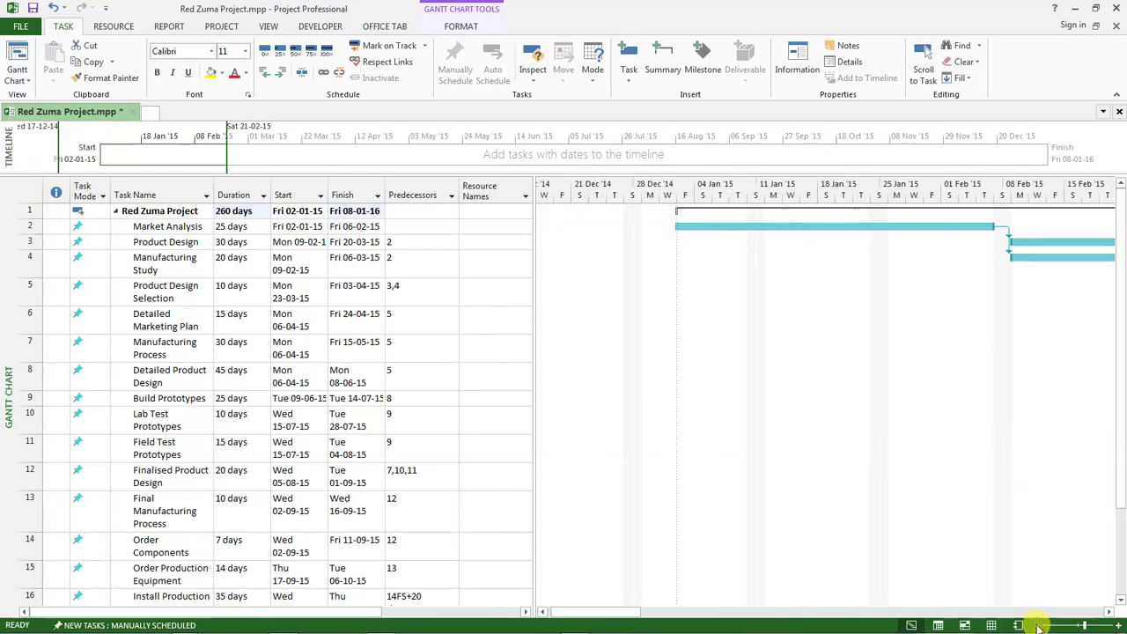
{"action": "left_click", "coordinate": [1039, 625]}
{"action": "left_click", "coordinate": [1039, 625]}
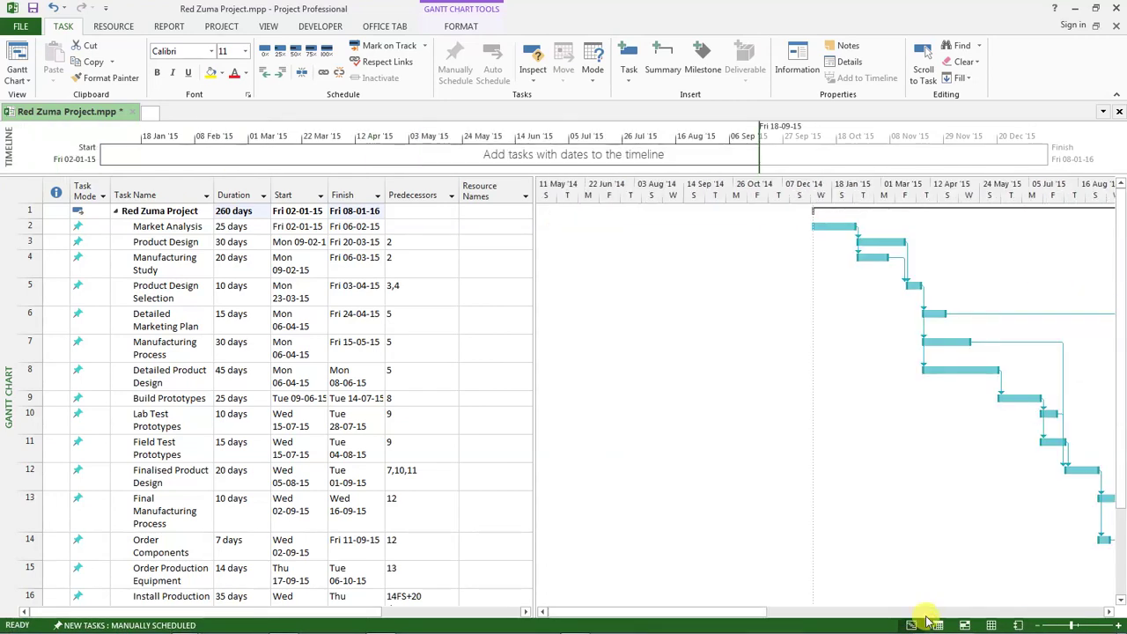
{"action": "left_click_drag", "start_coordinate": [747, 615], "coordinate": [792, 607]}
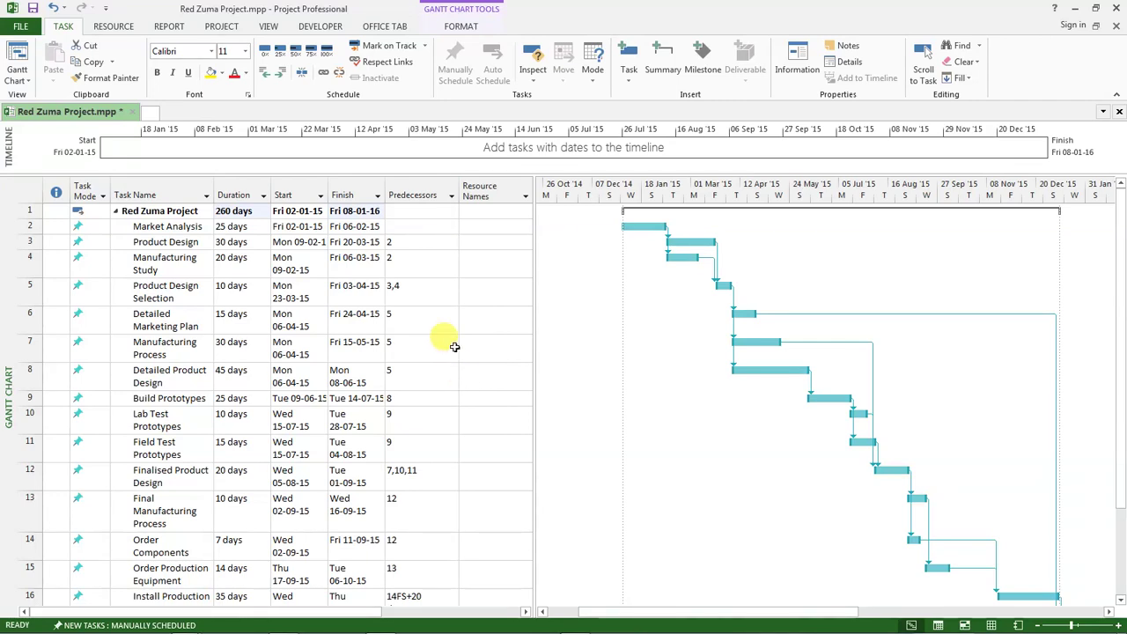
Review the schedule from the Red Zuma Project summary task down to Celebrate and check the finish date of Celebrate.
{"action": "left_click", "coordinate": [123, 210]}
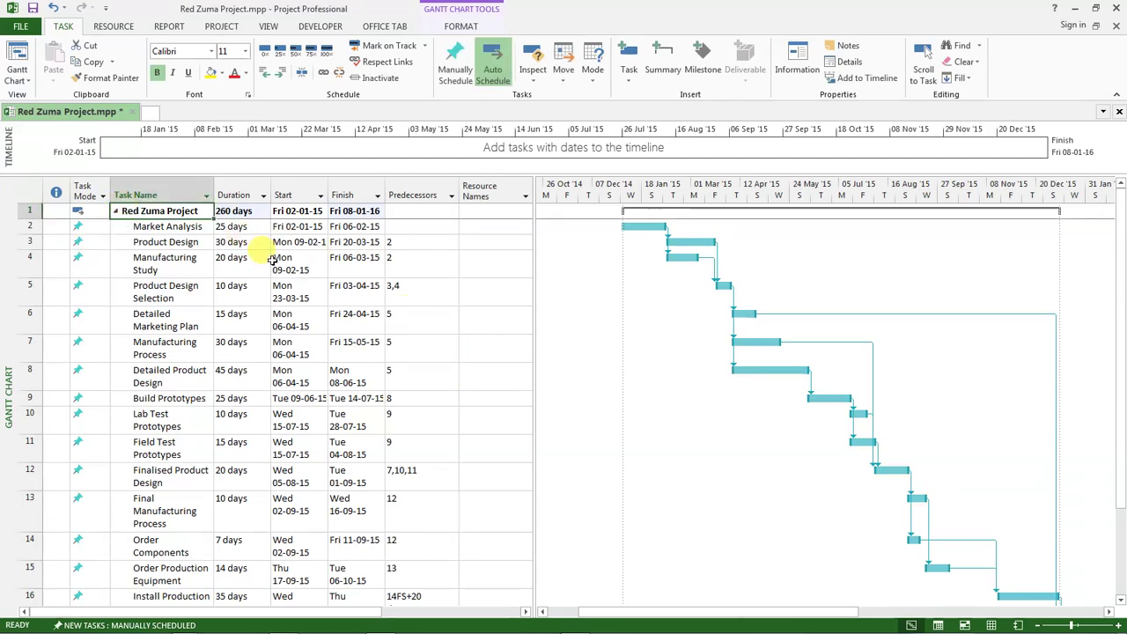
{"action": "scroll", "coordinate": [235, 357], "scroll_direction": "down", "scroll_amount": 3}
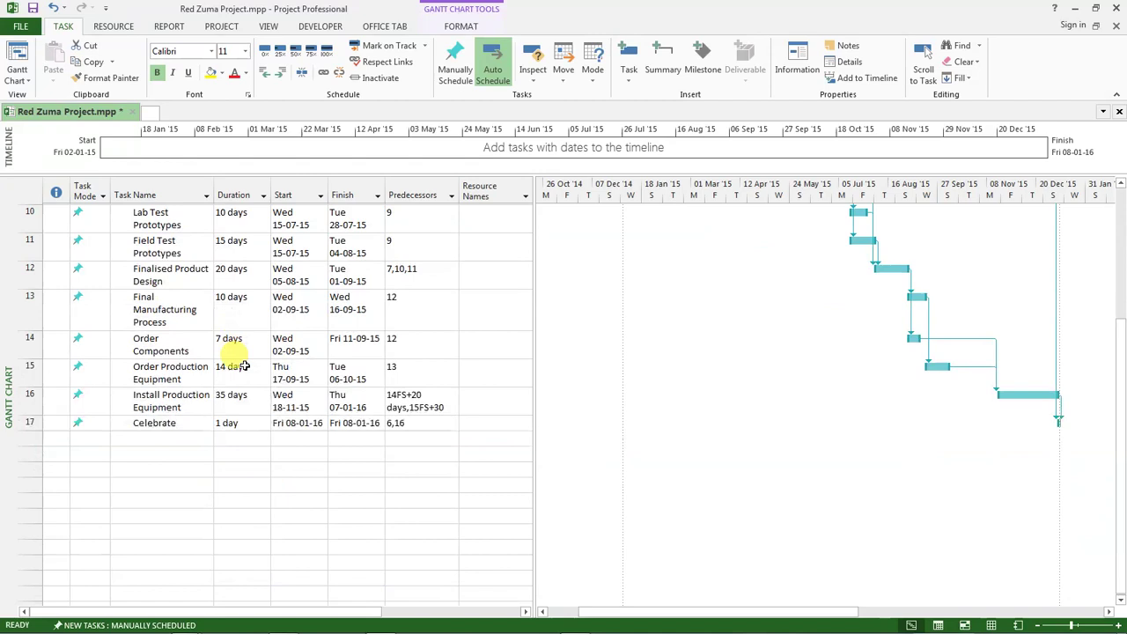
{"action": "scroll", "coordinate": [234, 368], "scroll_direction": "up", "scroll_amount": 3}
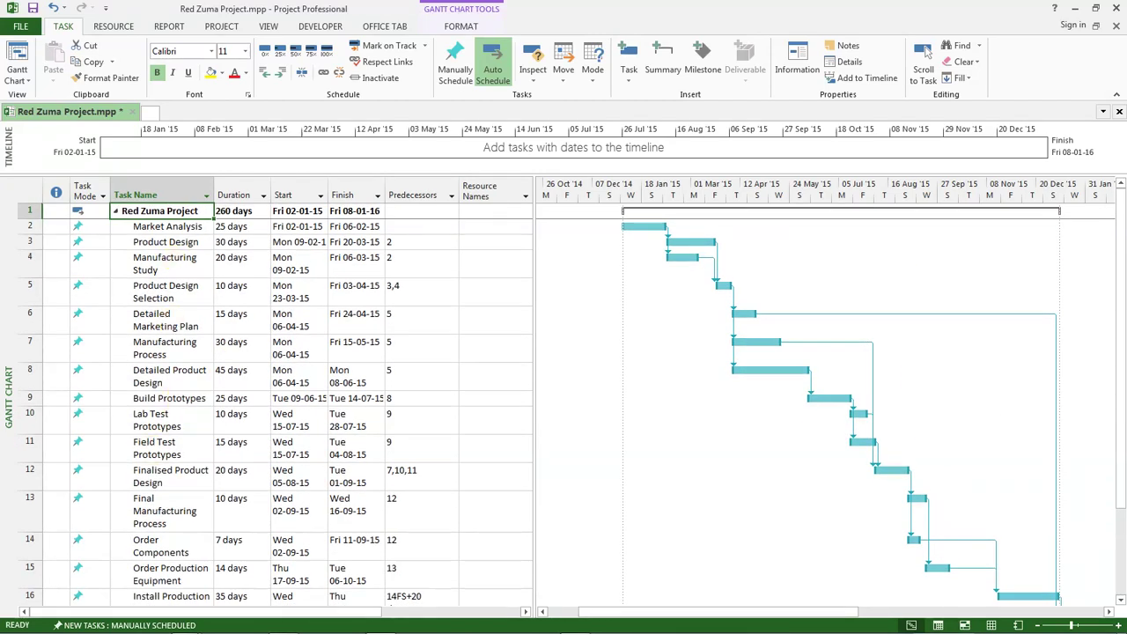
{"action": "scroll", "coordinate": [246, 432], "scroll_direction": "down", "scroll_amount": 2}
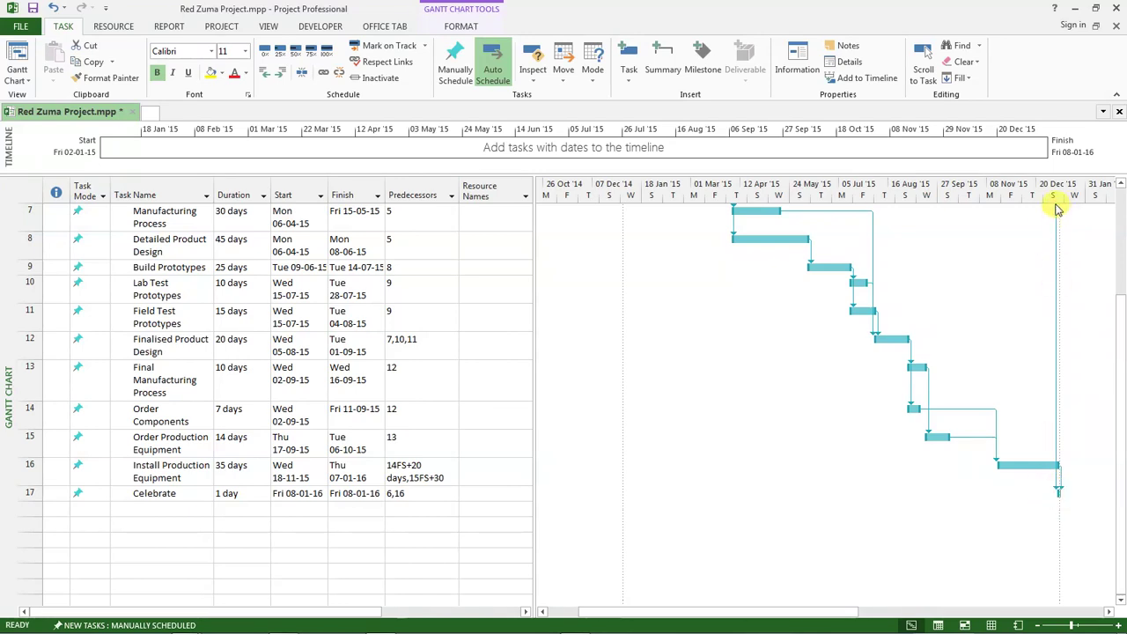
{"action": "left_click", "coordinate": [357, 496]}
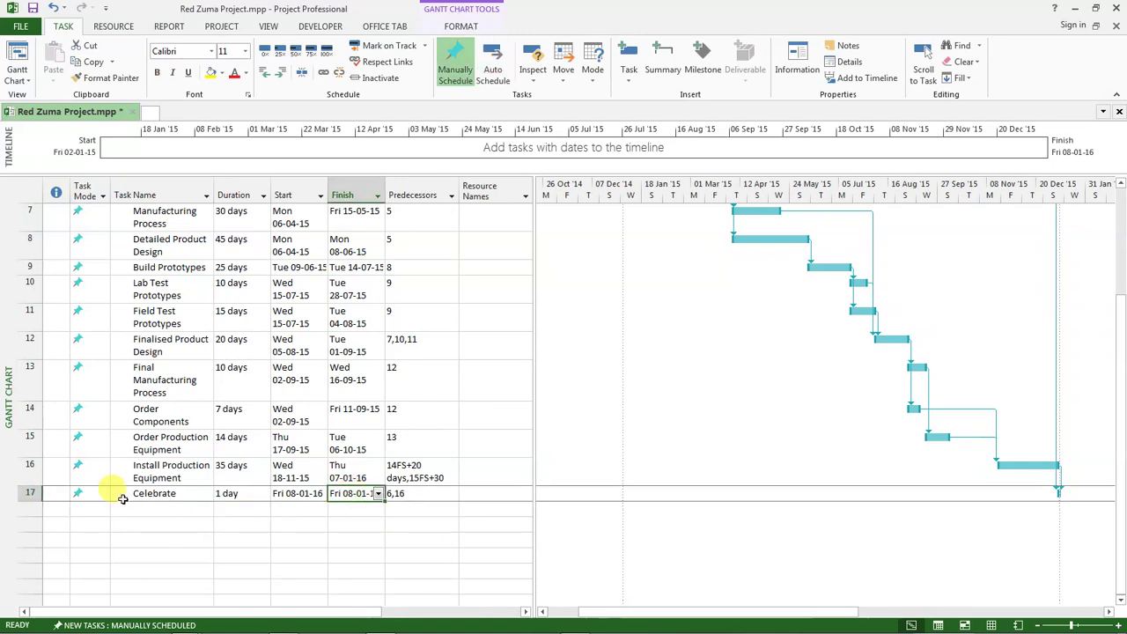
{"action": "left_click", "coordinate": [361, 493]}
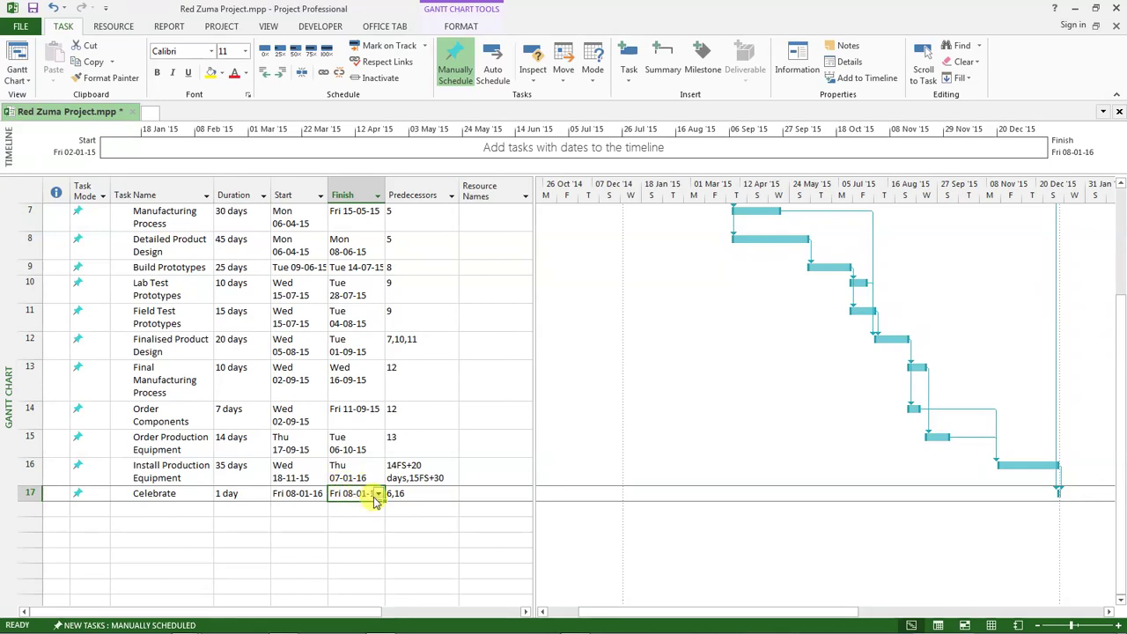
Check the finish date, Gantt bar and total duration of the Red Zuma Project summary task.
{"action": "scroll", "coordinate": [355, 502], "scroll_direction": "up", "scroll_amount": 5}
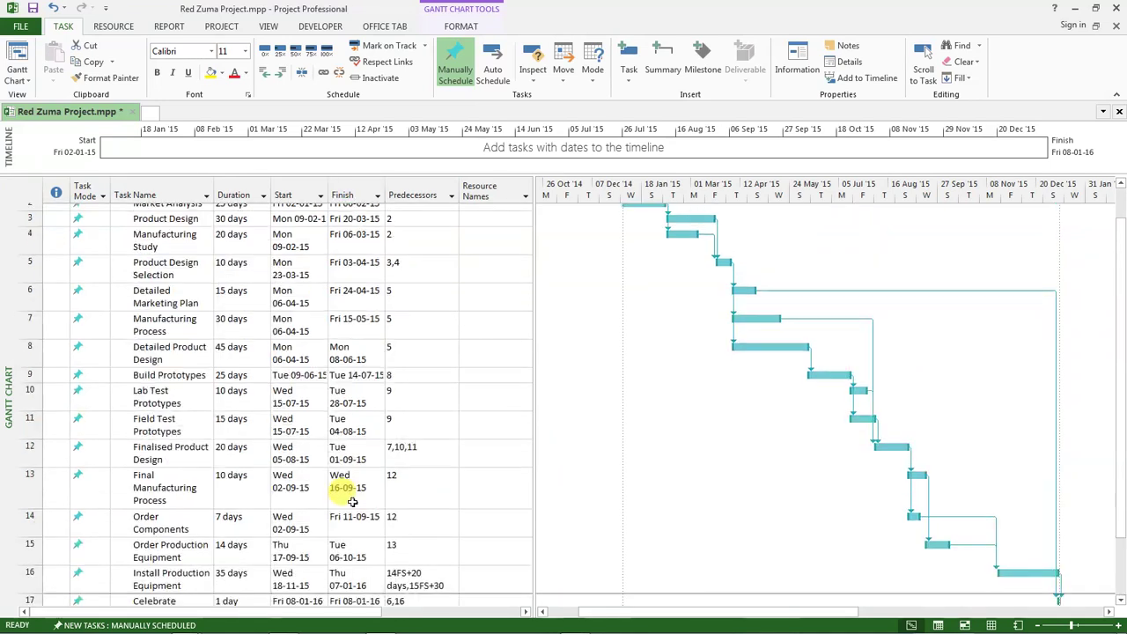
{"action": "left_click", "coordinate": [122, 212]}
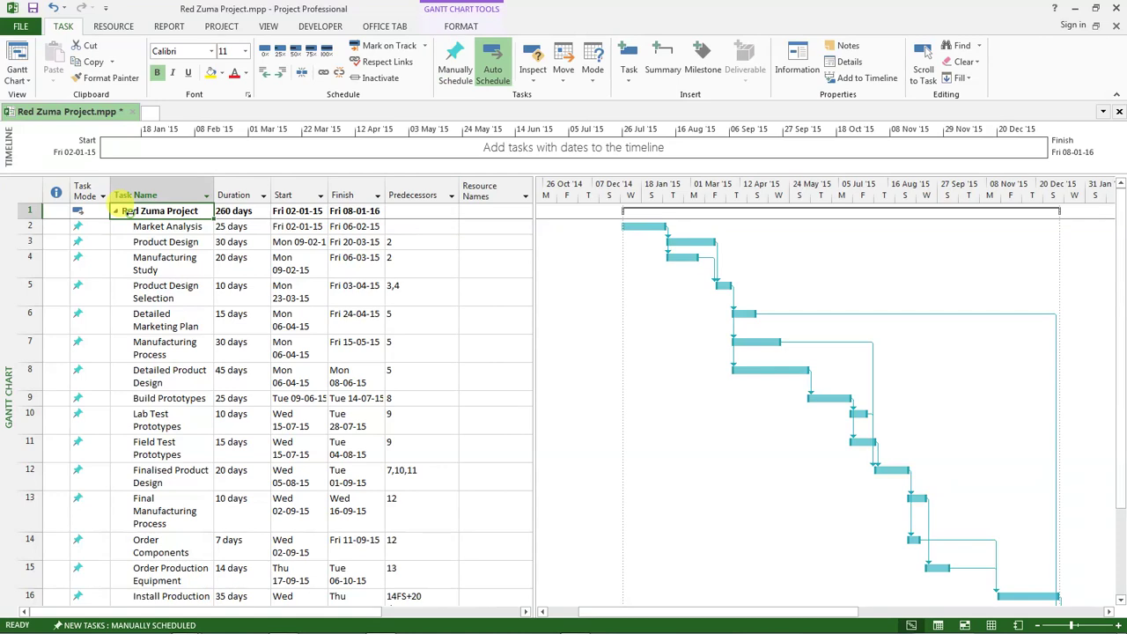
{"action": "left_click", "coordinate": [370, 211]}
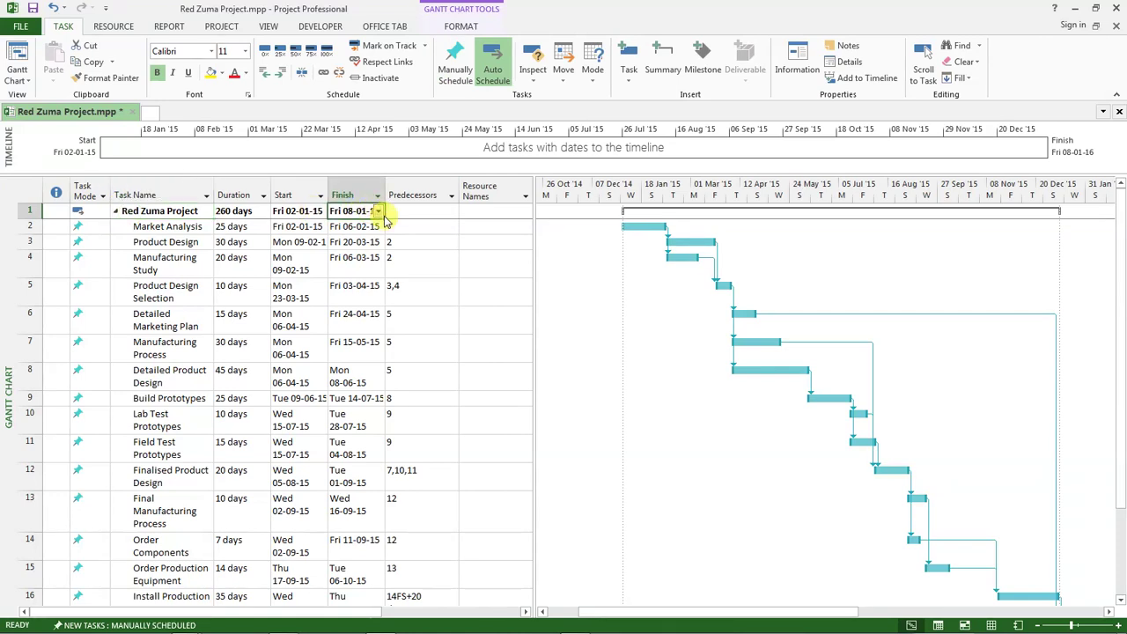
{"action": "double_click", "coordinate": [1061, 214]}
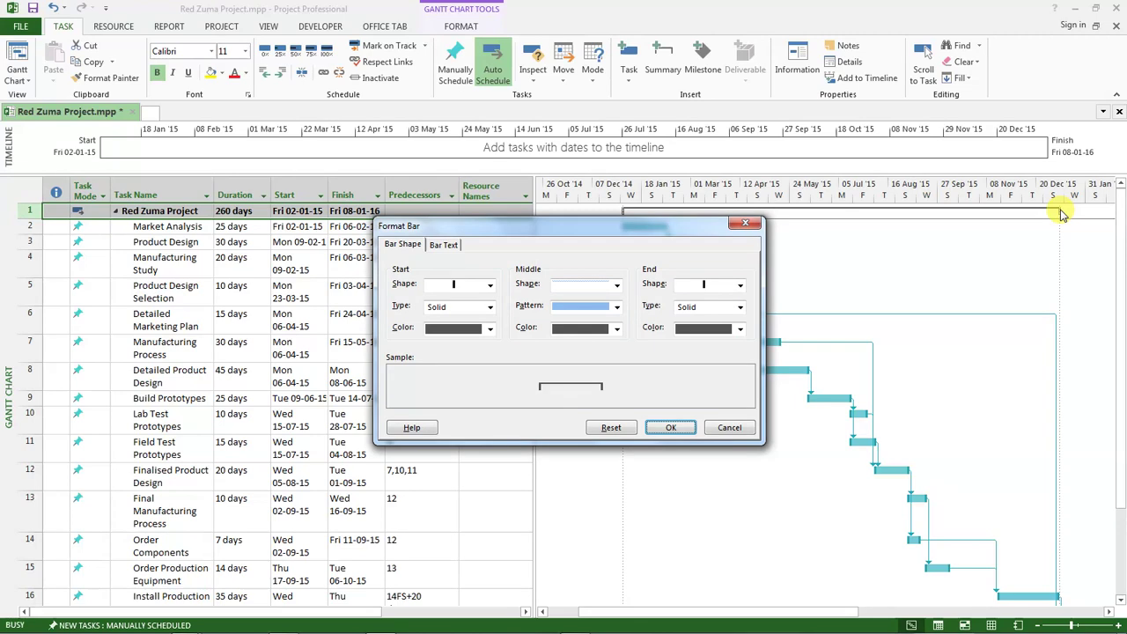
{"action": "left_click", "coordinate": [662, 428]}
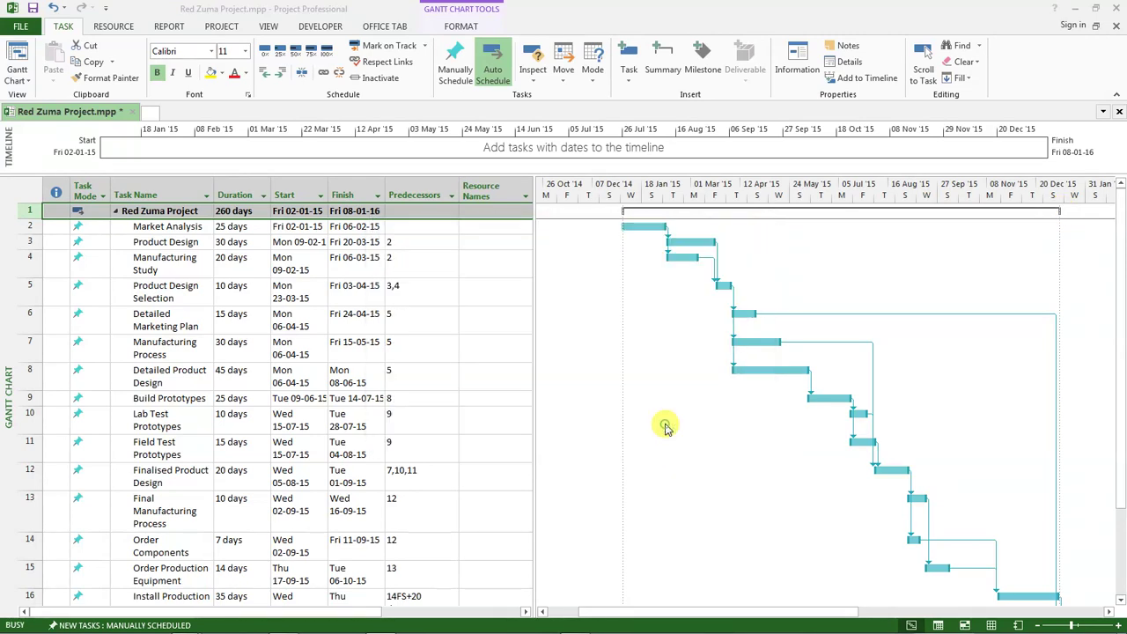
{"action": "left_click", "coordinate": [433, 343]}
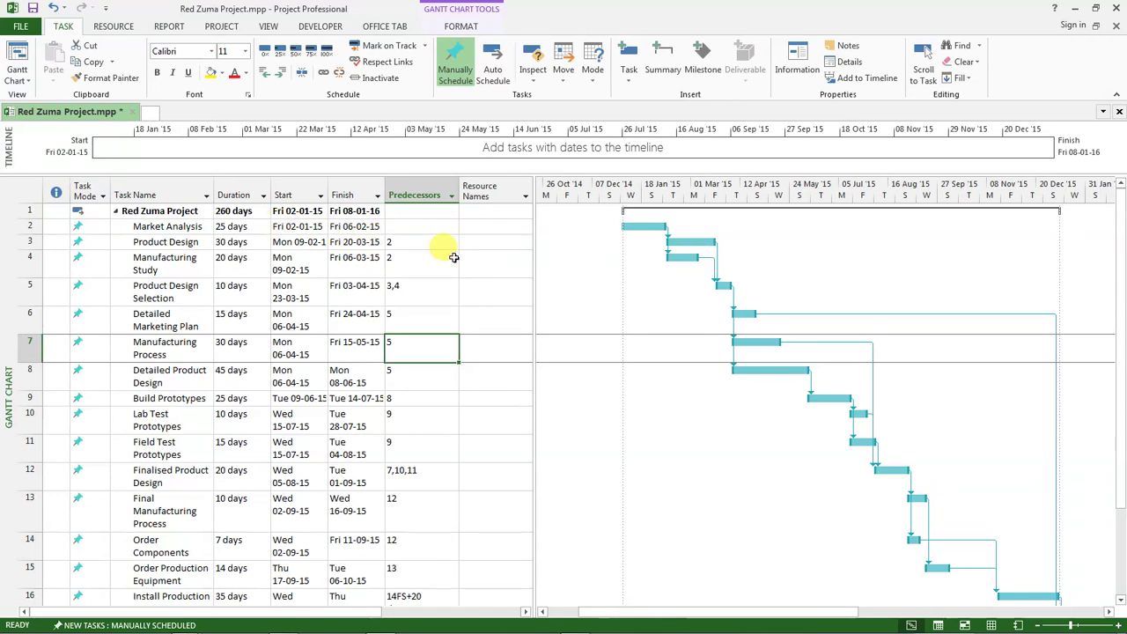
{"action": "left_click", "coordinate": [236, 212]}
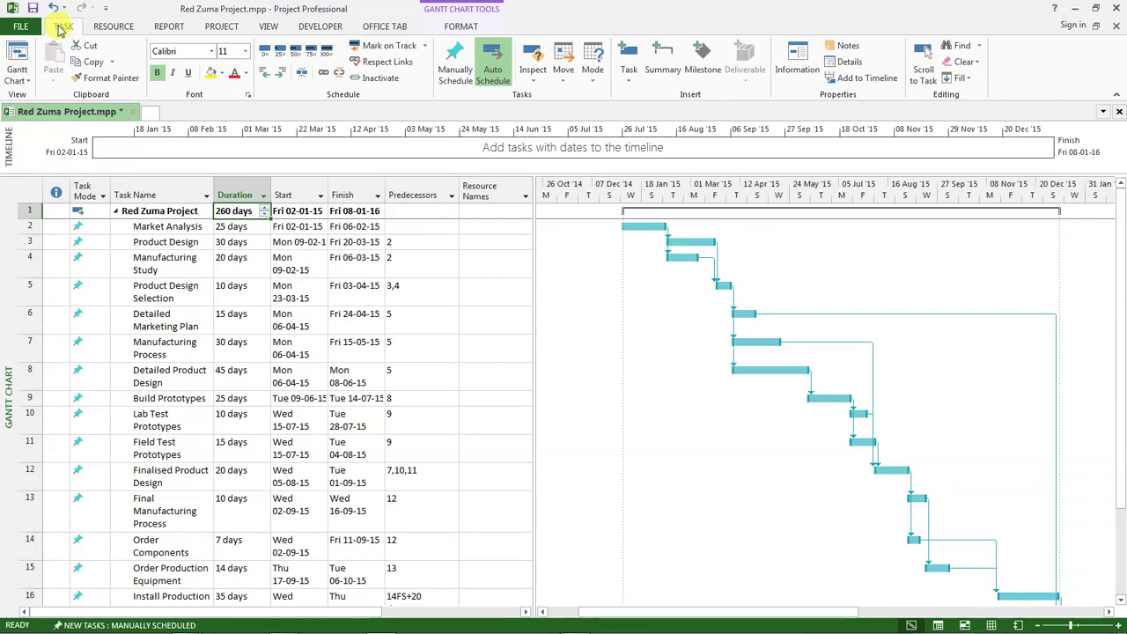
Switch the project to the Network Diagram view and zoom out to show more of the linked task boxes.
{"action": "left_click", "coordinate": [29, 82]}
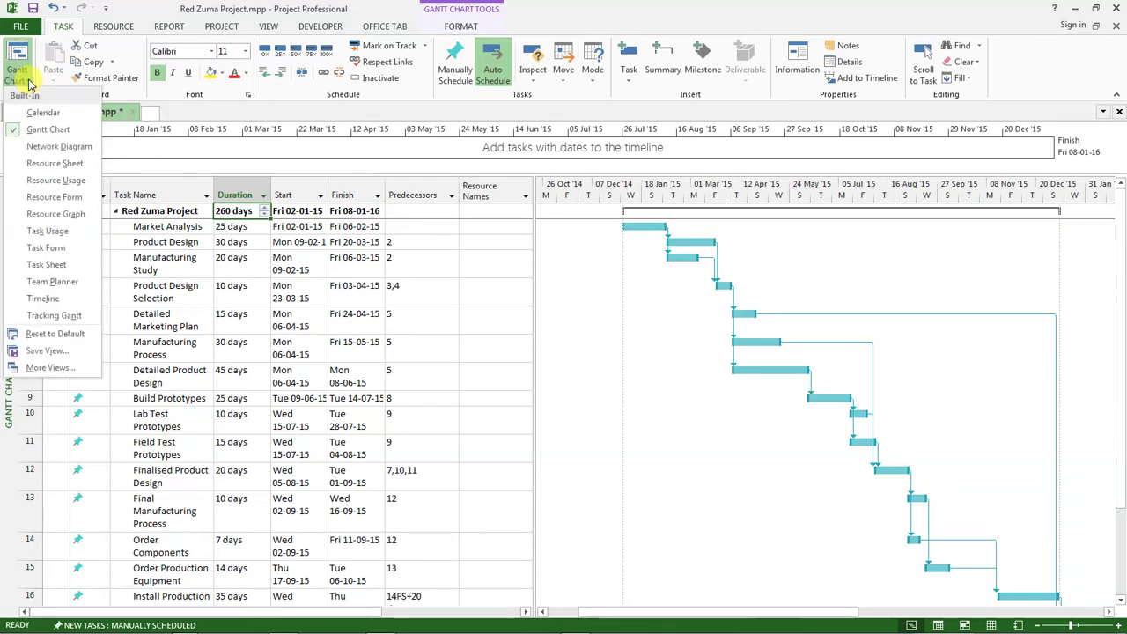
{"action": "left_click", "coordinate": [59, 150]}
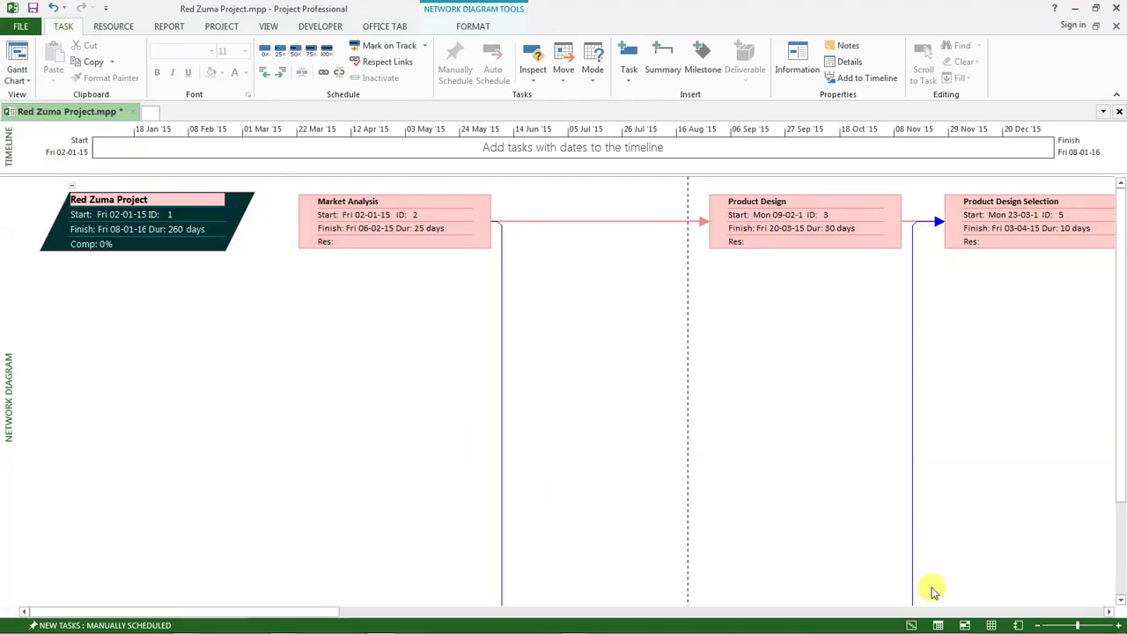
{"action": "left_click", "coordinate": [1037, 625]}
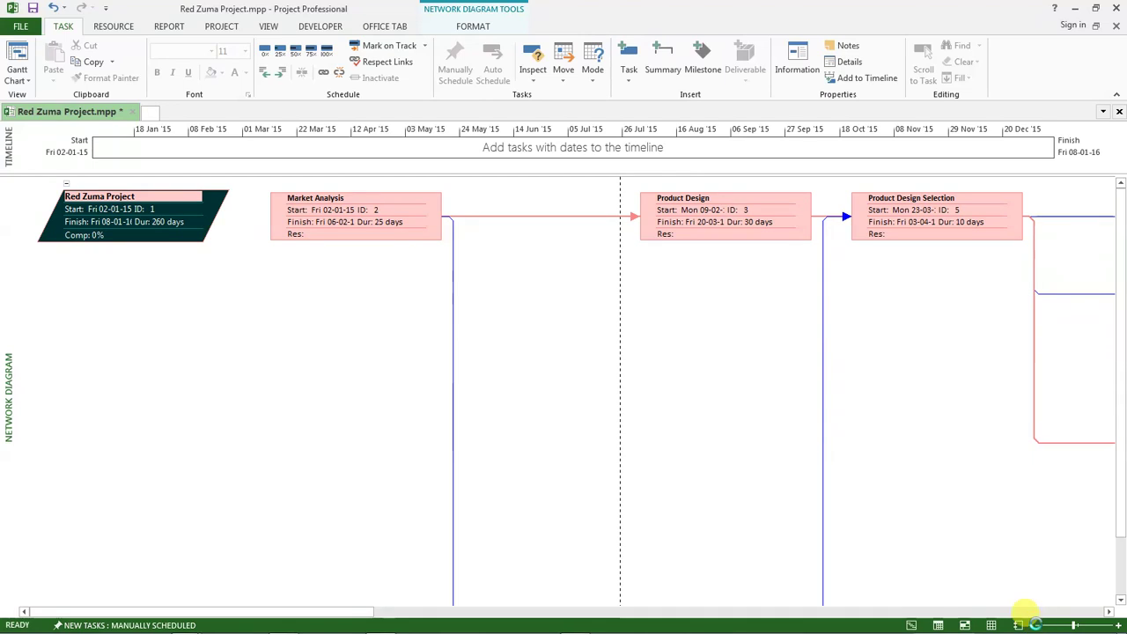
{"action": "left_click", "coordinate": [1037, 625]}
{"action": "left_click", "coordinate": [1037, 625]}
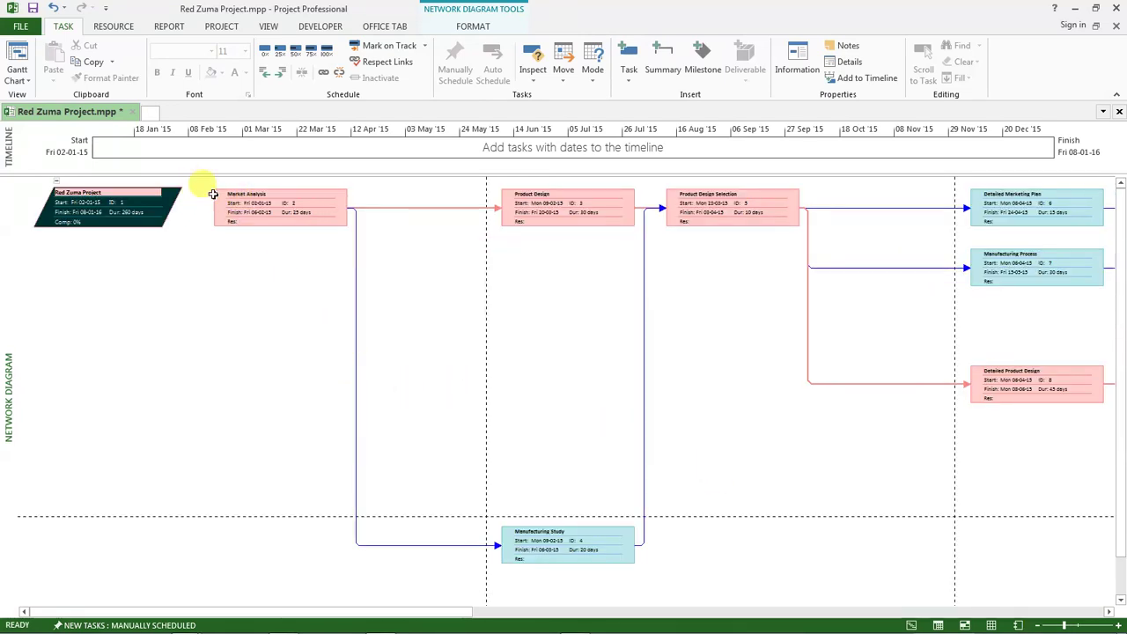
Examine the network diagram boxes of Market Analysis, Manufacturing Study and the Red Zuma Project summary task.
{"action": "mouse_move", "coordinate": [217, 191]}
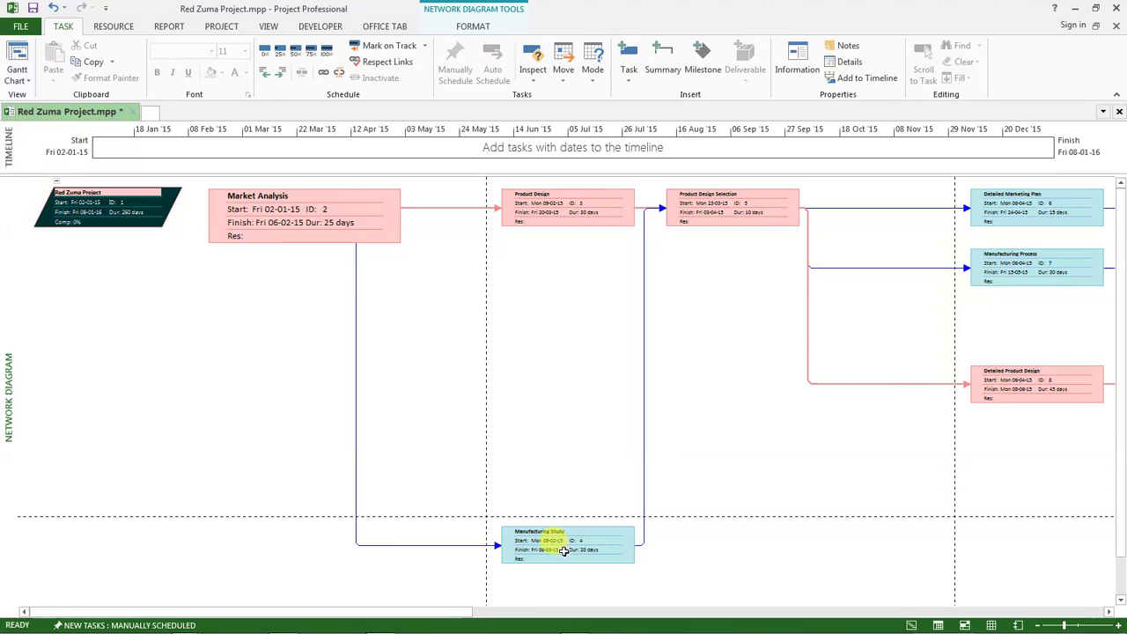
{"action": "mouse_move", "coordinate": [564, 552]}
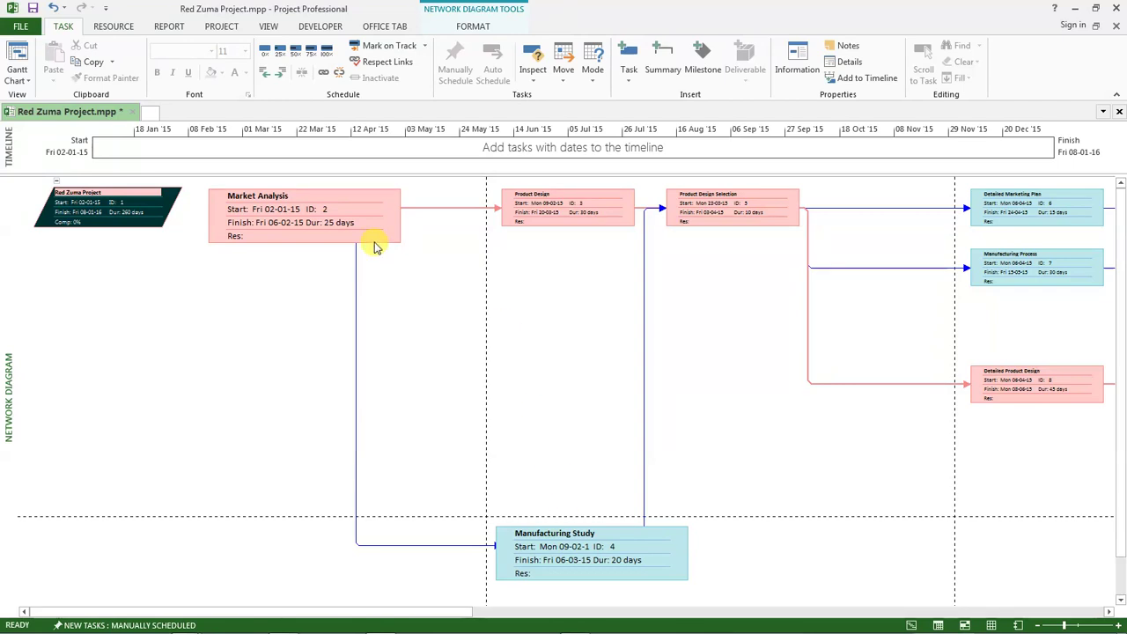
{"action": "left_click", "coordinate": [283, 223]}
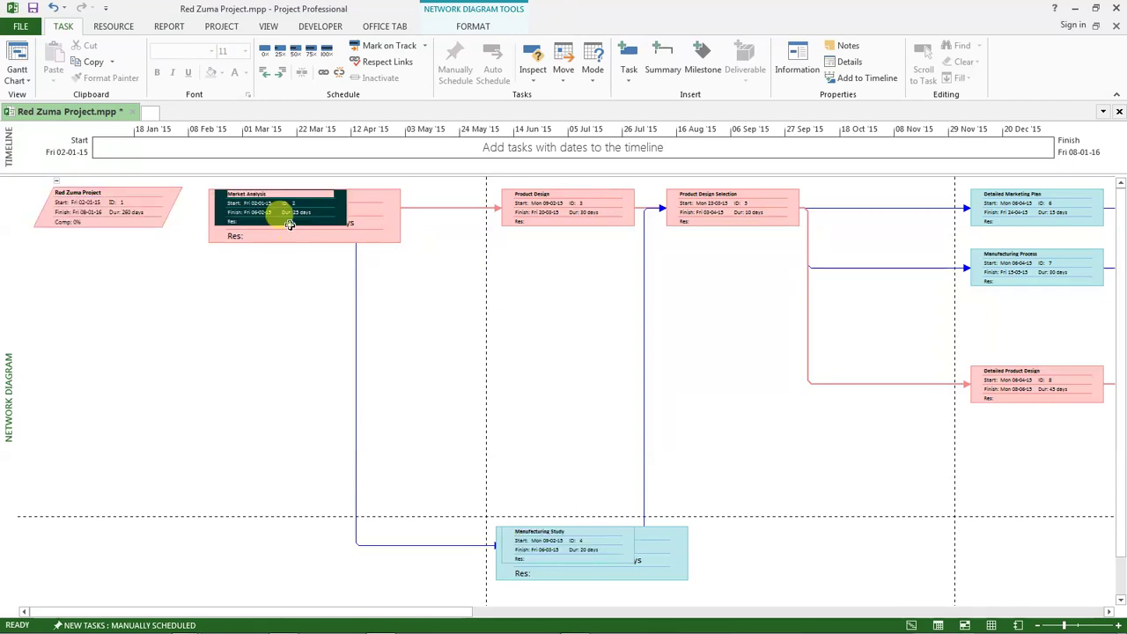
{"action": "left_click", "coordinate": [137, 213]}
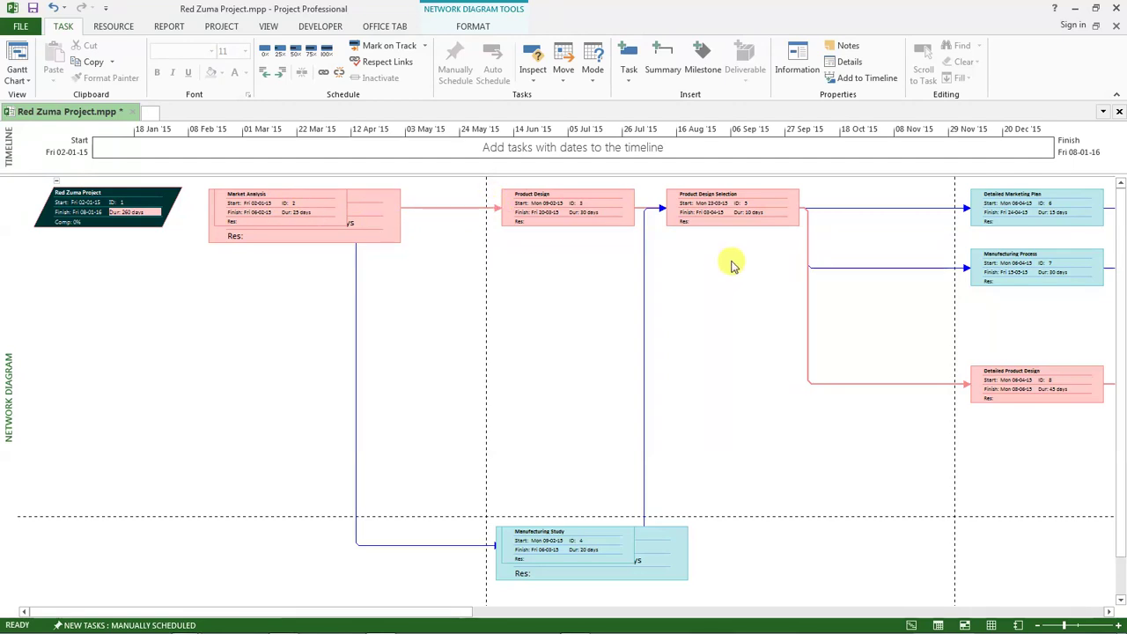
Follow the network diagram's task links through to Celebrate and return to the Gantt Chart view.
{"action": "left_click", "coordinate": [1109, 612]}
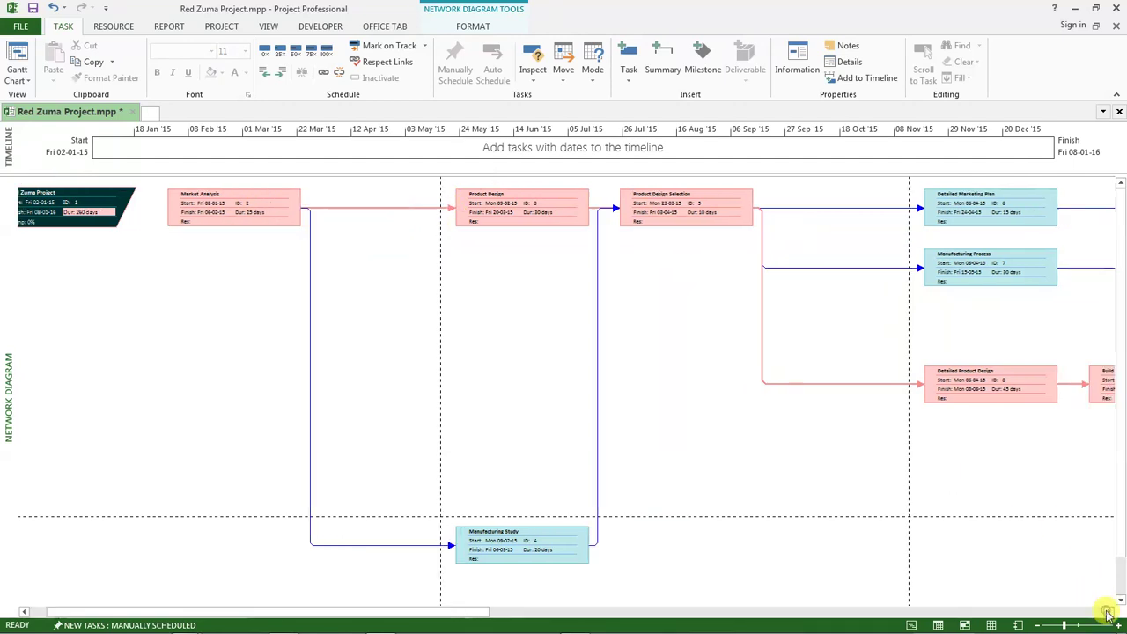
{"action": "left_click_drag", "start_coordinate": [1109, 614], "coordinate": [1108, 614]}
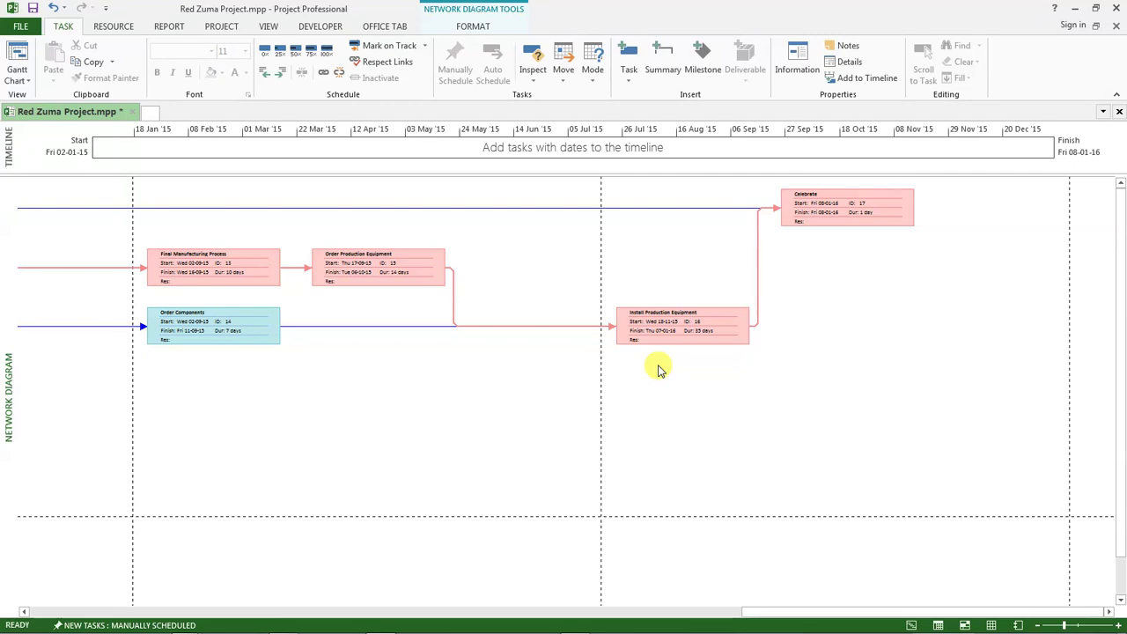
{"action": "left_click", "coordinate": [18, 67]}
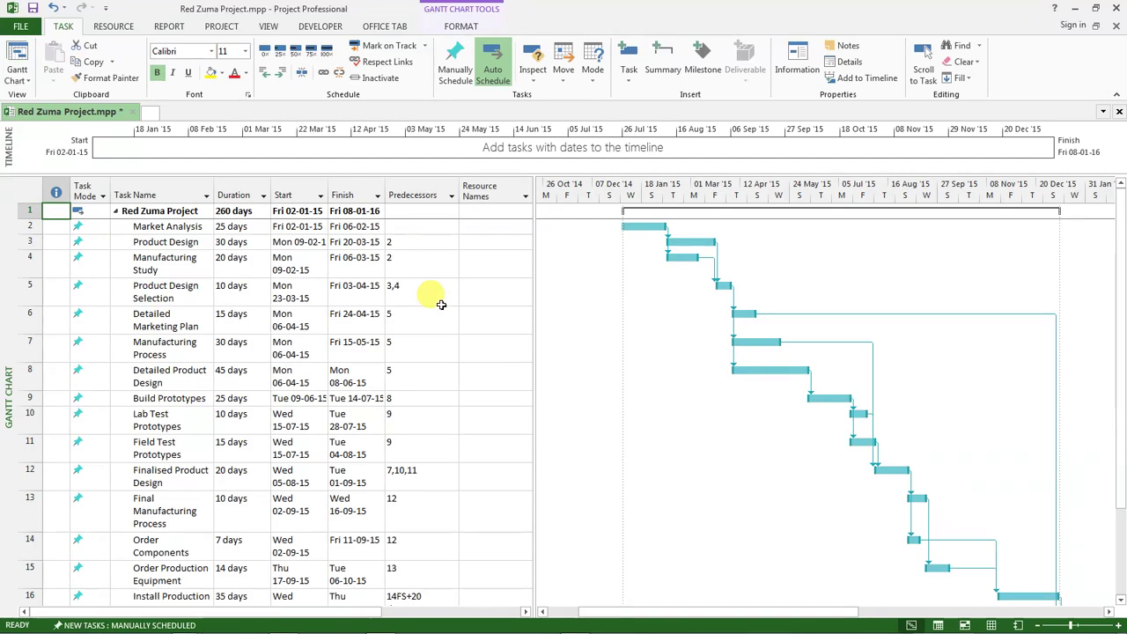